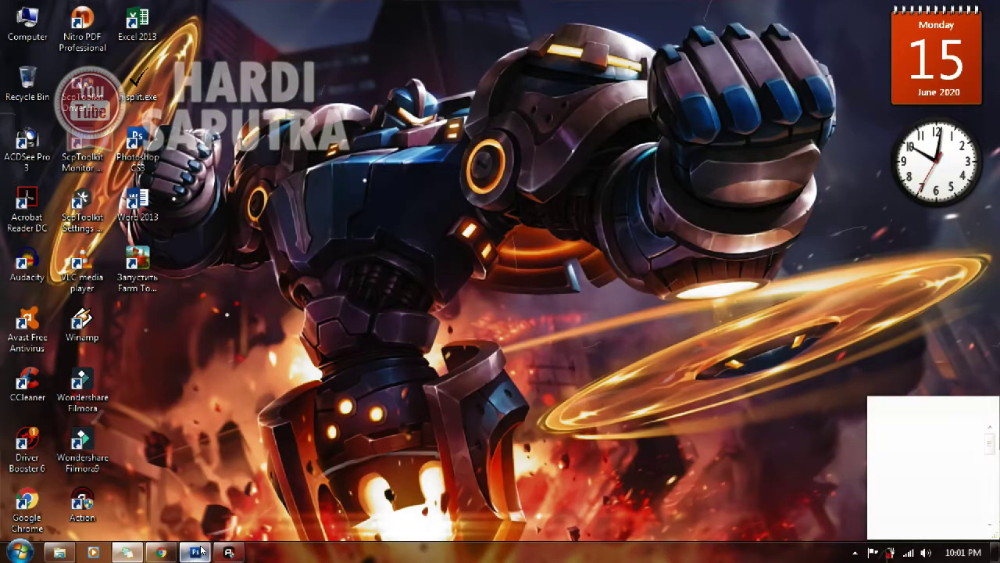
Step: Bring the Photoshop CS3 window to the front from the taskbar
{"action": "left_click", "coordinate": [196, 551]}
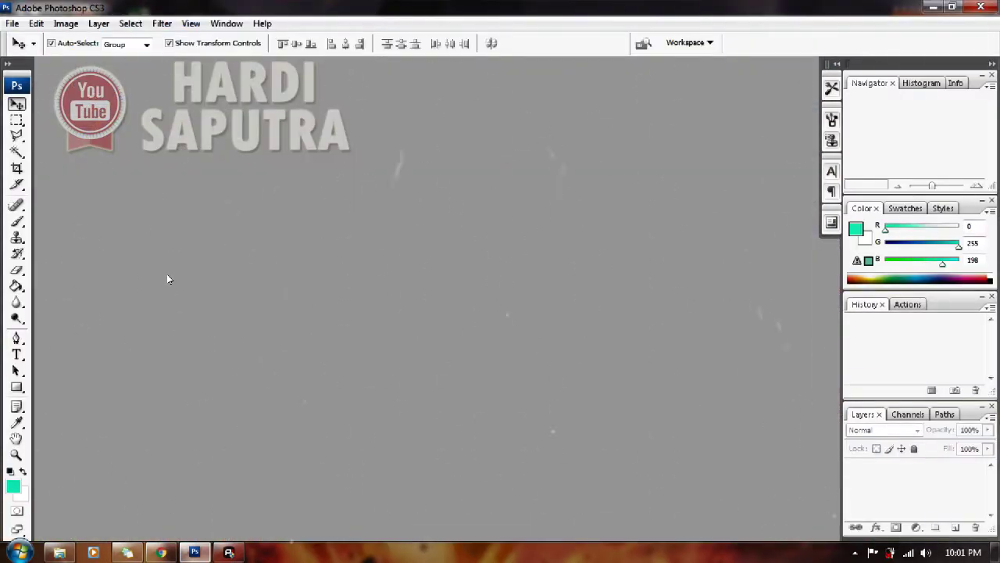
Step: Start a new blank document, then cancel it without creating anything
{"action": "left_click", "coordinate": [14, 22]}
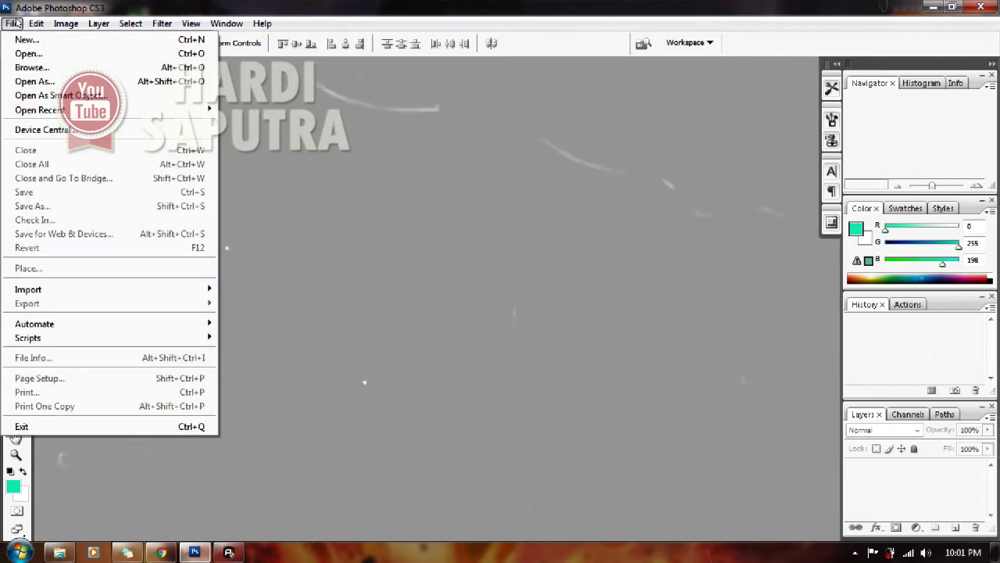
{"action": "left_click", "coordinate": [25, 39]}
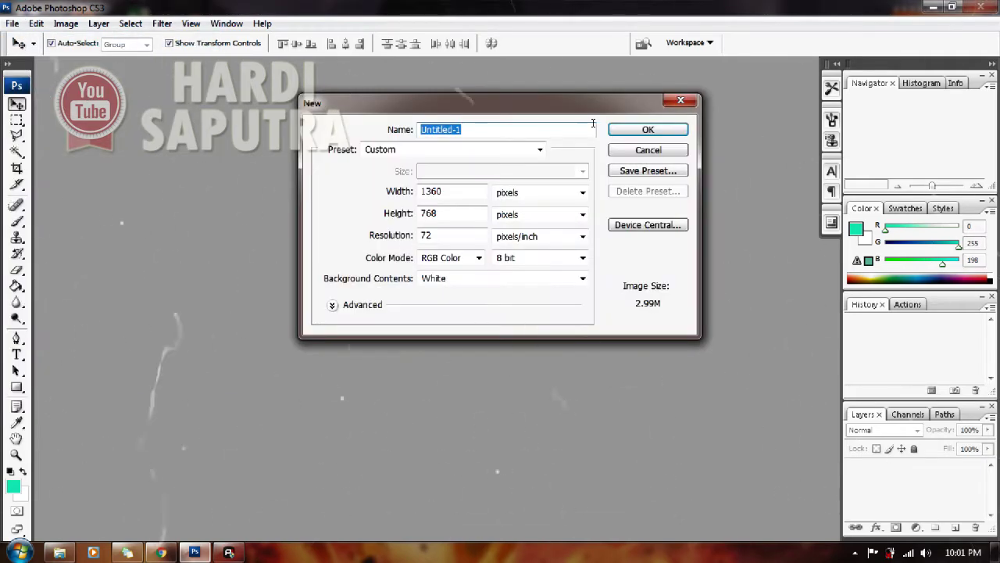
{"action": "left_click", "coordinate": [668, 102]}
Step: Open the WhatsApp couple photo and dismiss the missing JPEG marker error
{"action": "left_click", "coordinate": [12, 22]}
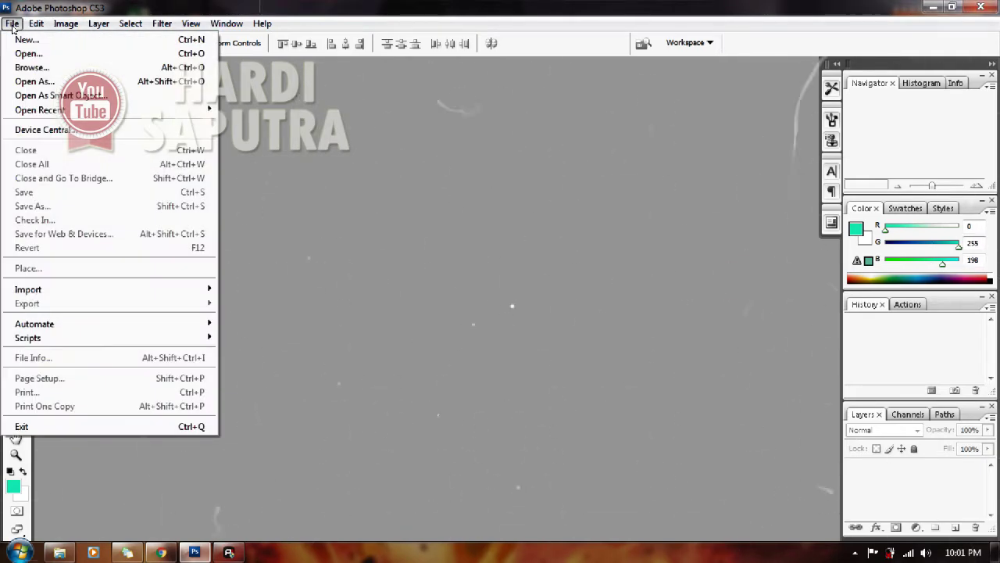
{"action": "left_click", "coordinate": [28, 53]}
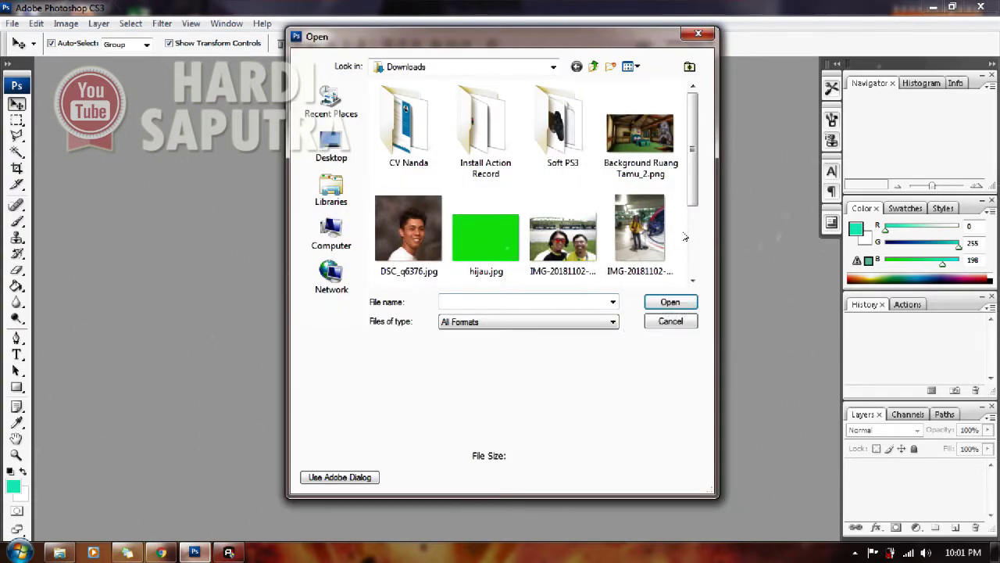
{"action": "left_click", "coordinate": [692, 280]}
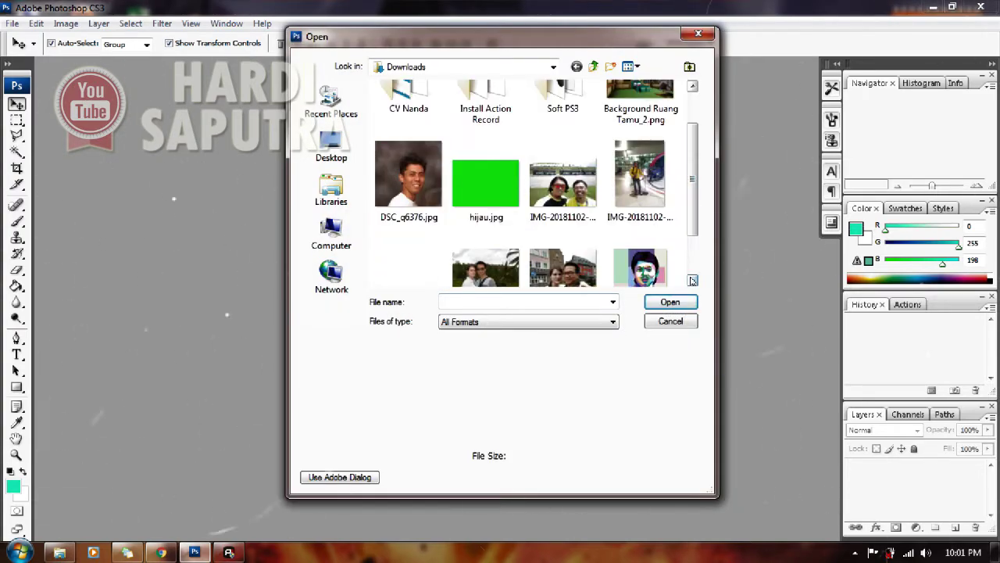
{"action": "left_click", "coordinate": [583, 217]}
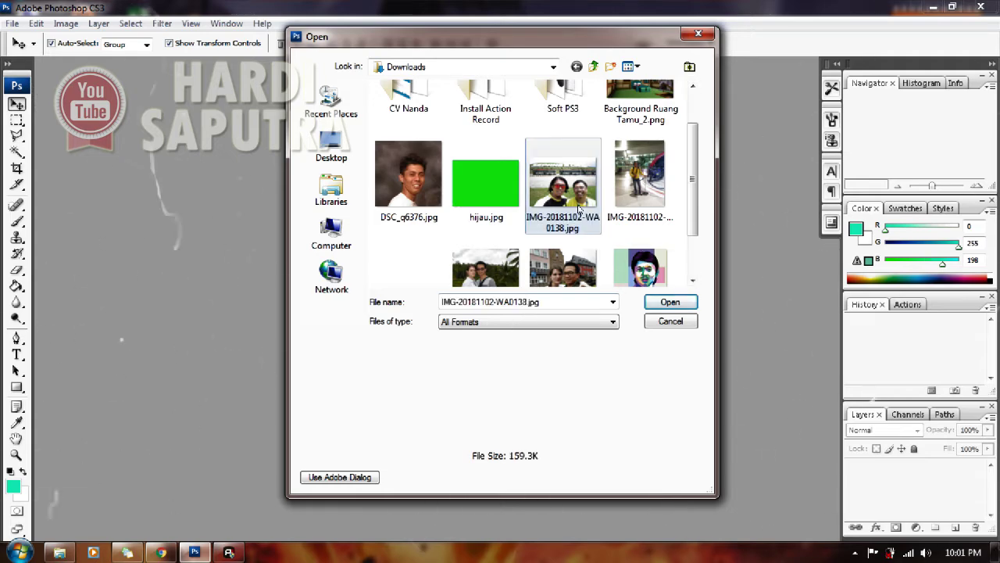
{"action": "left_click", "coordinate": [693, 280]}
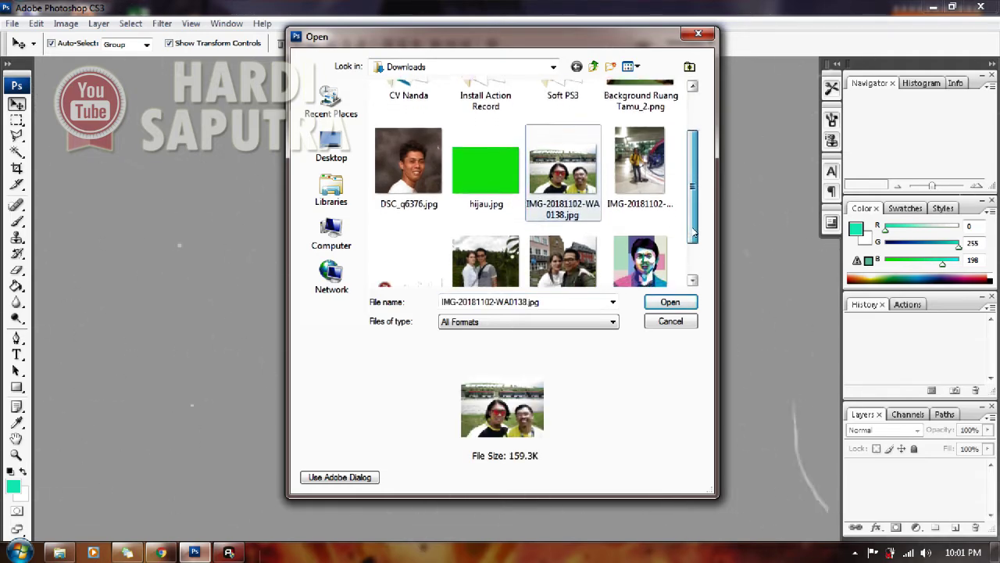
{"action": "left_click", "coordinate": [578, 250]}
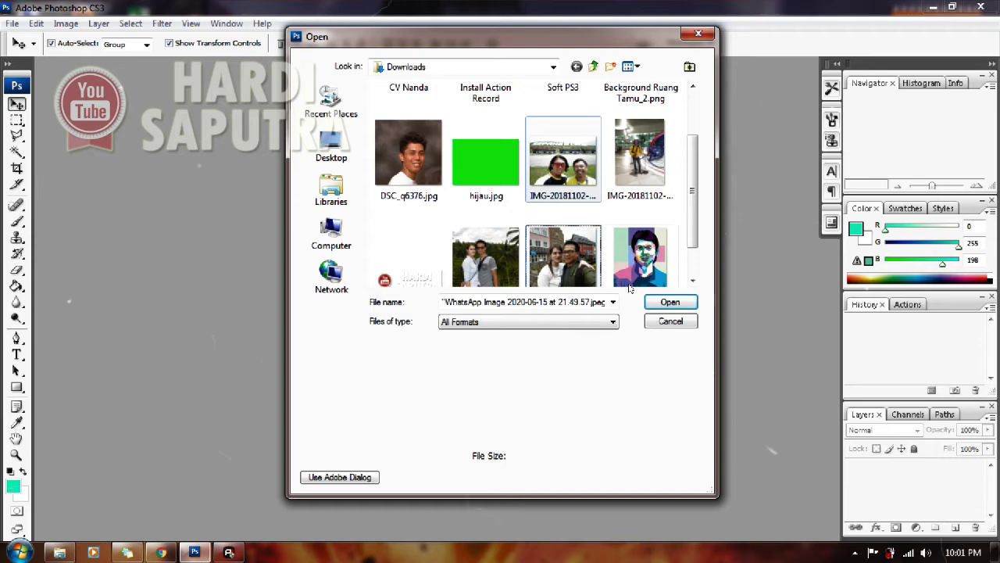
{"action": "left_click", "coordinate": [666, 304]}
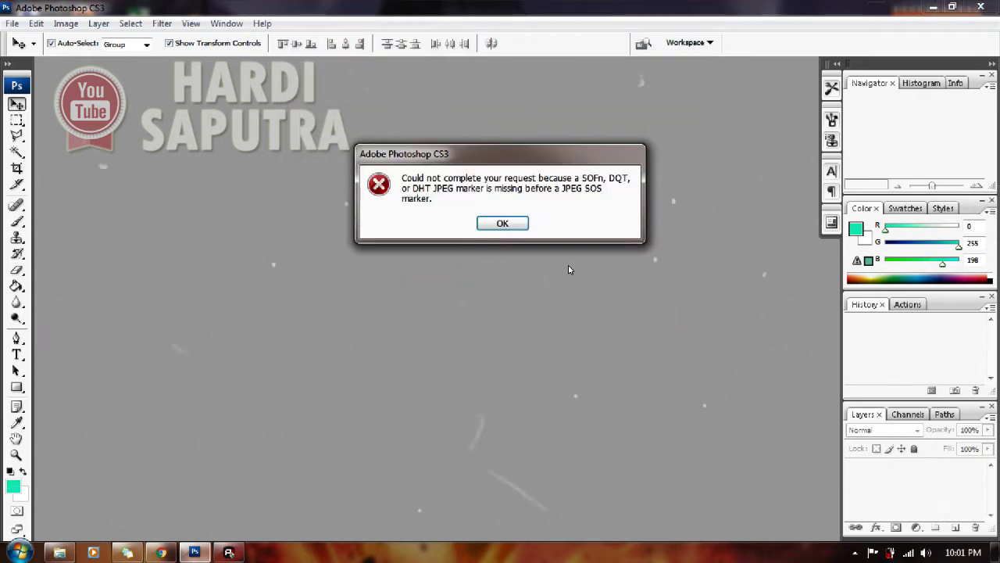
{"action": "left_click", "coordinate": [514, 226]}
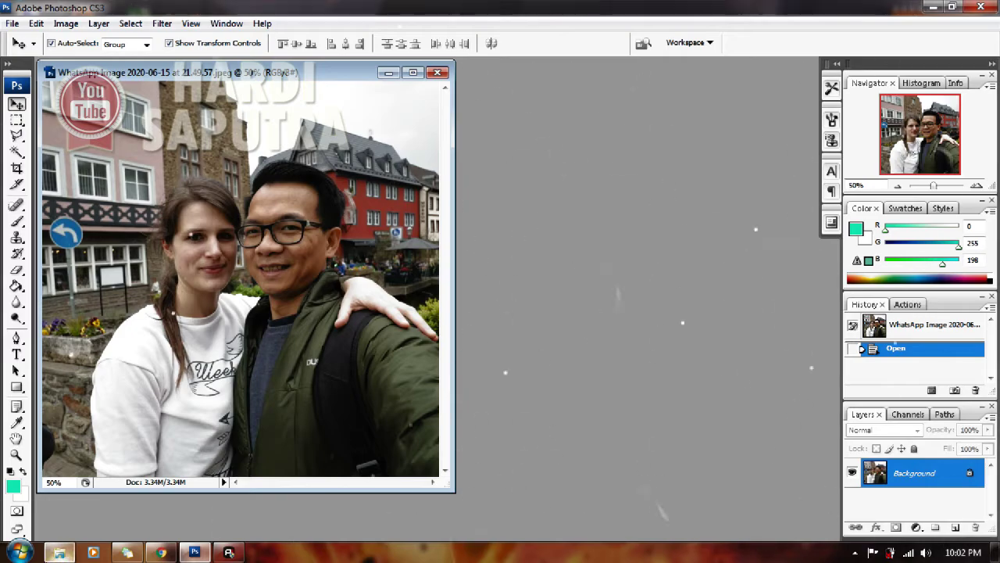
Step: Open IMG-20181102-WA0138.jpg from the Downloads folder in Paint
{"action": "left_click", "coordinate": [59, 552]}
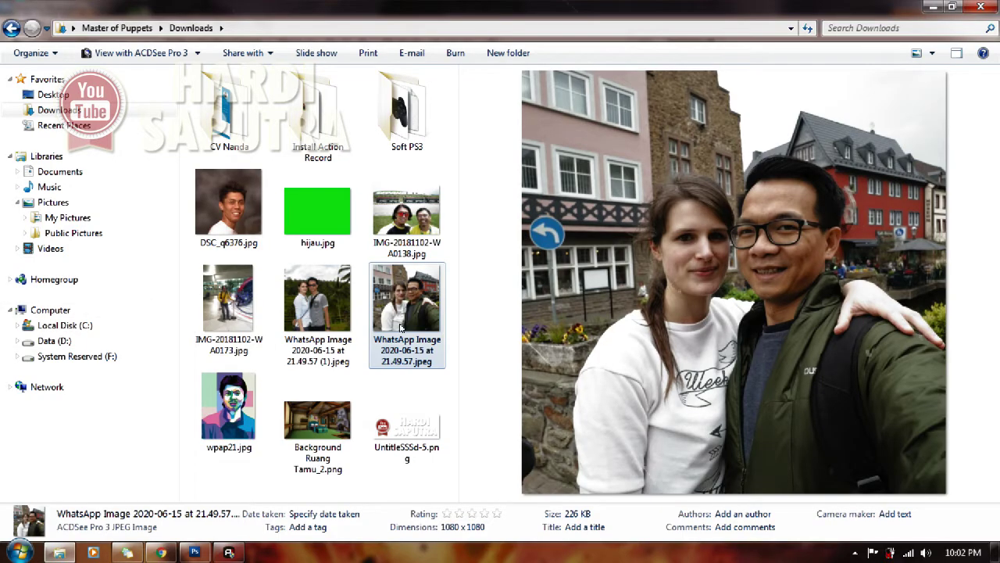
{"action": "left_click", "coordinate": [407, 227]}
{"action": "right_click", "coordinate": [407, 222]}
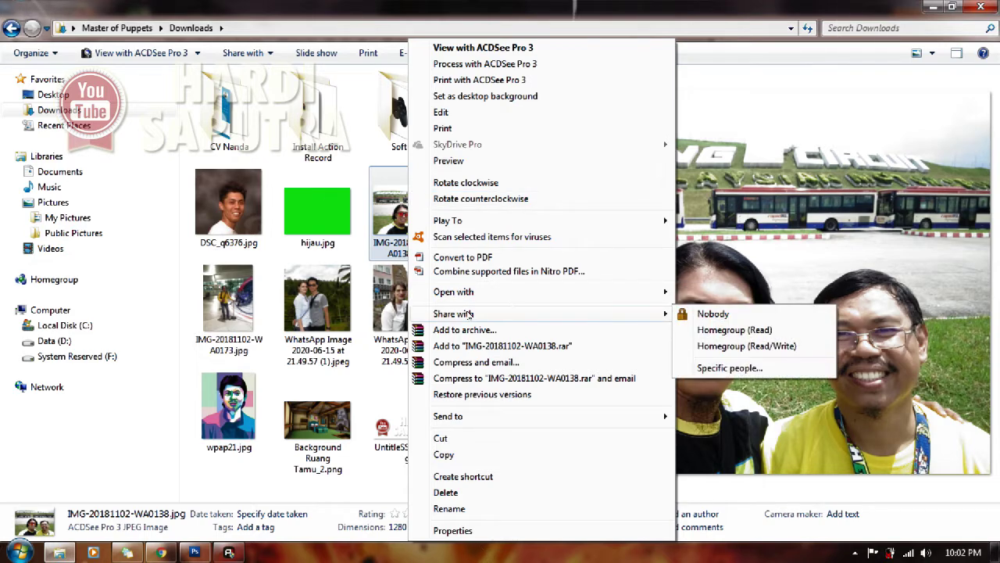
{"action": "mouse_move", "coordinate": [454, 292]}
{"action": "left_click", "coordinate": [729, 324]}
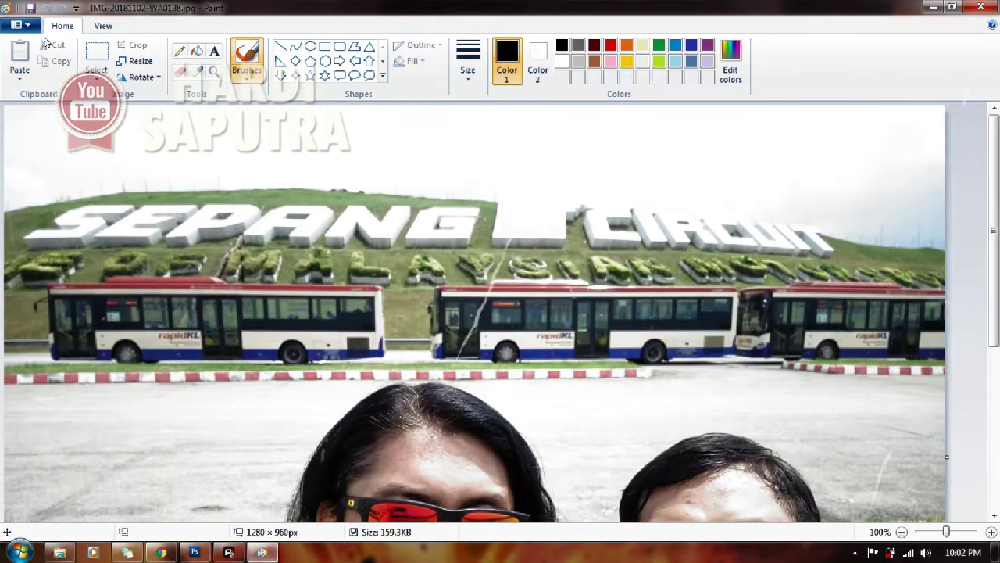
Step: Save the selfie as JPEG picture IMG-20181102-WA01381.jpg in Downloads, then return to Photoshop
{"action": "left_click", "coordinate": [23, 30]}
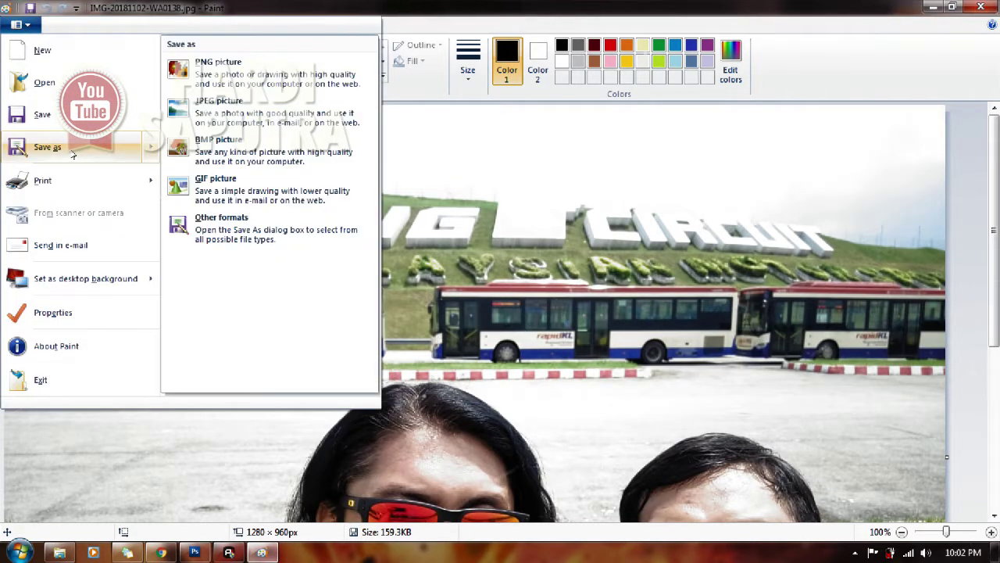
{"action": "left_click", "coordinate": [241, 211]}
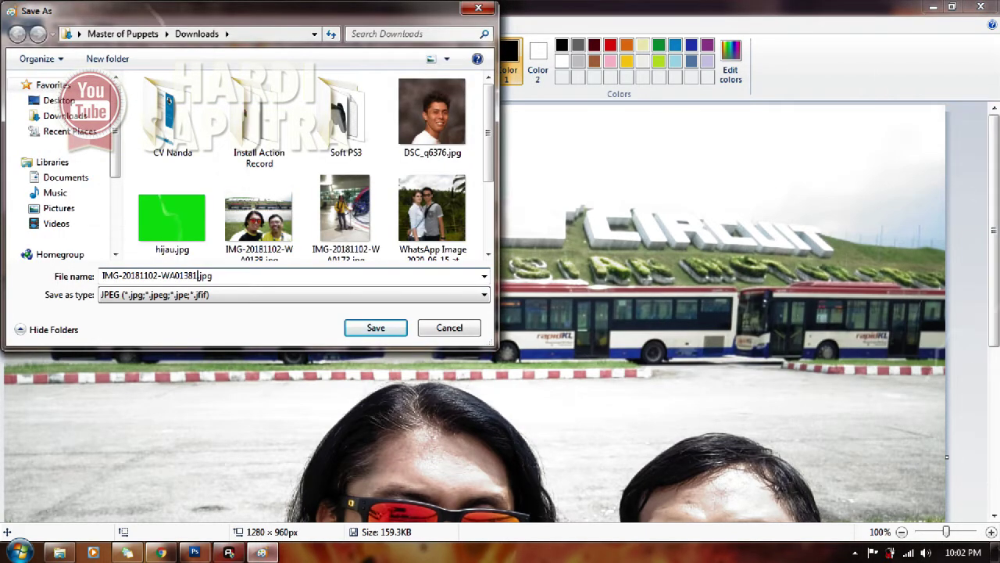
{"action": "left_click", "coordinate": [378, 329]}
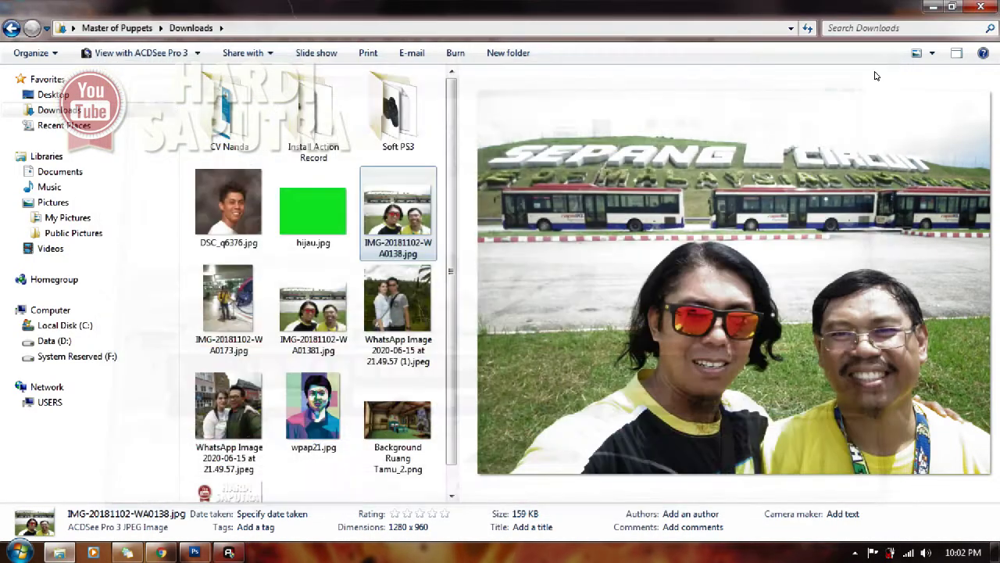
{"action": "left_click", "coordinate": [195, 553]}
Step: Open IMG-20181102-WA01381.jpg from Downloads as a second Photoshop document
{"action": "left_click", "coordinate": [12, 23]}
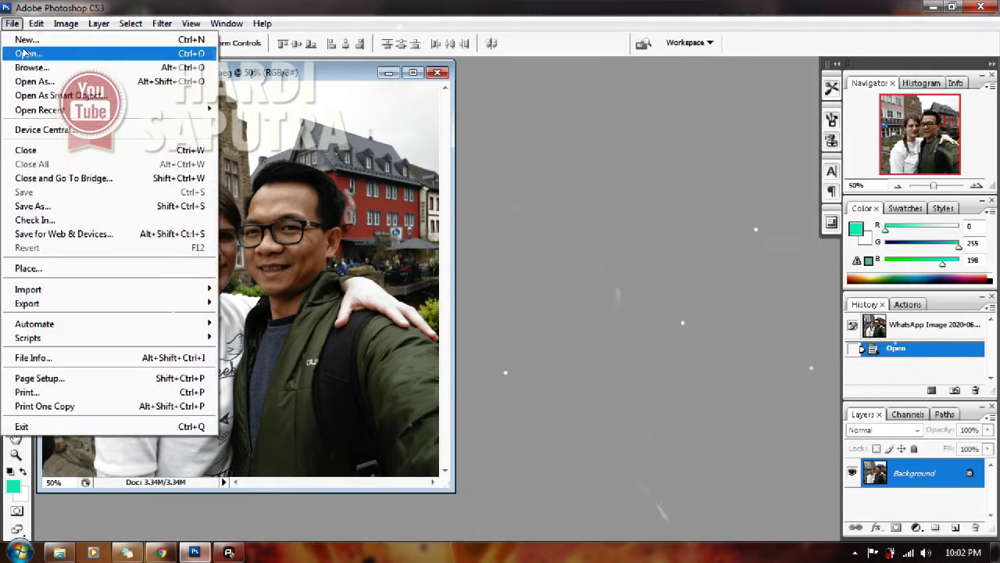
{"action": "left_click", "coordinate": [31, 51]}
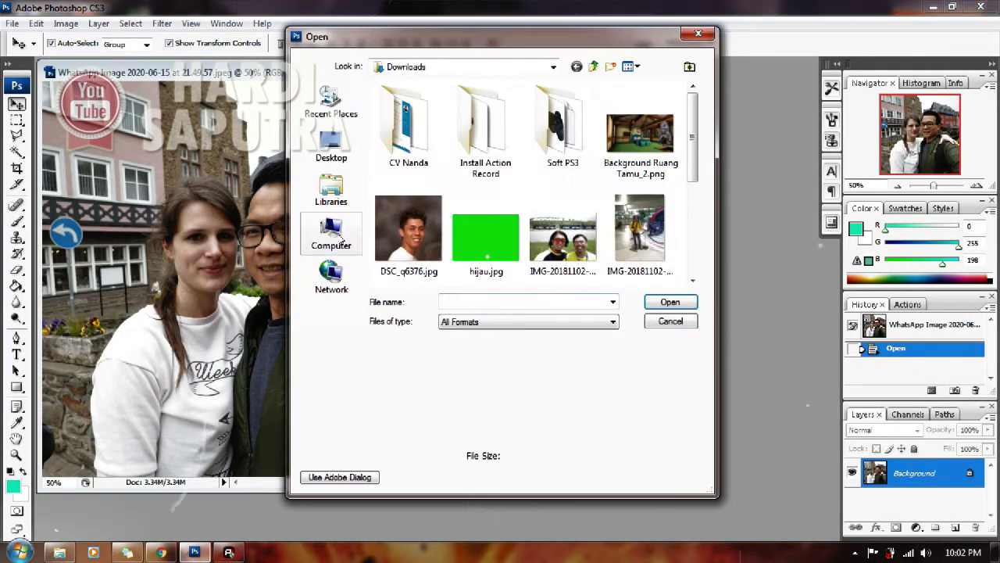
{"action": "left_click", "coordinate": [692, 281]}
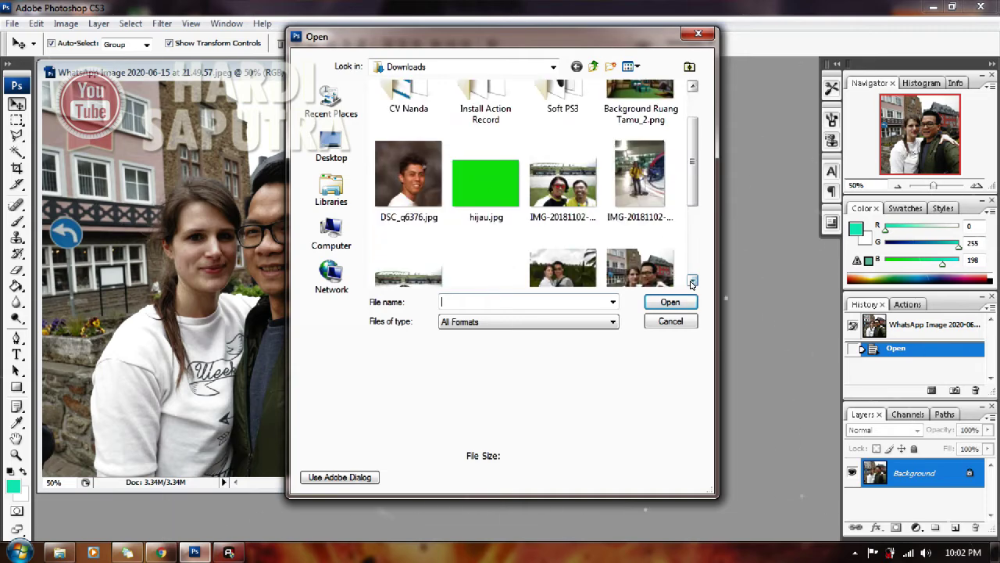
{"action": "left_click", "coordinate": [692, 281]}
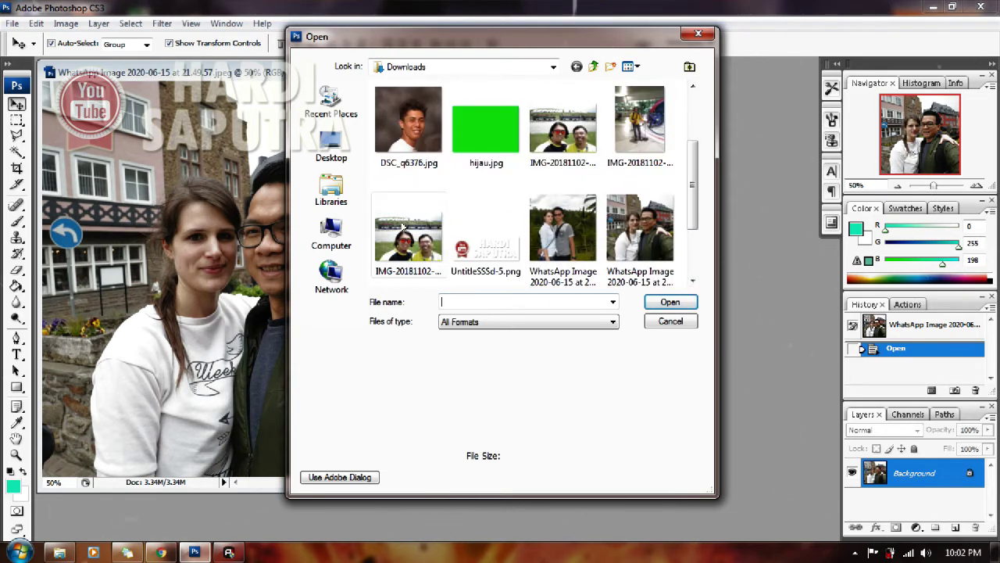
{"action": "left_click", "coordinate": [404, 227]}
{"action": "left_click", "coordinate": [662, 303]}
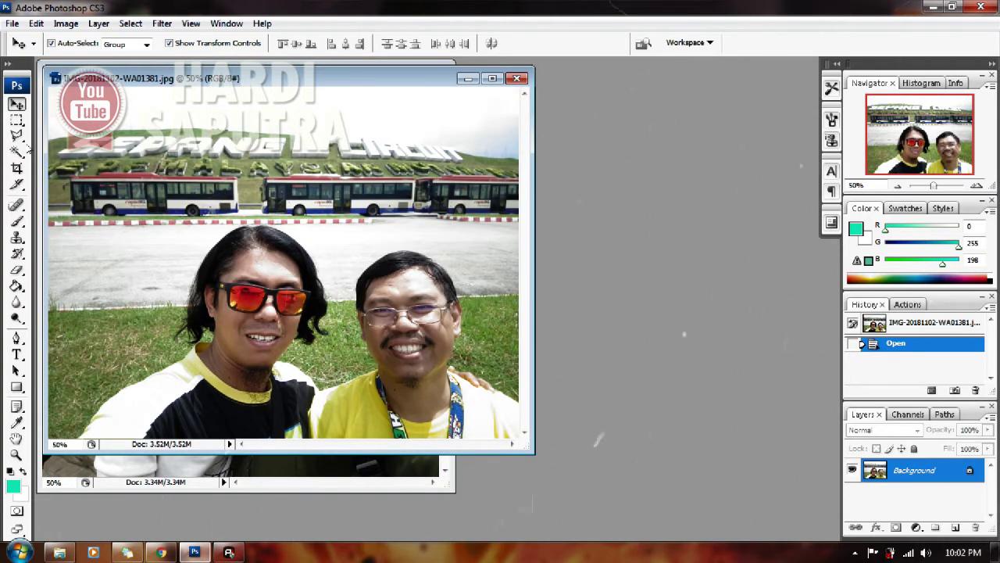
Step: Crop the selfie to the sunglasses man's head and shoulders and set the two windows side by side
{"action": "left_click", "coordinate": [16, 168]}
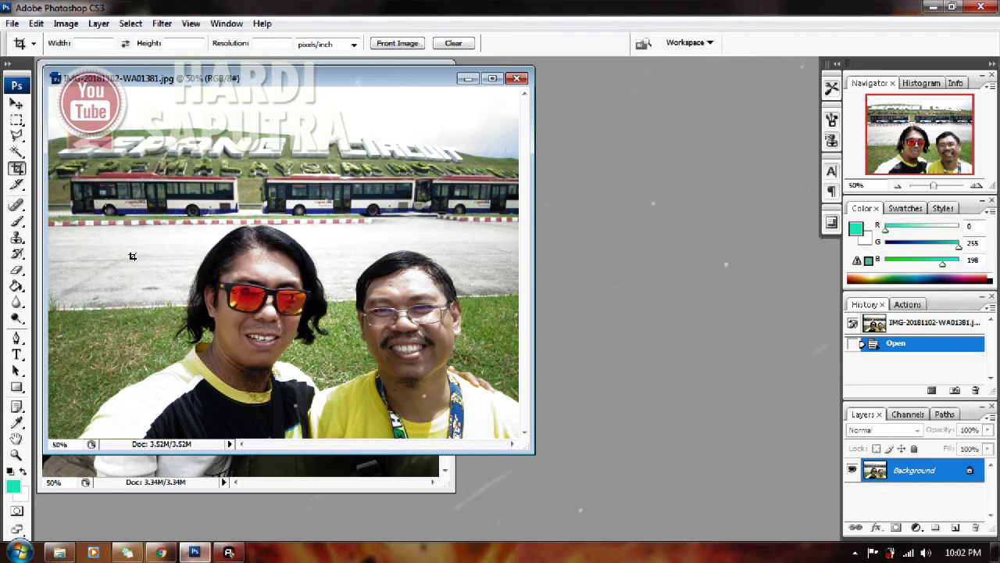
{"action": "left_click_drag", "start_coordinate": [106, 202], "coordinate": [350, 393]}
{"action": "left_click", "coordinate": [621, 43]}
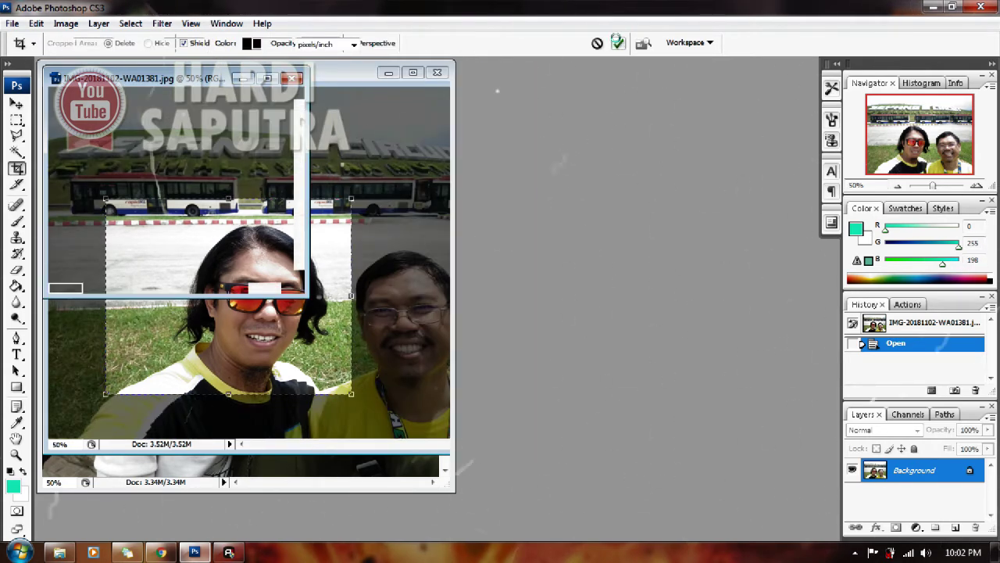
{"action": "left_click_drag", "start_coordinate": [167, 79], "coordinate": [546, 133]}
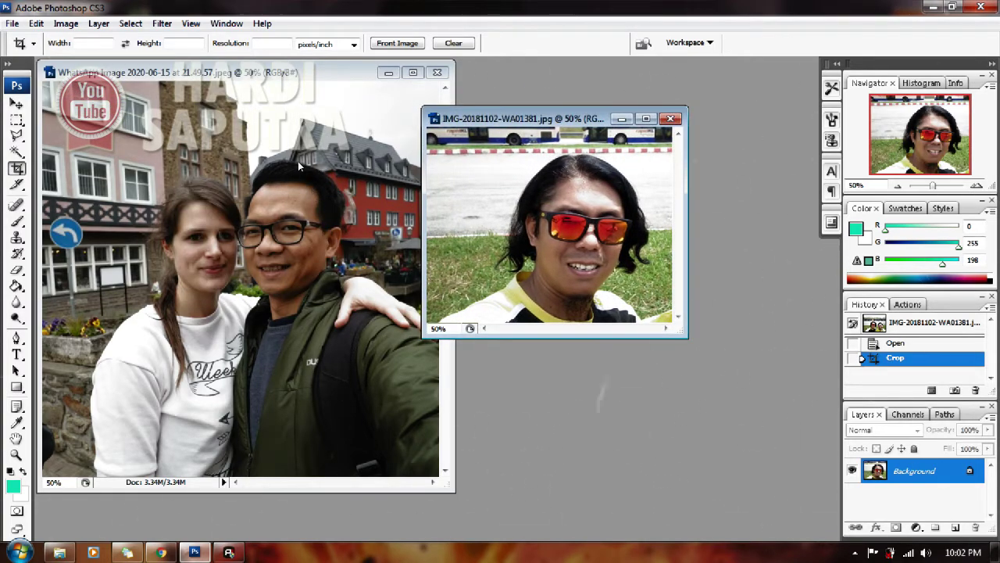
{"action": "left_click", "coordinate": [275, 73]}
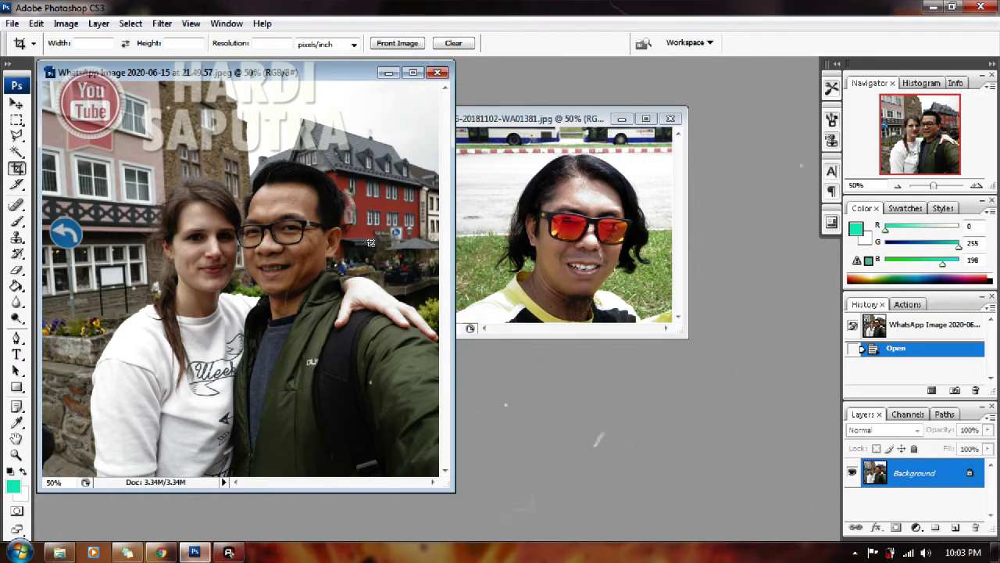
Step: Move and enlarge the cropped selfie window over the couple photo and open the Lasso tool flyout
{"action": "key", "text": "v"}
{"action": "left_click_drag", "start_coordinate": [531, 118], "coordinate": [541, 121]}
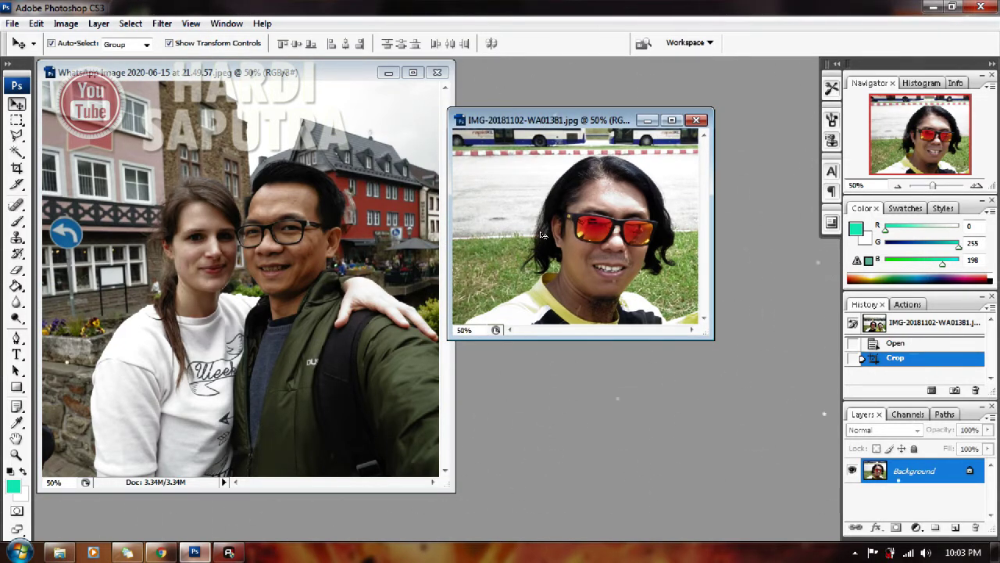
{"action": "left_click_drag", "start_coordinate": [552, 125], "coordinate": [502, 145]}
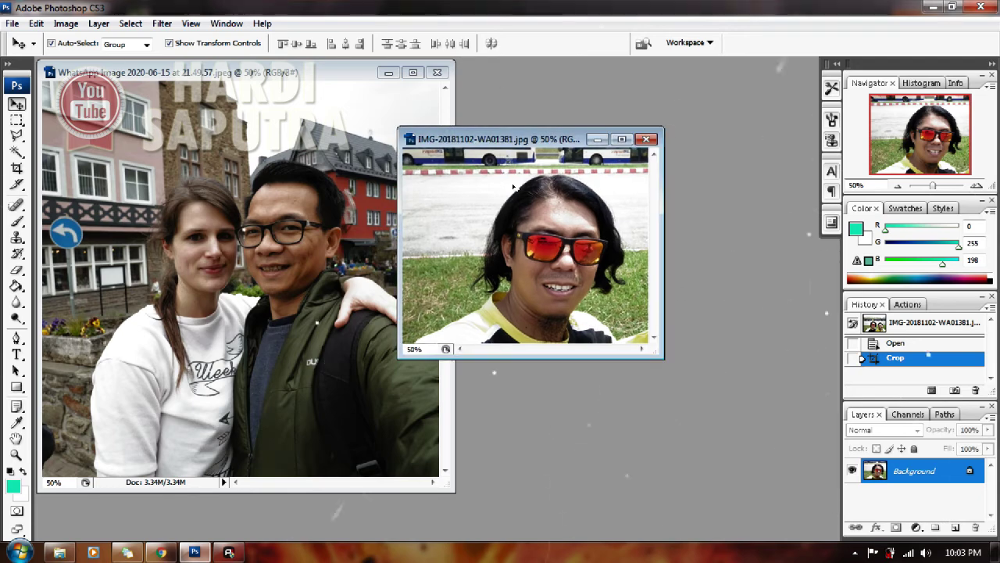
{"action": "left_click_drag", "start_coordinate": [653, 353], "coordinate": [722, 436]}
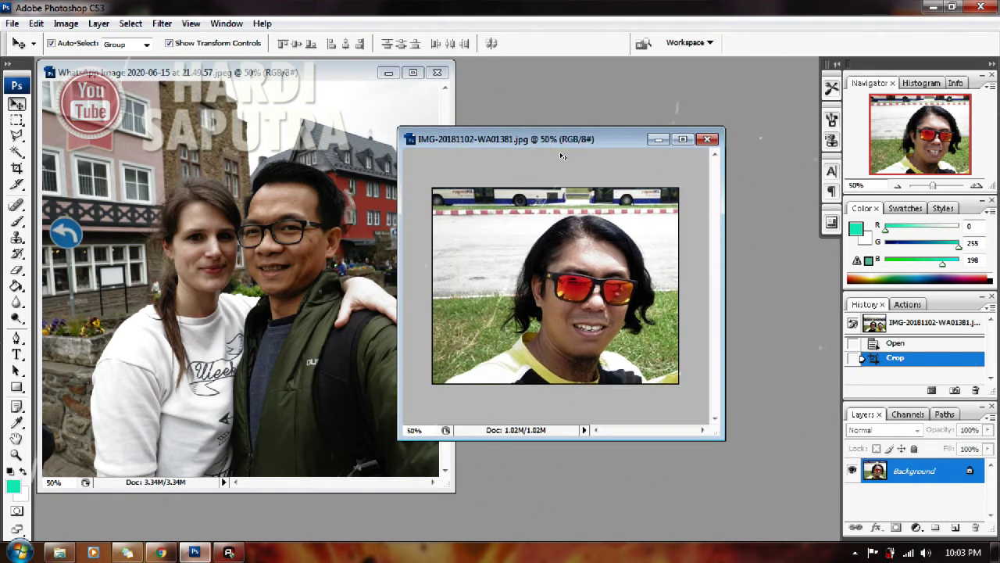
{"action": "left_click_drag", "start_coordinate": [554, 144], "coordinate": [382, 124]}
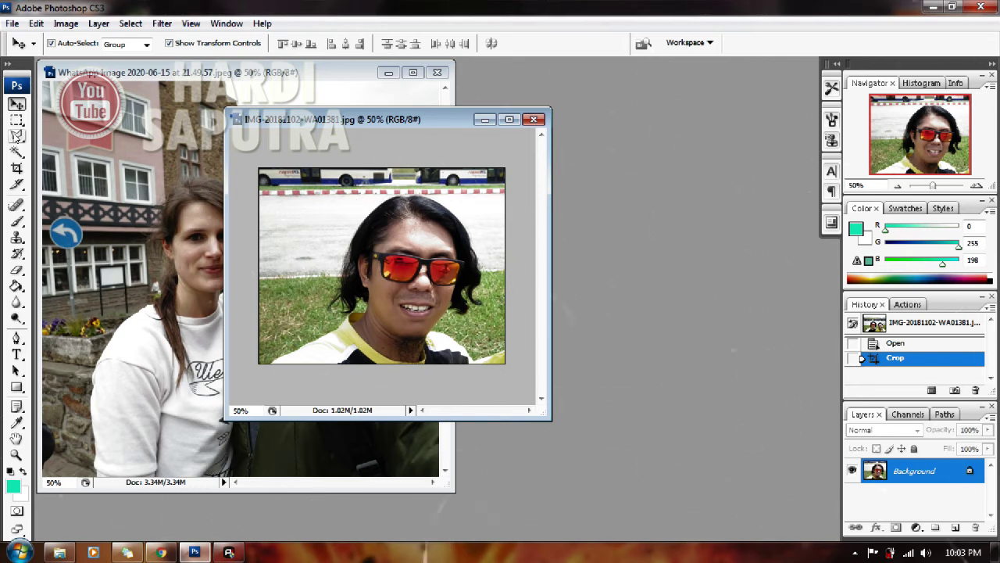
{"action": "left_click", "coordinate": [18, 136]}
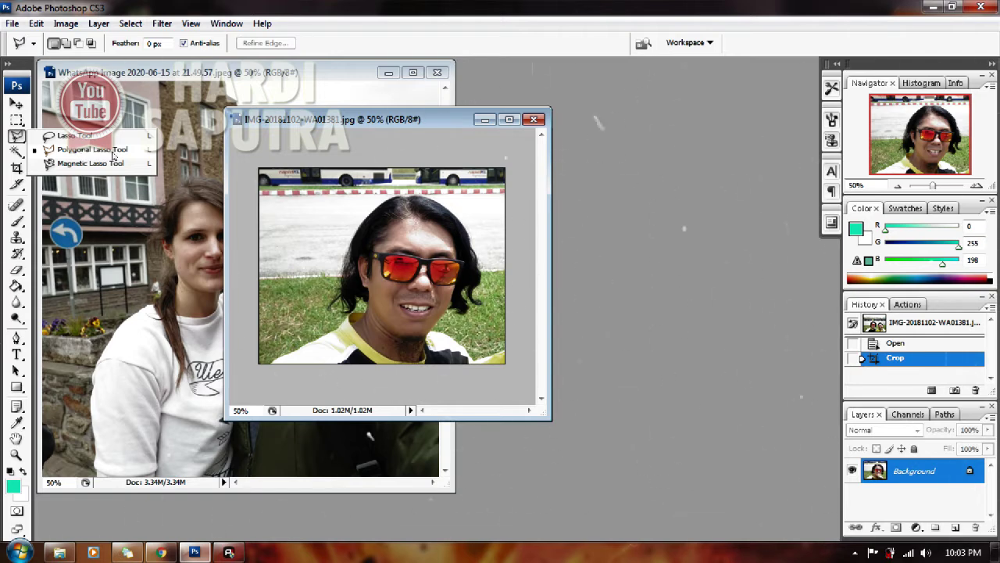
Step: Choose the Polygonal Lasso, zoom in, and start the outline at the collar and neck
{"action": "left_click", "coordinate": [109, 155]}
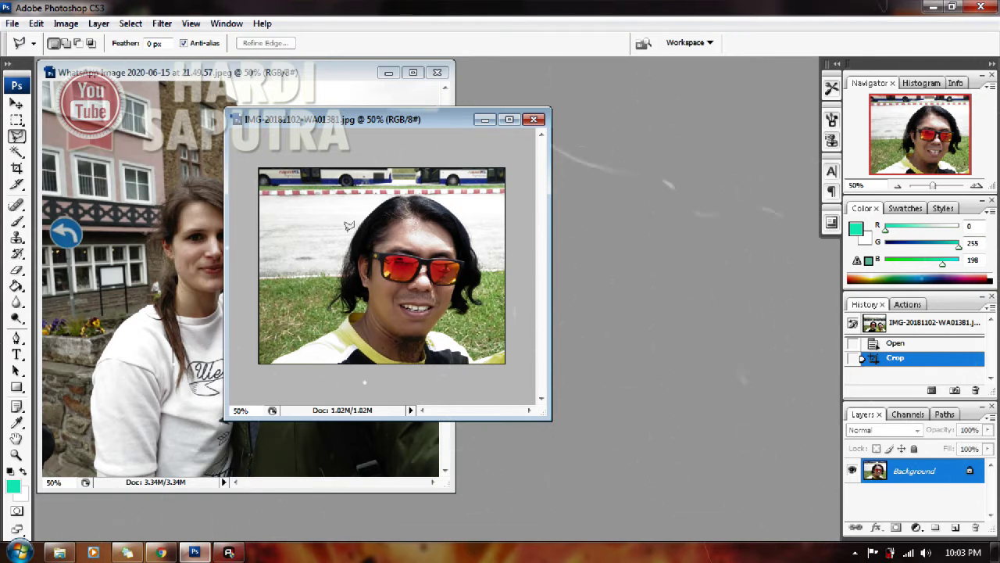
{"action": "scroll", "coordinate": [317, 344], "scroll_direction": "up", "scroll_amount": 1}
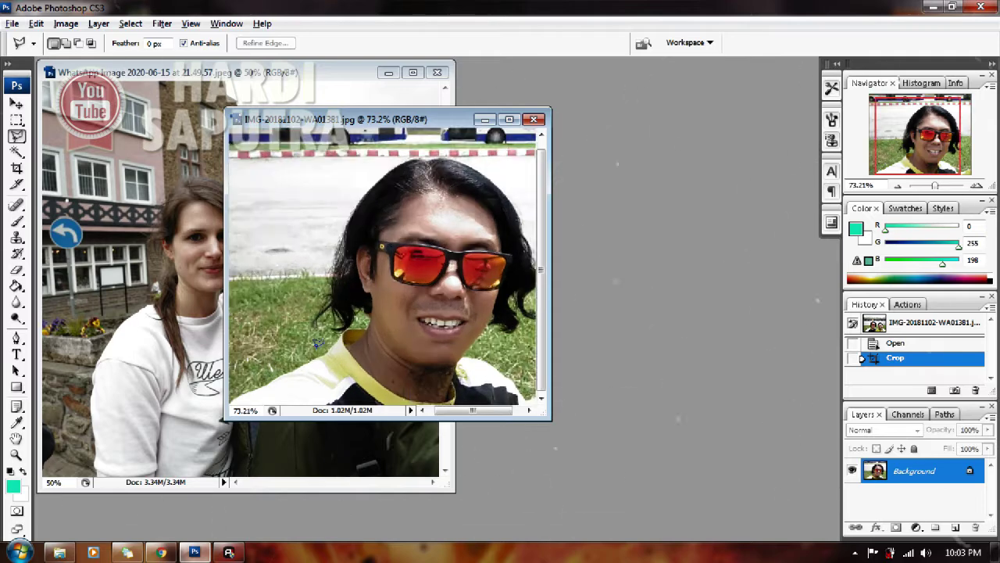
{"action": "scroll", "coordinate": [317, 343], "scroll_direction": "up", "scroll_amount": 1}
{"action": "scroll", "coordinate": [317, 343], "scroll_direction": "up", "scroll_amount": 1}
{"action": "scroll", "coordinate": [317, 342], "scroll_direction": "up", "scroll_amount": 1}
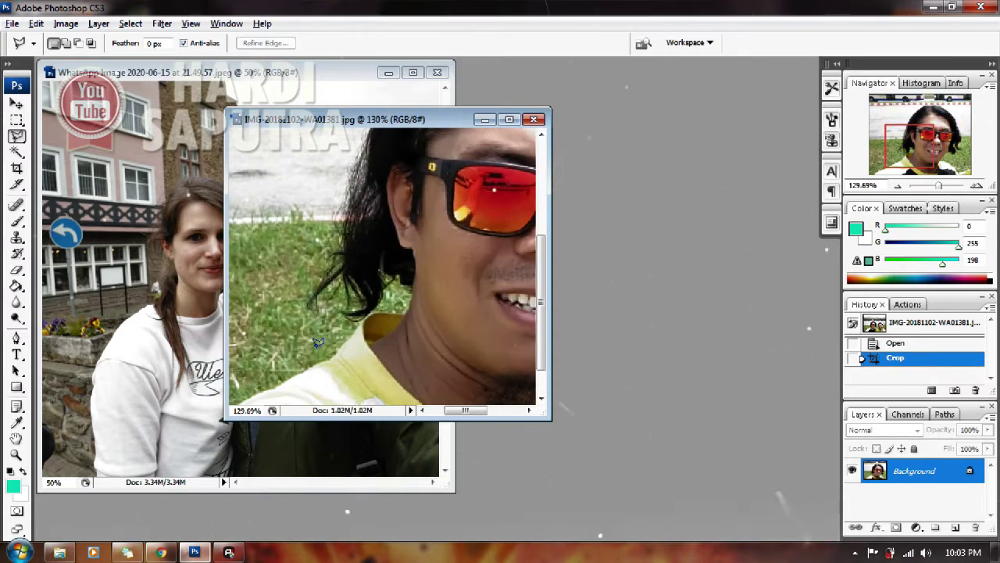
{"action": "scroll", "coordinate": [317, 342], "scroll_direction": "up", "scroll_amount": 1}
{"action": "key", "text": "alt+space"}
{"action": "left_click_drag", "start_coordinate": [422, 307], "coordinate": [336, 307]}
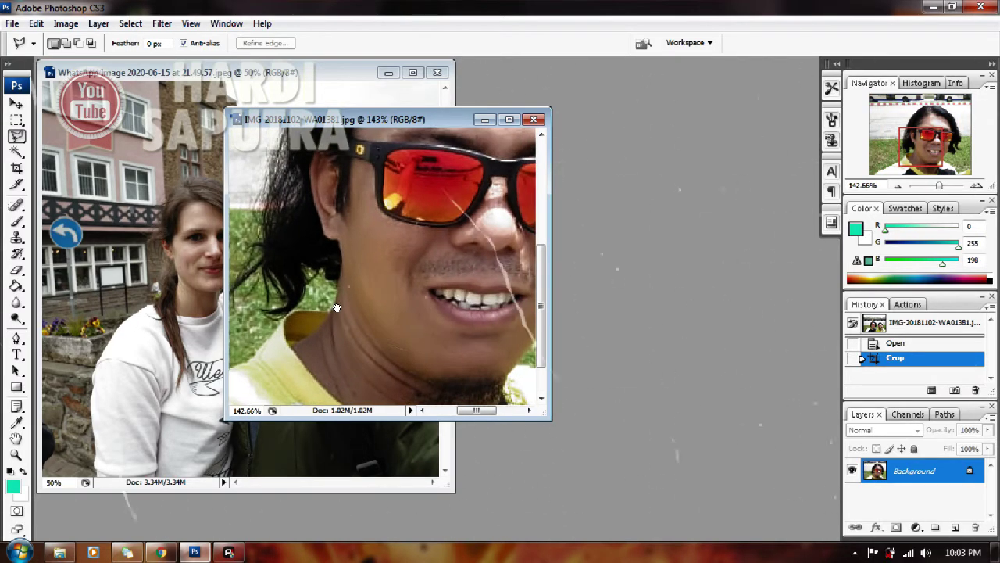
{"action": "scroll", "coordinate": [336, 307], "scroll_direction": "up", "scroll_amount": 1}
{"action": "left_click", "coordinate": [323, 330]}
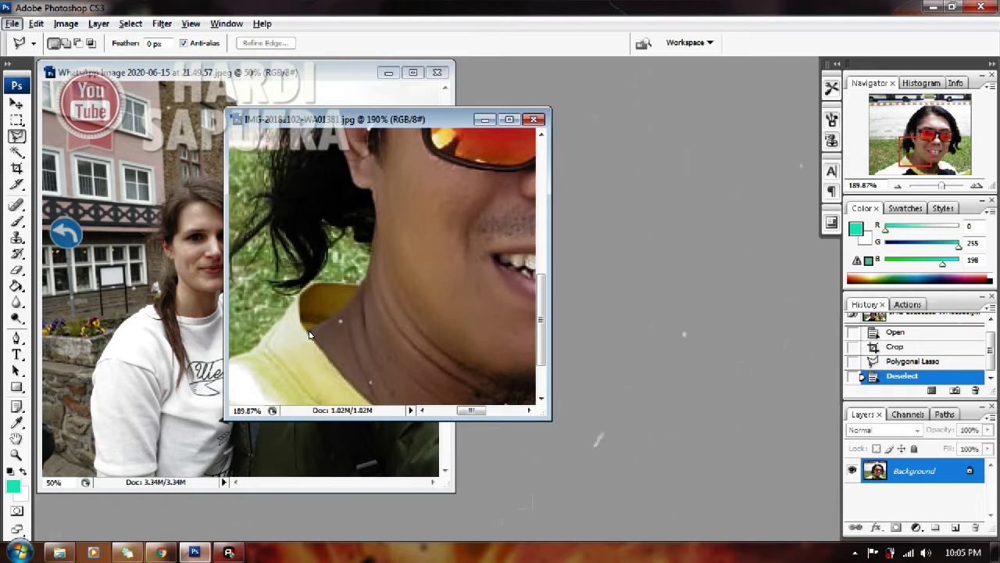
{"action": "left_click", "coordinate": [310, 332]}
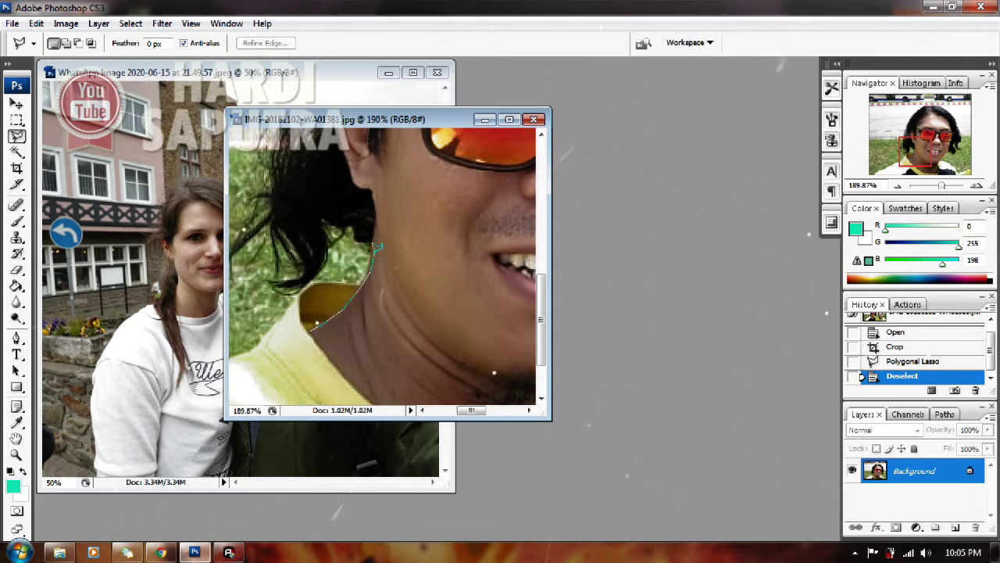
{"action": "left_click", "coordinate": [372, 268]}
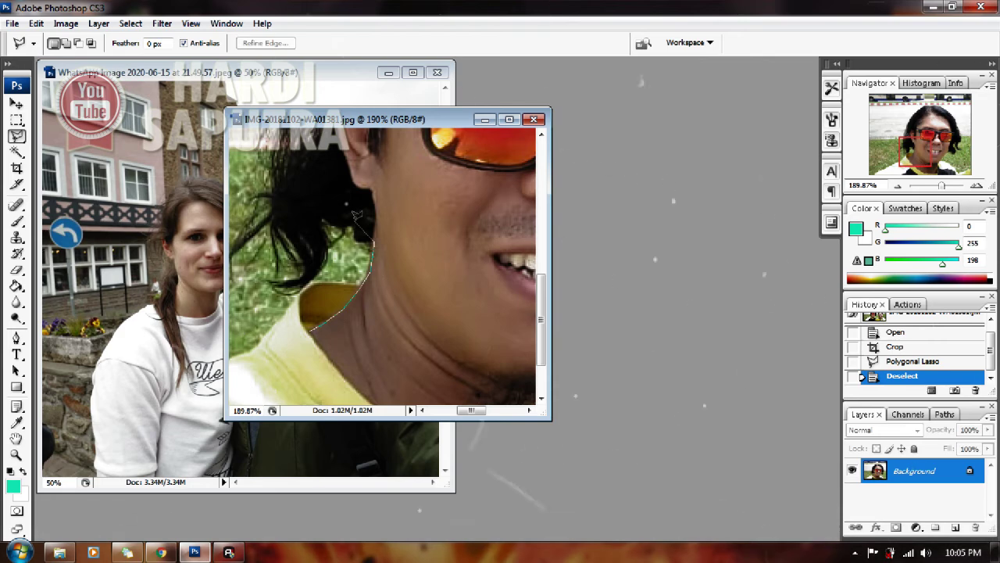
Step: Extend the lasso outline up the side of the hair and over its top
{"action": "left_click_drag", "start_coordinate": [355, 214], "coordinate": [375, 285]}
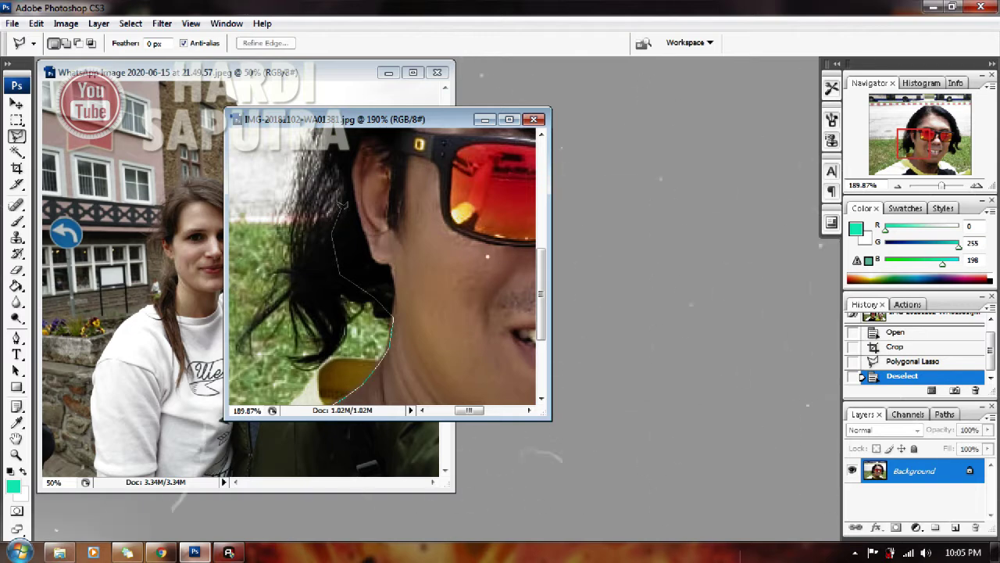
{"action": "scroll", "coordinate": [350, 174], "scroll_direction": "up", "scroll_amount": 1}
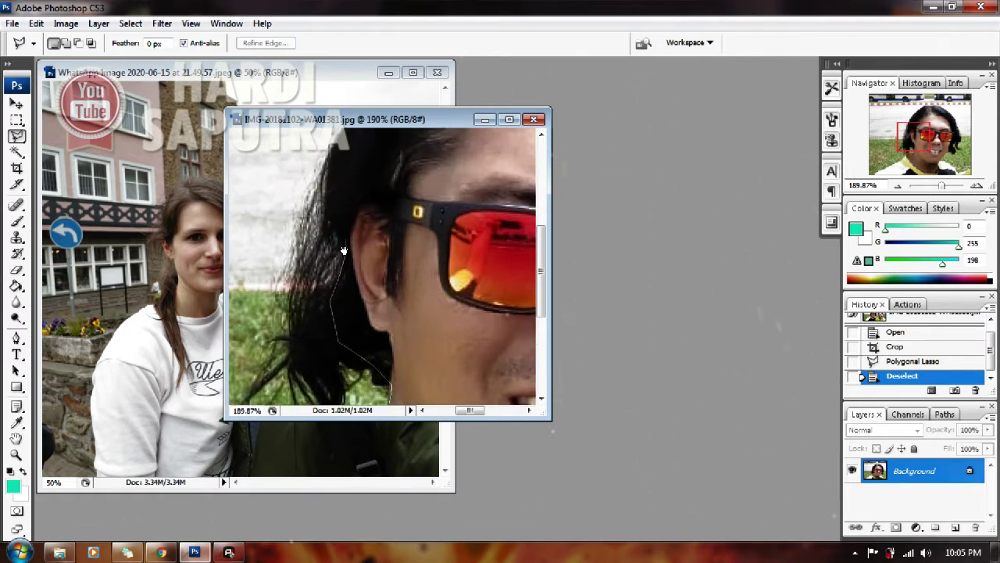
{"action": "scroll", "coordinate": [343, 218], "scroll_direction": "up", "scroll_amount": 2}
{"action": "left_click", "coordinate": [335, 244]}
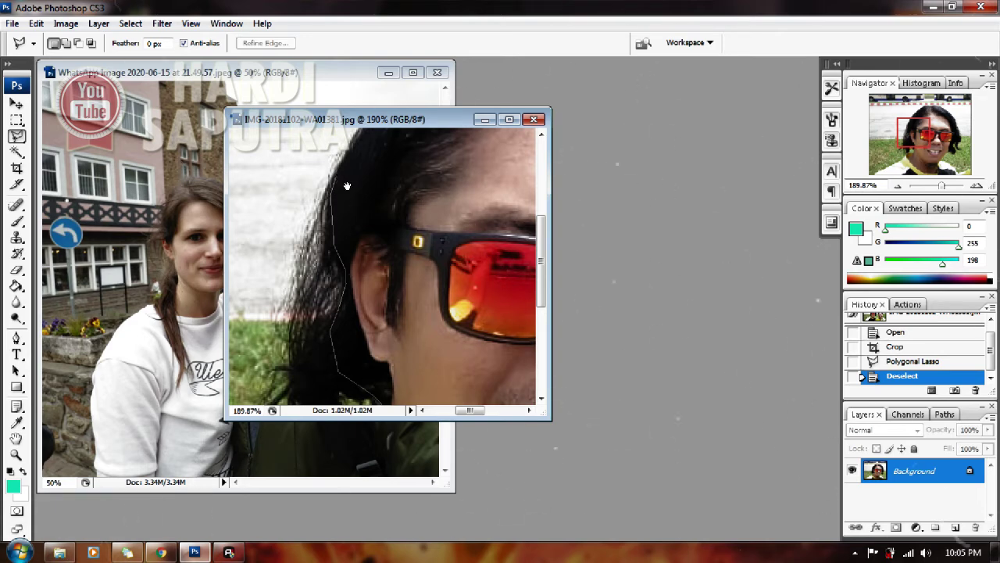
{"action": "scroll", "coordinate": [347, 186], "scroll_direction": "up", "scroll_amount": 1}
{"action": "scroll", "coordinate": [379, 290], "scroll_direction": "up", "scroll_amount": 3}
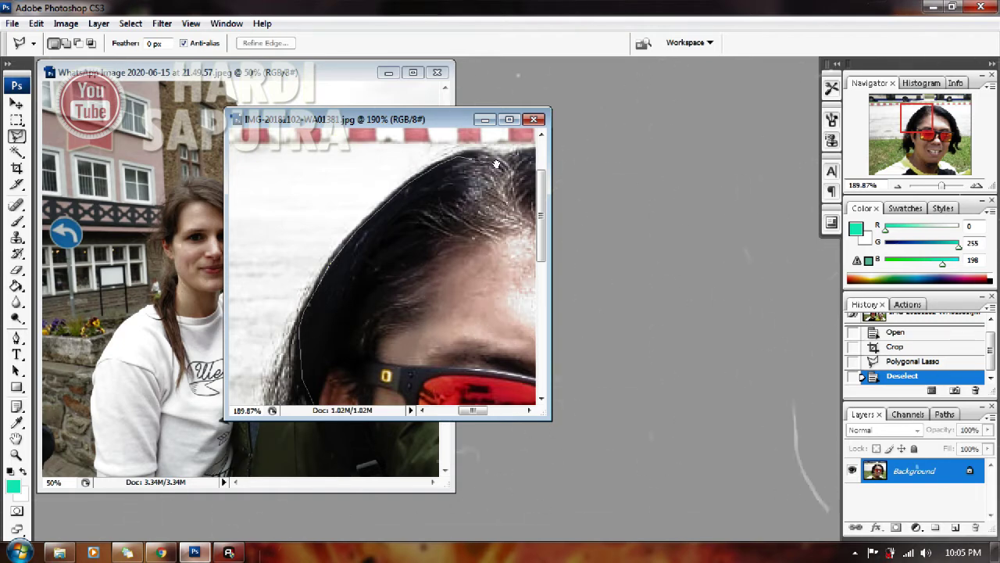
{"action": "left_click_drag", "start_coordinate": [496, 164], "coordinate": [396, 178]}
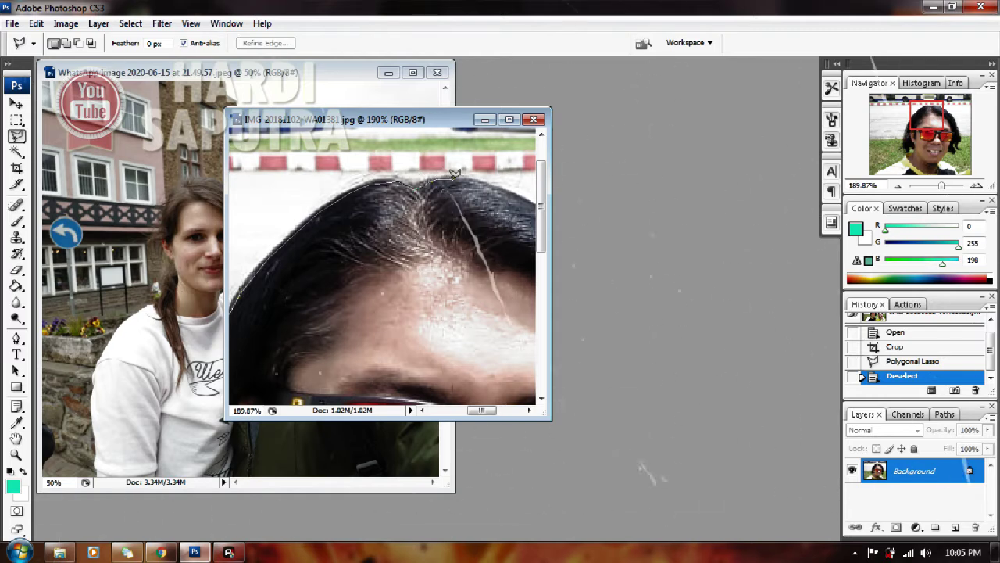
{"action": "left_click_drag", "start_coordinate": [478, 198], "coordinate": [393, 195]}
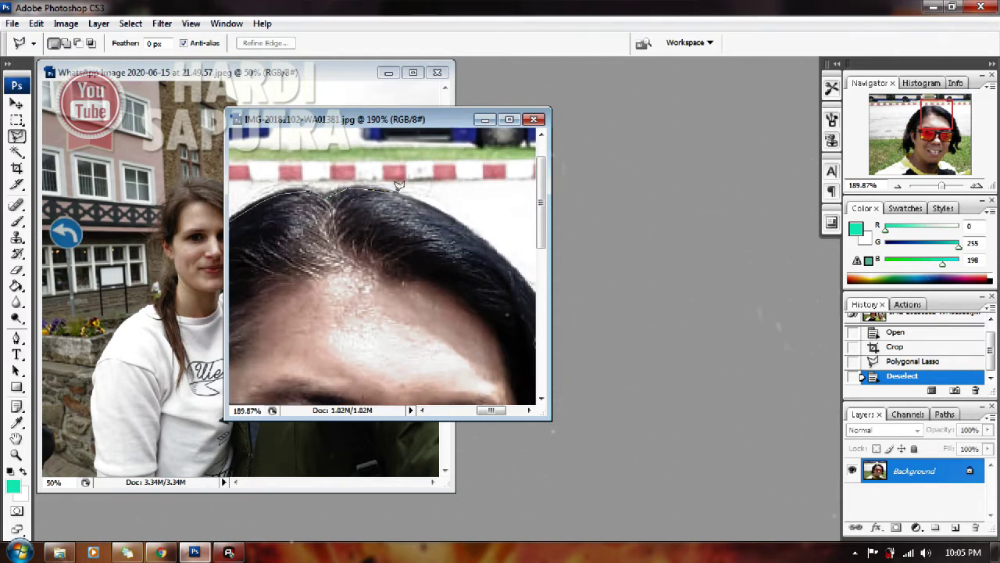
{"action": "left_click", "coordinate": [438, 205]}
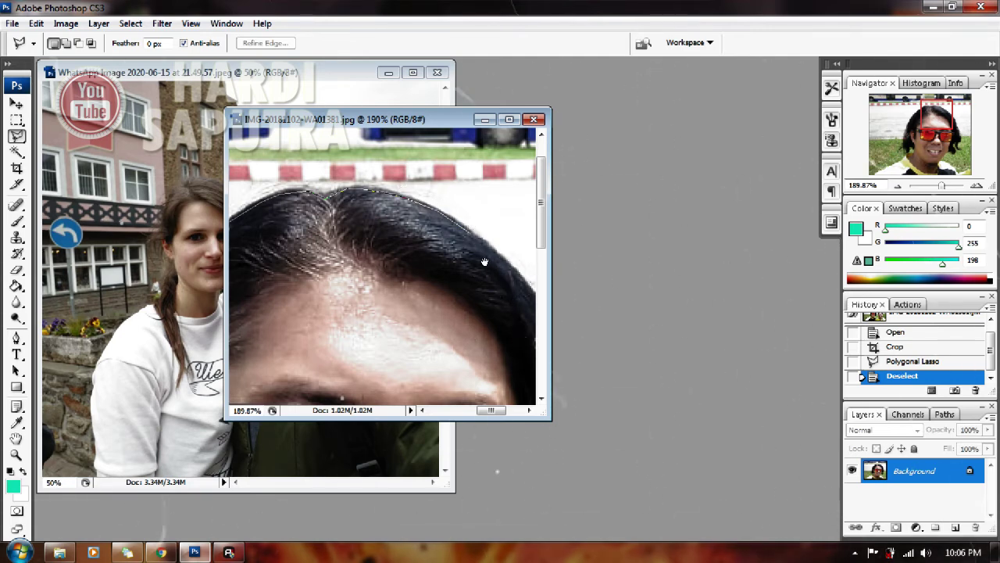
Step: Continue the outline down the right hair edge, cheek and chin back toward the start point
{"action": "left_click_drag", "start_coordinate": [484, 262], "coordinate": [411, 229]}
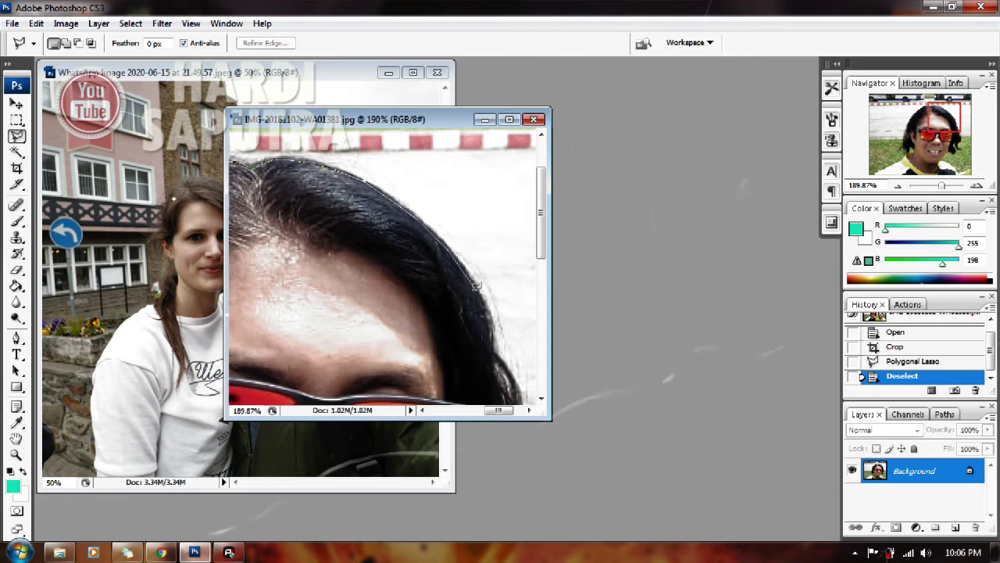
{"action": "scroll", "coordinate": [485, 311], "scroll_direction": "down", "scroll_amount": 3}
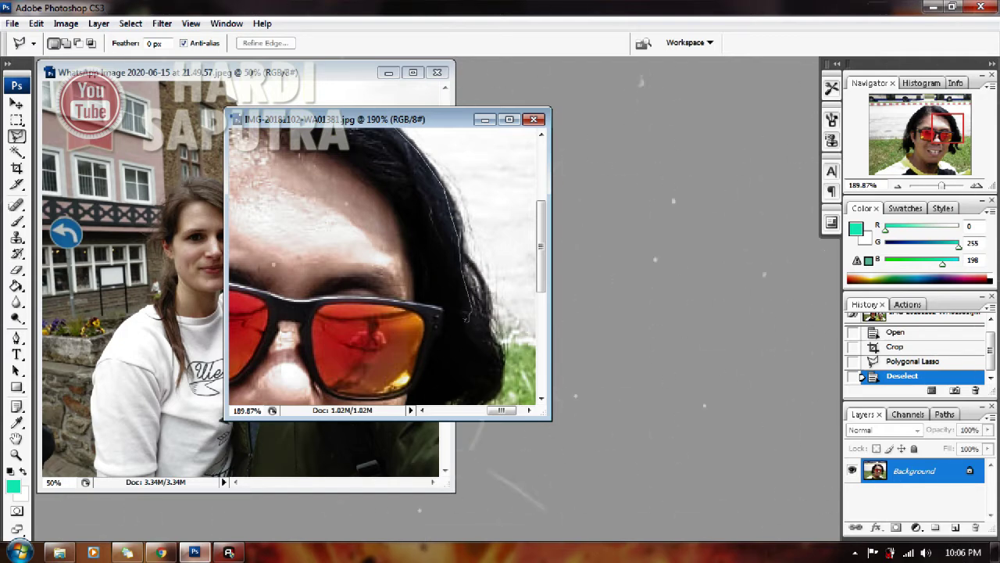
{"action": "mouse_move", "coordinate": [474, 299]}
{"action": "left_mouse_down"}
{"action": "mouse_move", "coordinate": [440, 268]}
{"action": "mouse_move", "coordinate": [438, 234]}
{"action": "left_mouse_up"}
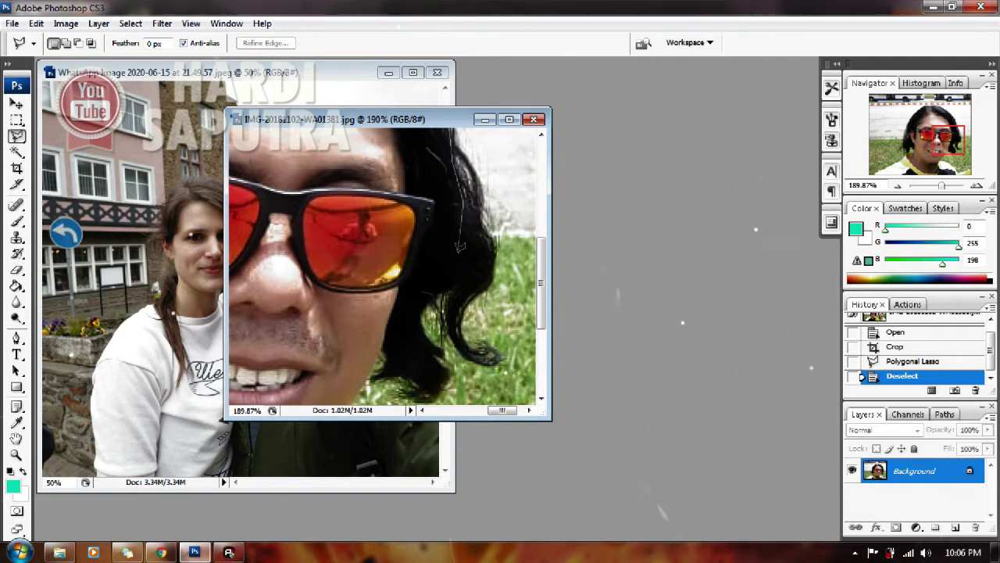
{"action": "left_click", "coordinate": [458, 262]}
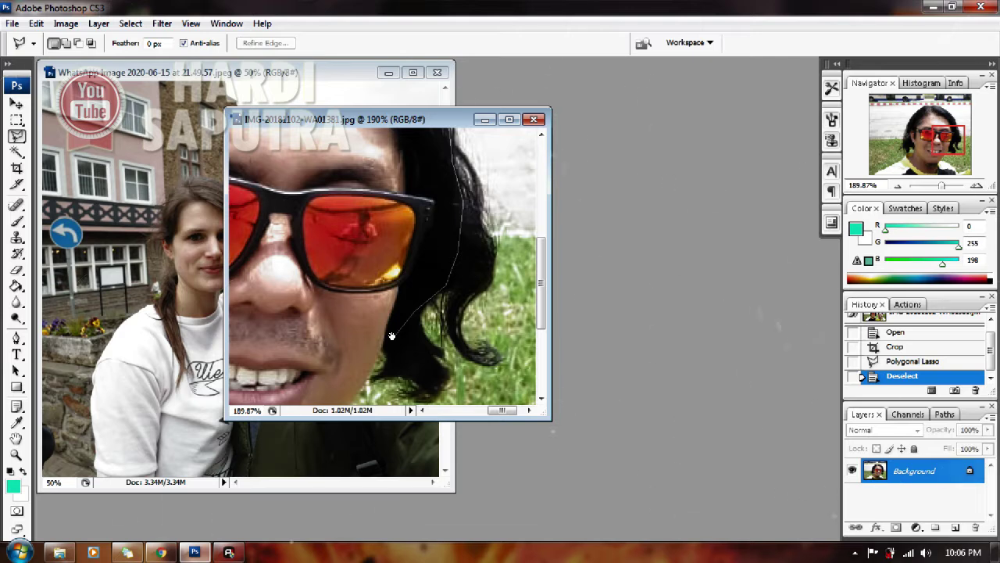
{"action": "left_click_drag", "start_coordinate": [396, 329], "coordinate": [454, 246]}
{"action": "left_click", "coordinate": [446, 246]}
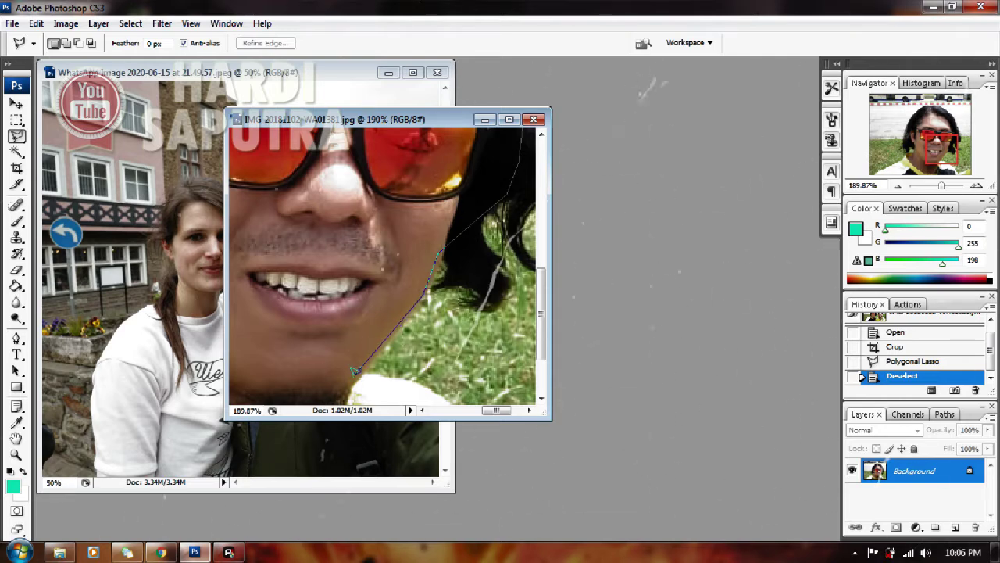
{"action": "left_click_drag", "start_coordinate": [353, 372], "coordinate": [378, 275]}
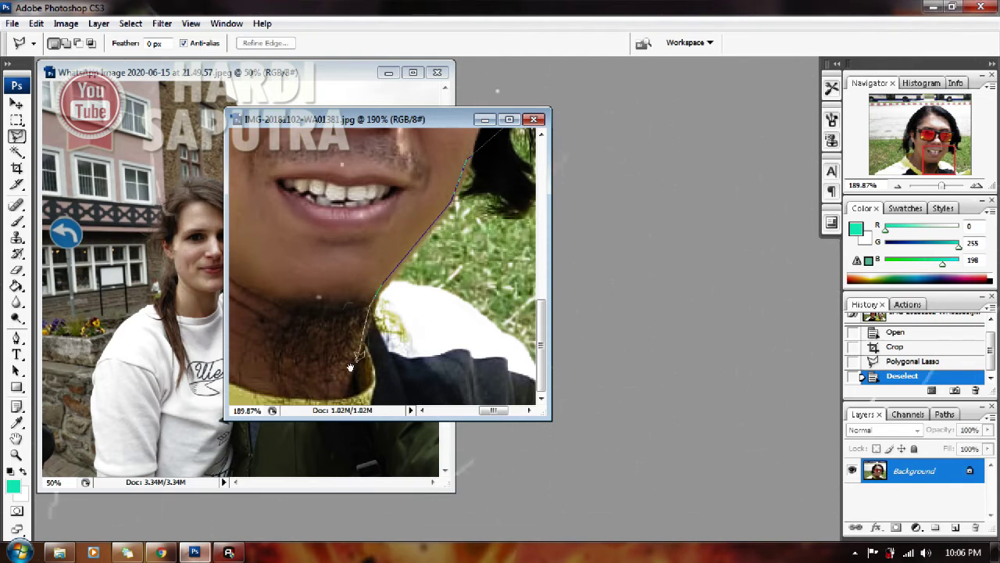
{"action": "left_click_drag", "start_coordinate": [350, 367], "coordinate": [440, 367]}
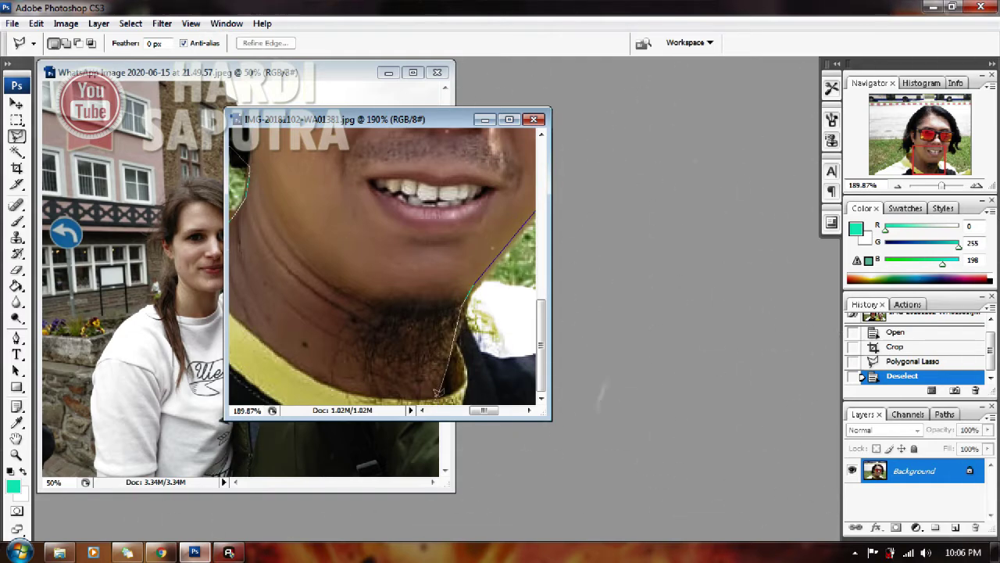
{"action": "left_click", "coordinate": [434, 394]}
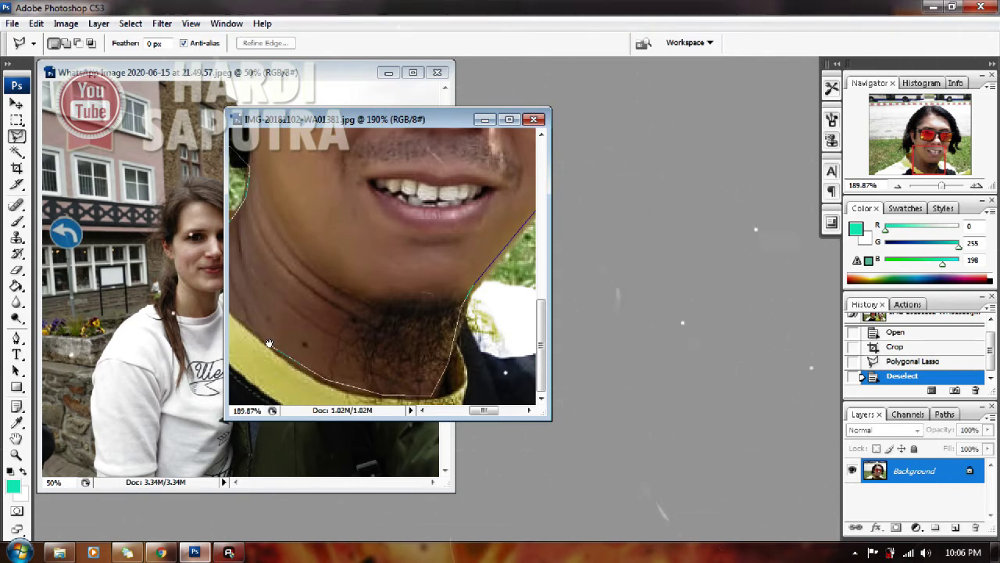
{"action": "left_click_drag", "start_coordinate": [268, 345], "coordinate": [389, 380]}
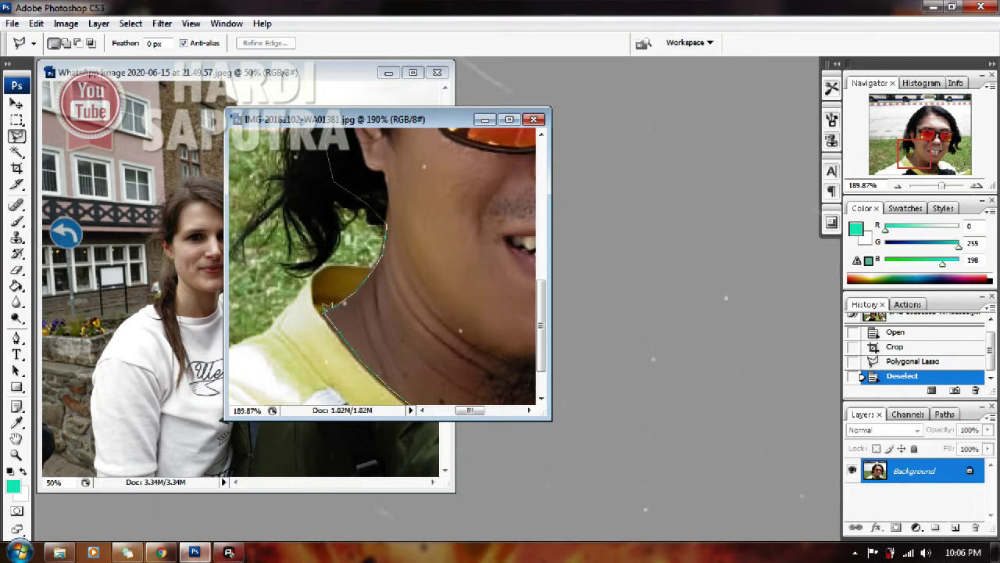
Step: Close the face selection, drag it into the group photo and flip it horizontally
{"action": "double_click", "coordinate": [327, 316]}
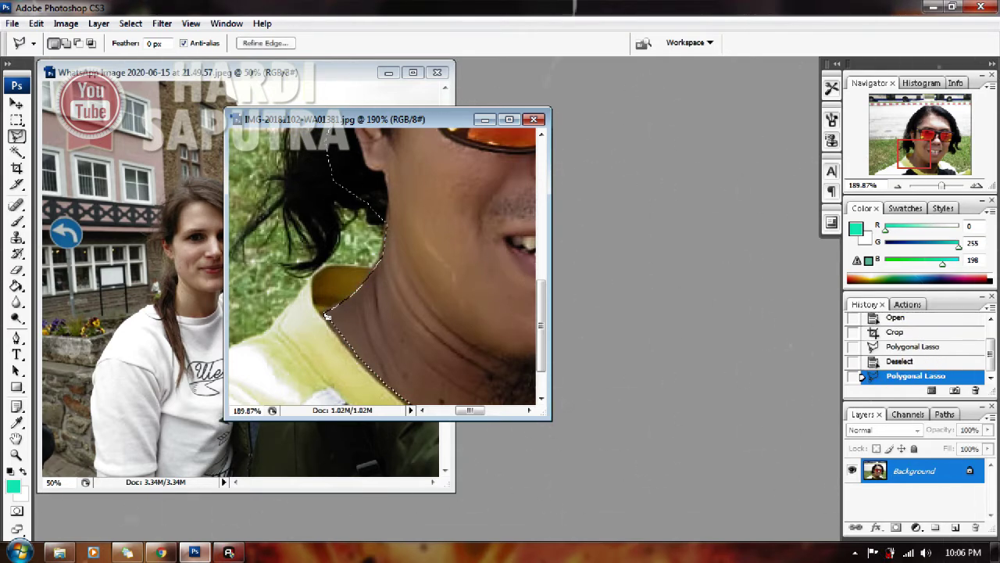
{"action": "left_click", "coordinate": [17, 105]}
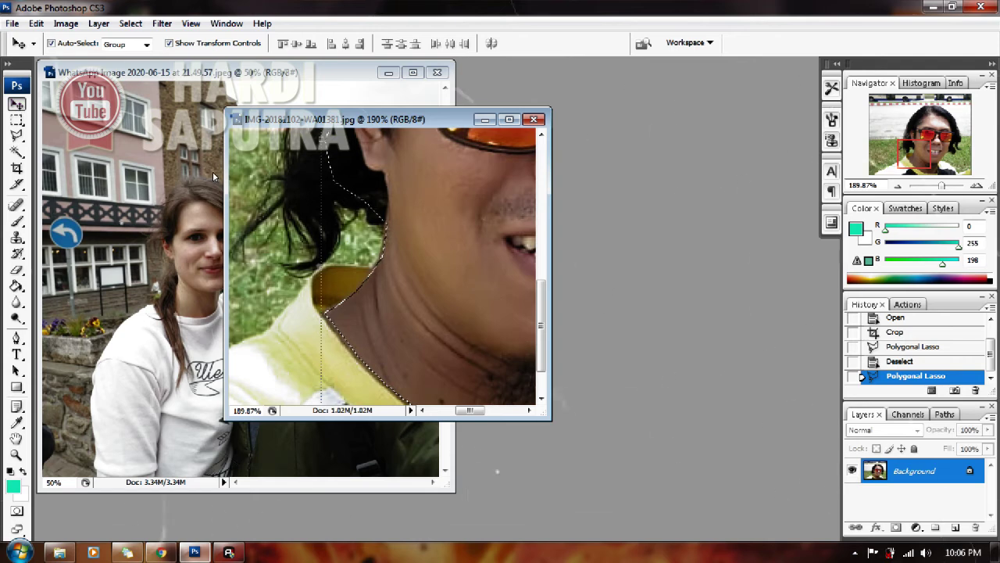
{"action": "mouse_move", "coordinate": [422, 258]}
{"action": "left_mouse_down"}
{"action": "mouse_move", "coordinate": [208, 234]}
{"action": "mouse_move", "coordinate": [271, 225]}
{"action": "left_mouse_up"}
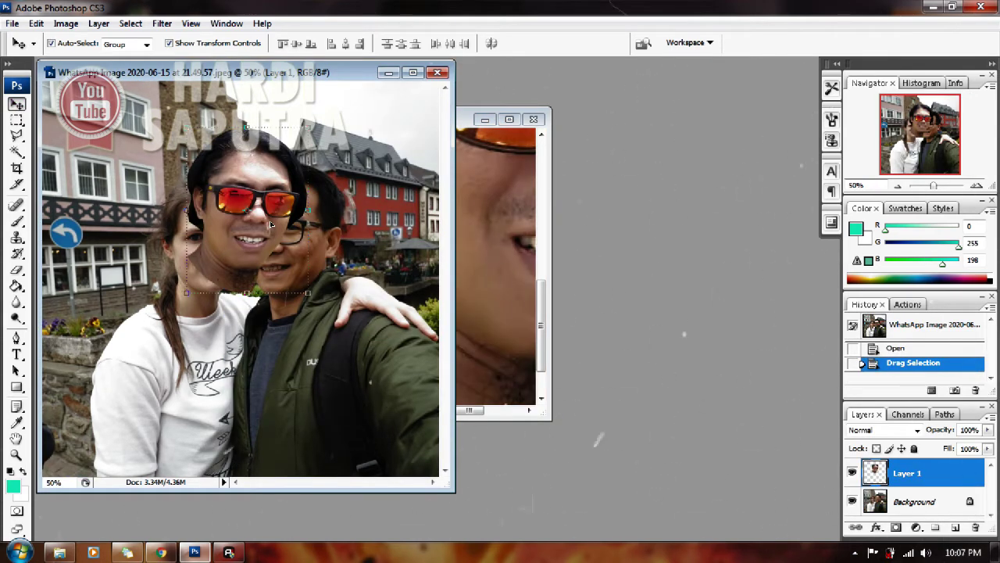
{"action": "left_click_drag", "start_coordinate": [266, 240], "coordinate": [194, 284]}
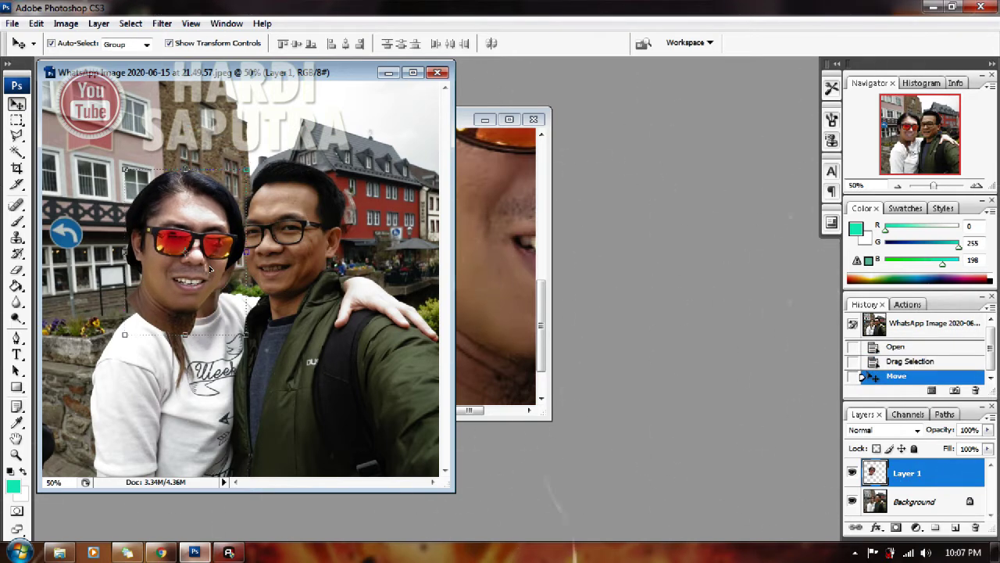
{"action": "left_click_drag", "start_coordinate": [126, 252], "coordinate": [361, 262]}
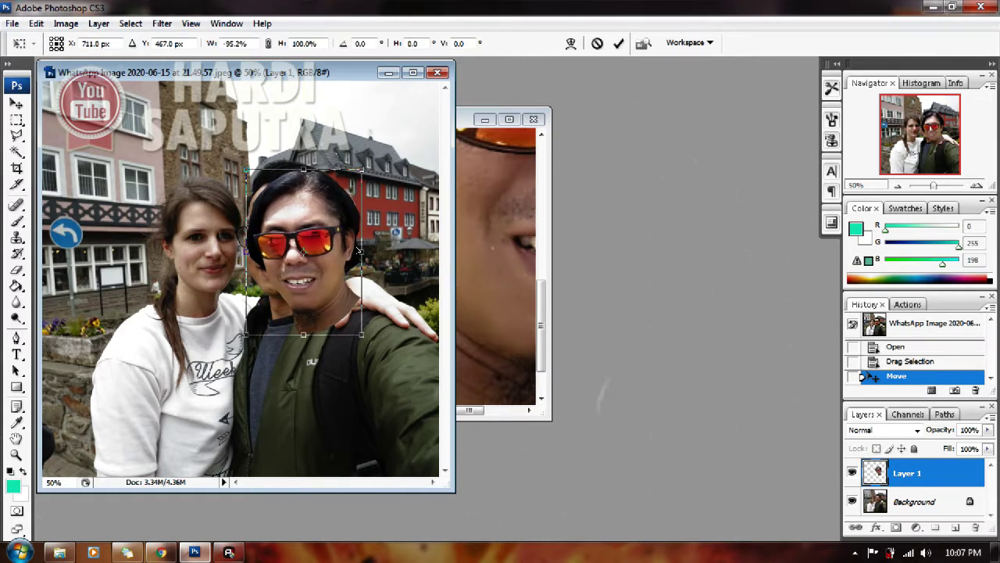
Step: Commit the flip, then nudge and slightly rotate the face layer in a new transform
{"action": "key", "text": "Return"}
{"action": "left_click_drag", "start_coordinate": [332, 214], "coordinate": [315, 205]}
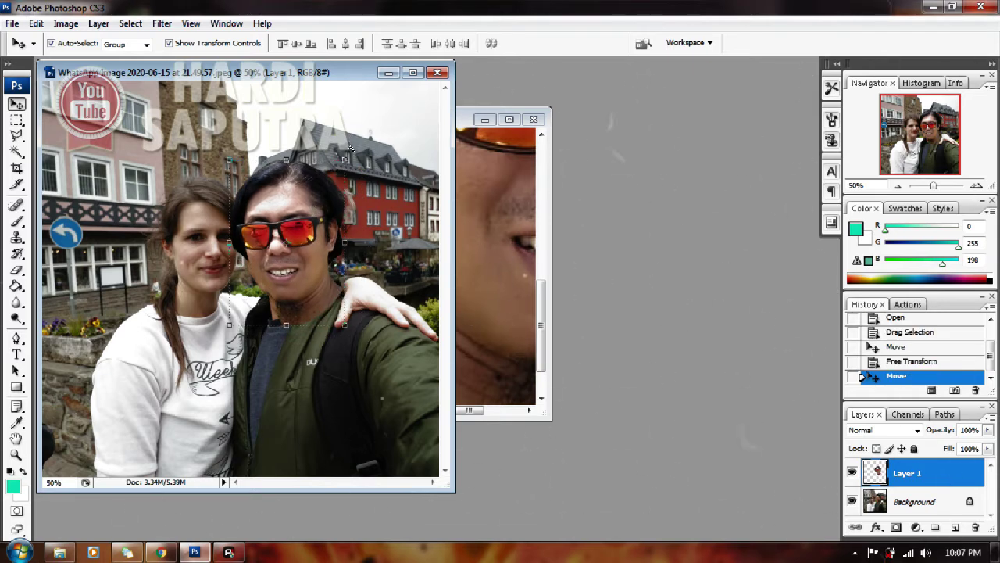
{"action": "key", "text": "ctrl+t"}
{"action": "left_click_drag", "start_coordinate": [351, 148], "coordinate": [359, 156]}
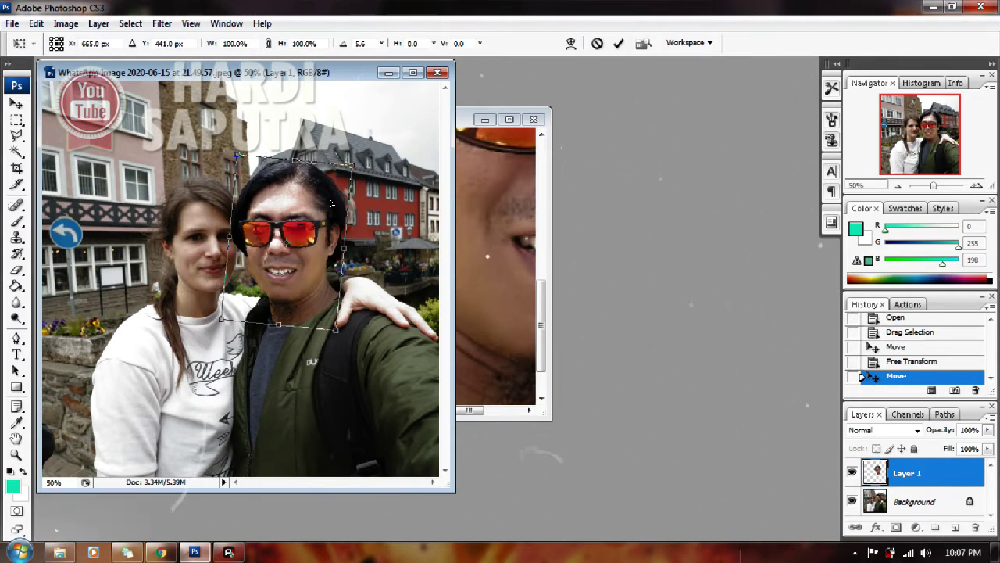
{"action": "mouse_move", "coordinate": [331, 203]}
{"action": "left_mouse_down"}
{"action": "mouse_move", "coordinate": [237, 219]}
{"action": "mouse_move", "coordinate": [343, 212]}
{"action": "mouse_move", "coordinate": [345, 200]}
{"action": "left_mouse_up"}
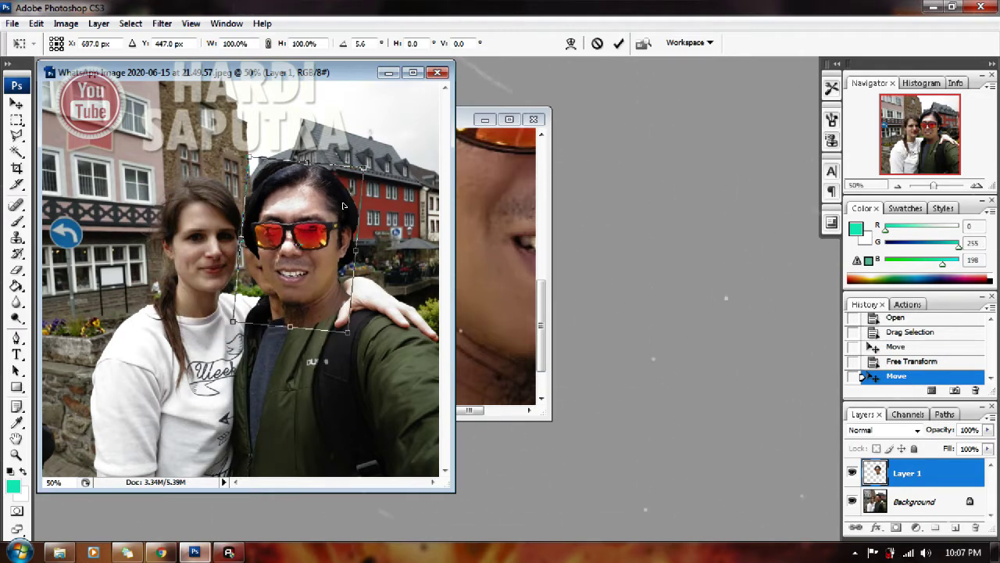
Step: Shift, rotate and widen the pasted face to match the man's head tilt, then commit
{"action": "scroll", "coordinate": [353, 247], "scroll_direction": "up", "scroll_amount": 2}
{"action": "scroll", "coordinate": [353, 247], "scroll_direction": "up", "scroll_amount": 1}
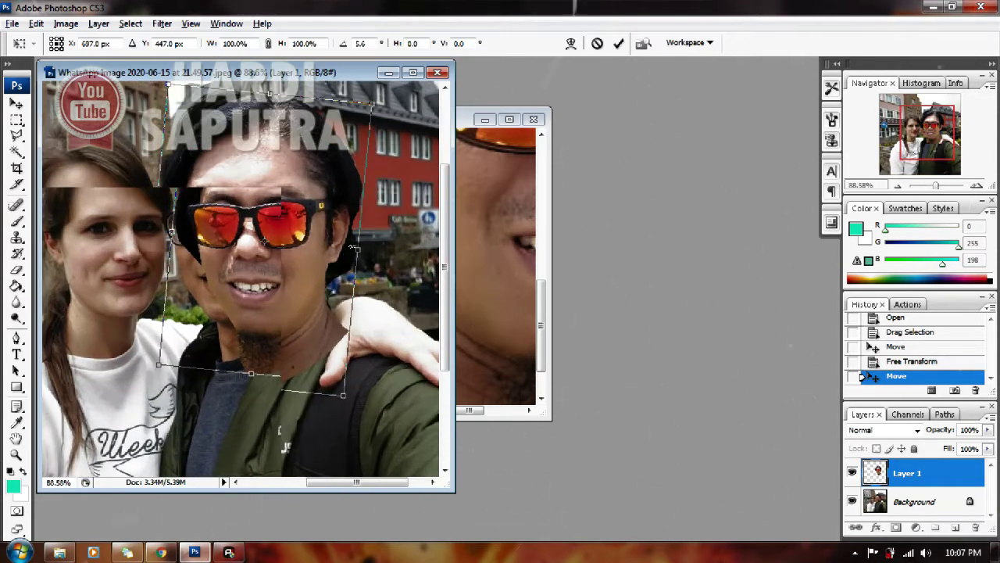
{"action": "left_click_drag", "start_coordinate": [292, 295], "coordinate": [283, 284]}
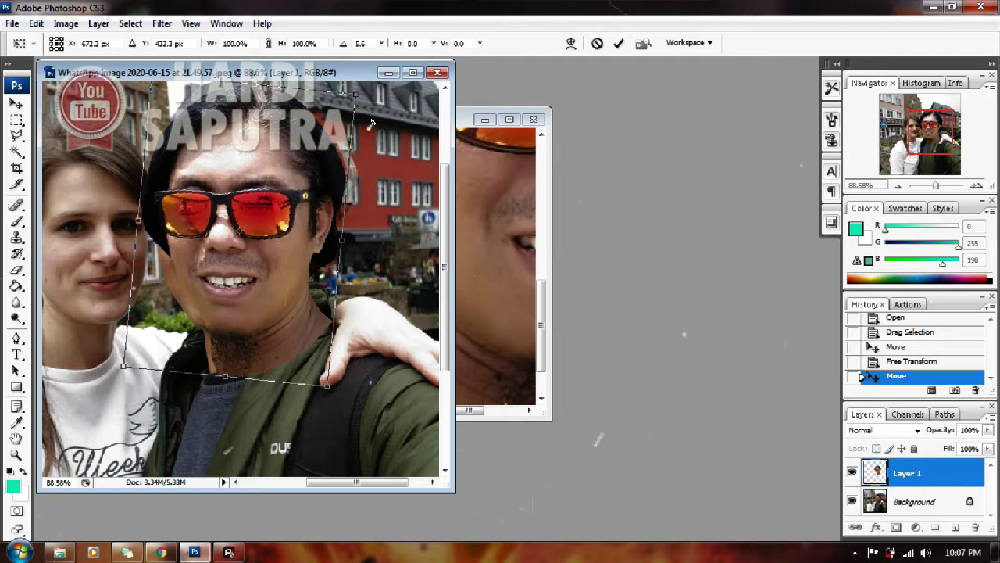
{"action": "left_click_drag", "start_coordinate": [371, 92], "coordinate": [373, 93]}
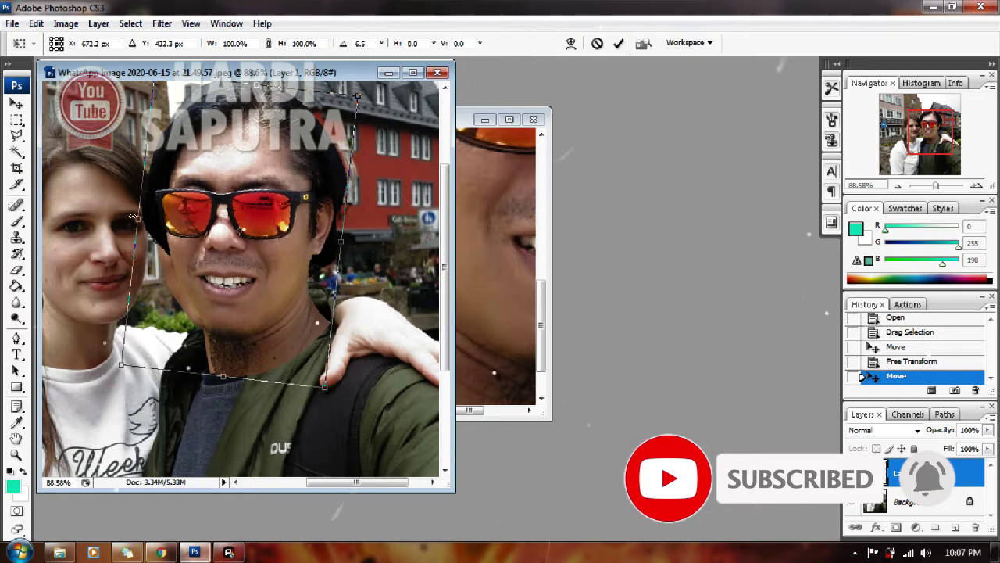
{"action": "left_click_drag", "start_coordinate": [134, 222], "coordinate": [126, 218]}
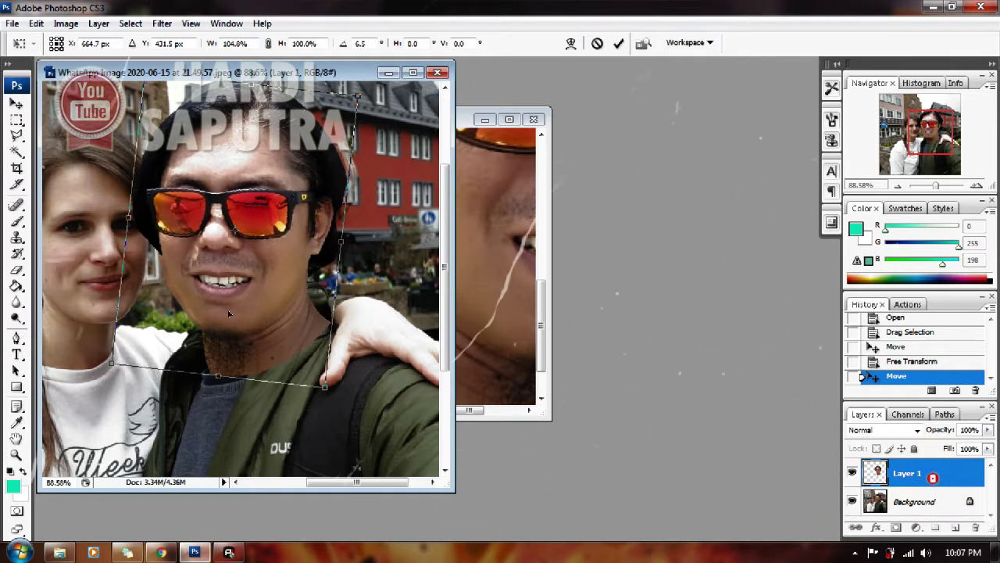
{"action": "mouse_move", "coordinate": [247, 319]}
{"action": "left_mouse_down"}
{"action": "mouse_move", "coordinate": [216, 312]}
{"action": "mouse_move", "coordinate": [244, 326]}
{"action": "left_mouse_up"}
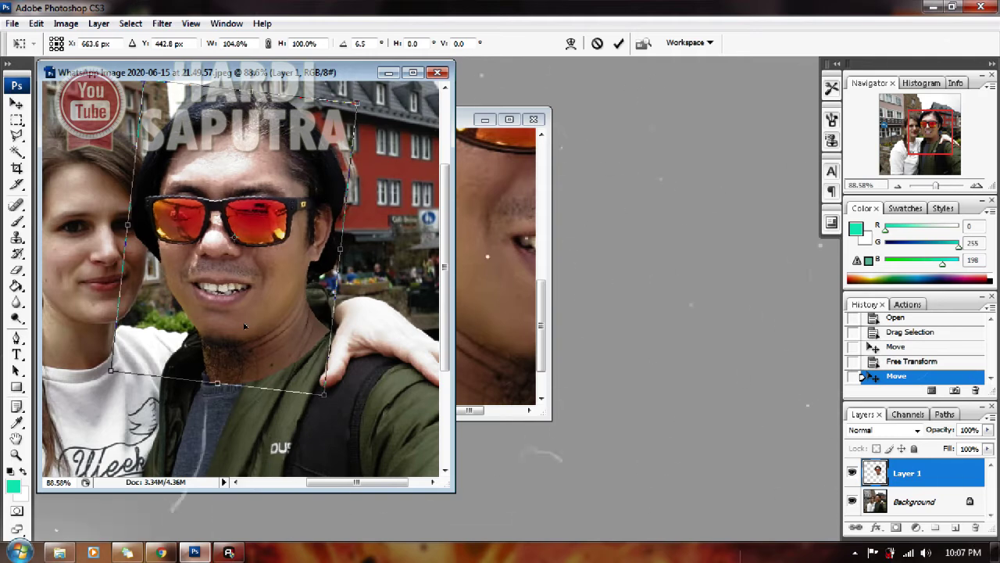
{"action": "left_click_drag", "start_coordinate": [244, 327], "coordinate": [239, 318]}
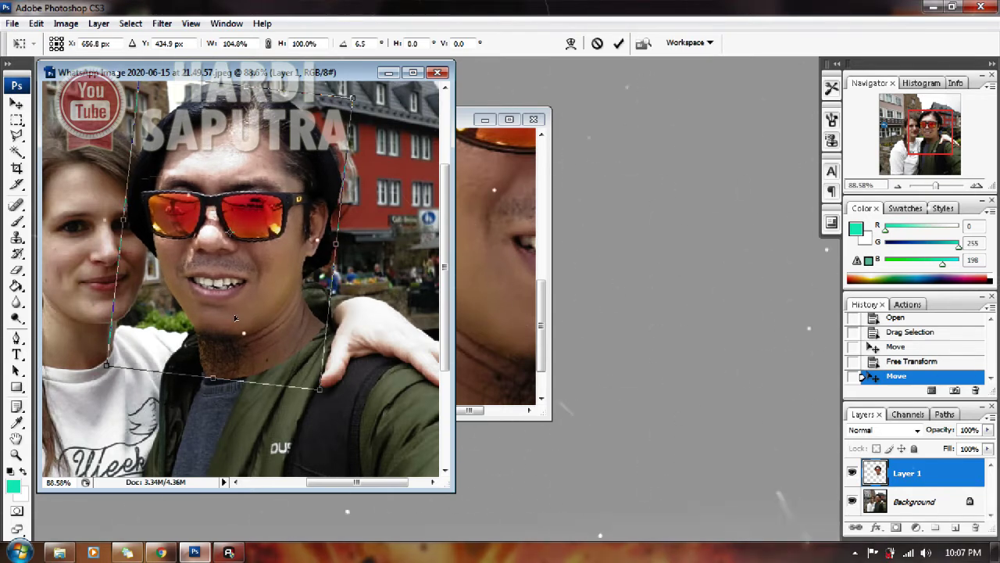
{"action": "left_click", "coordinate": [618, 43]}
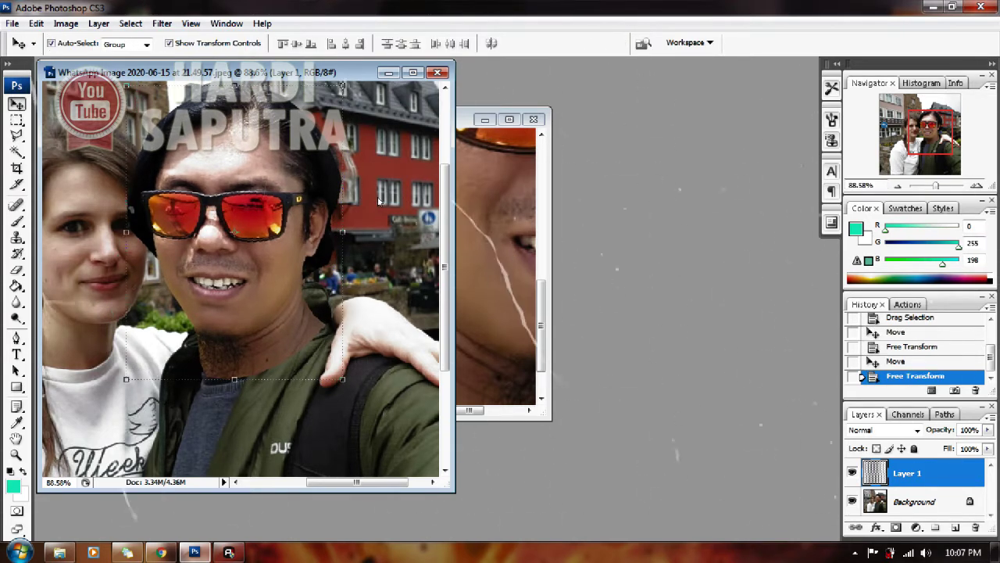
{"action": "scroll", "coordinate": [277, 225], "scroll_direction": "down", "scroll_amount": 3}
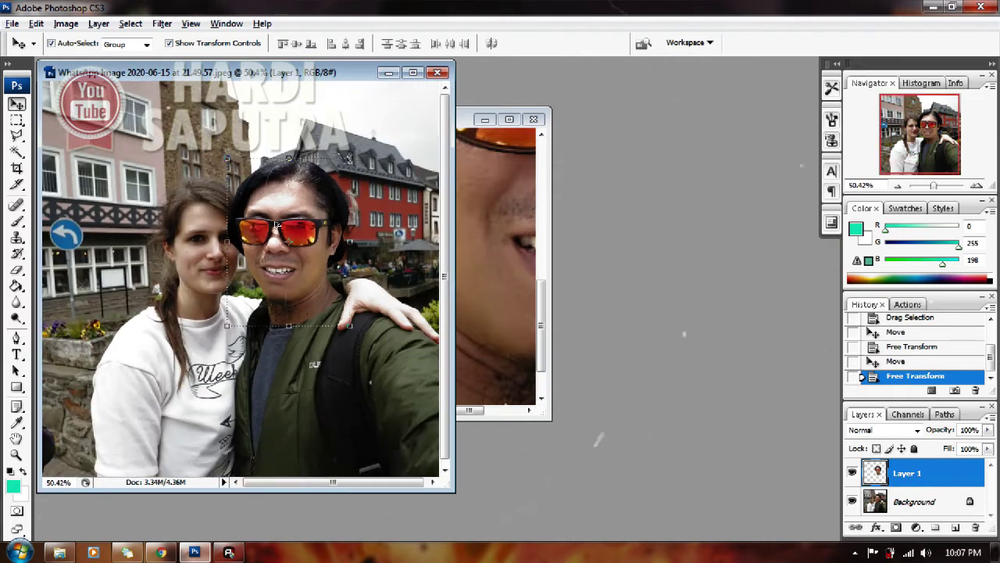
{"action": "scroll", "coordinate": [276, 225], "scroll_direction": "down", "scroll_amount": 1}
{"action": "left_click", "coordinate": [195, 240]}
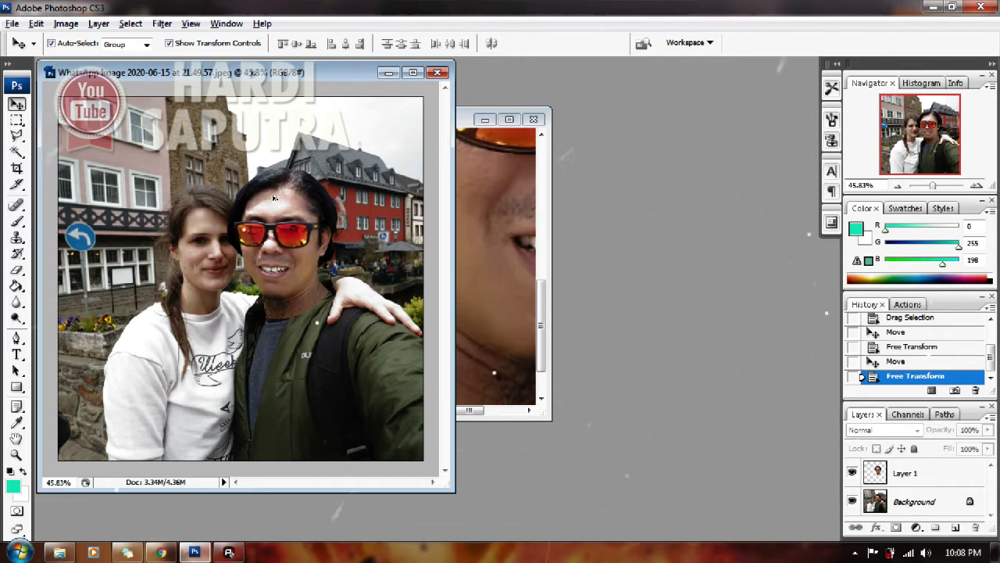
{"action": "scroll", "coordinate": [273, 198], "scroll_direction": "up", "scroll_amount": 3}
{"action": "scroll", "coordinate": [273, 197], "scroll_direction": "up", "scroll_amount": 1}
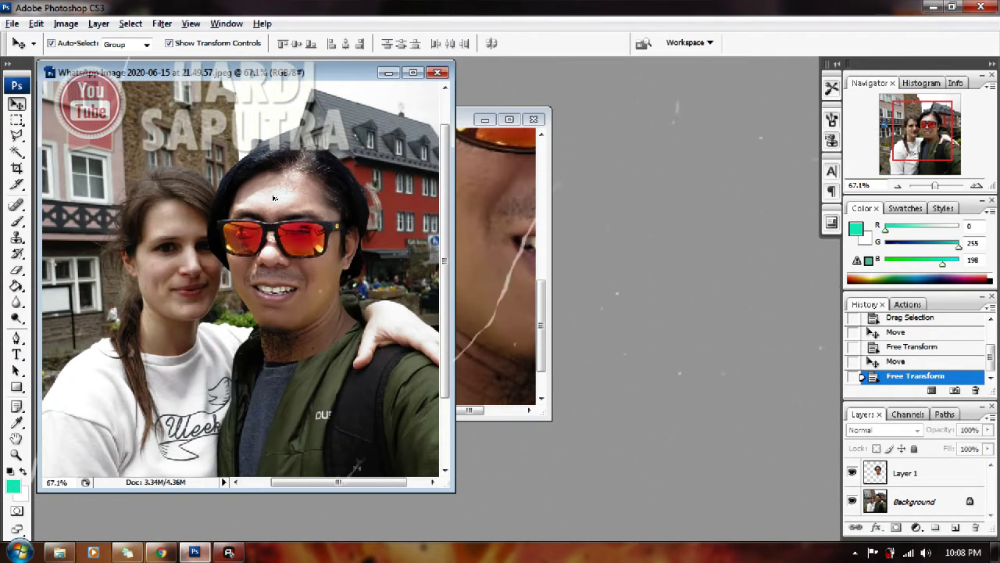
{"action": "scroll", "coordinate": [273, 198], "scroll_direction": "up", "scroll_amount": 1}
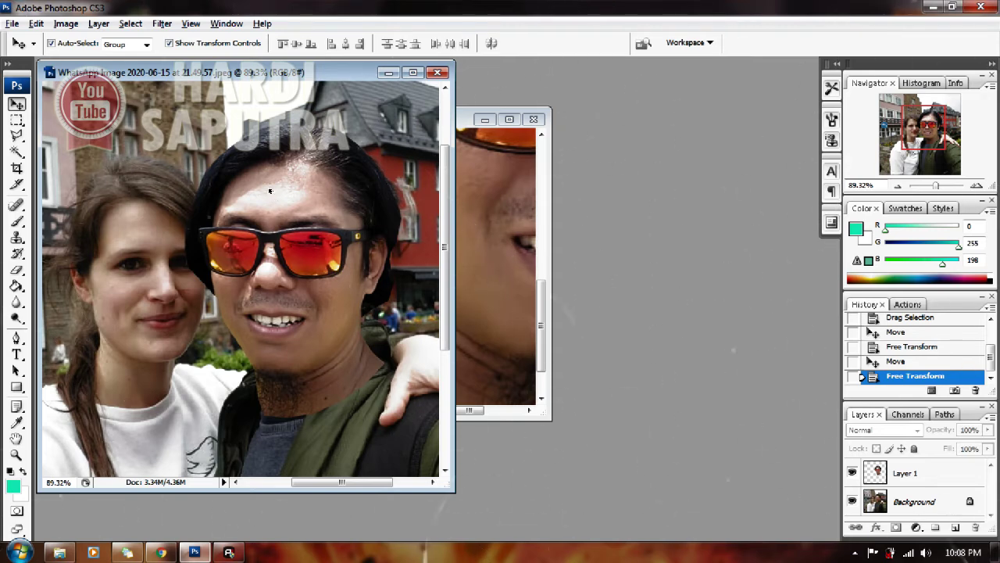
{"action": "scroll", "coordinate": [269, 191], "scroll_direction": "up", "scroll_amount": 1}
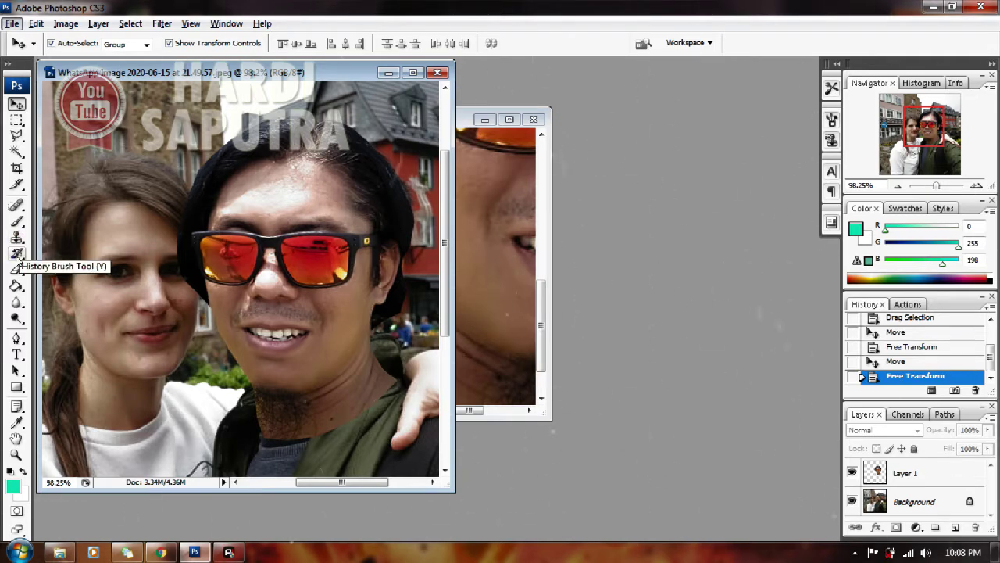
Step: Use the History Brush to restore the woman's face, cheek, eye area and hair edge
{"action": "left_click", "coordinate": [16, 254]}
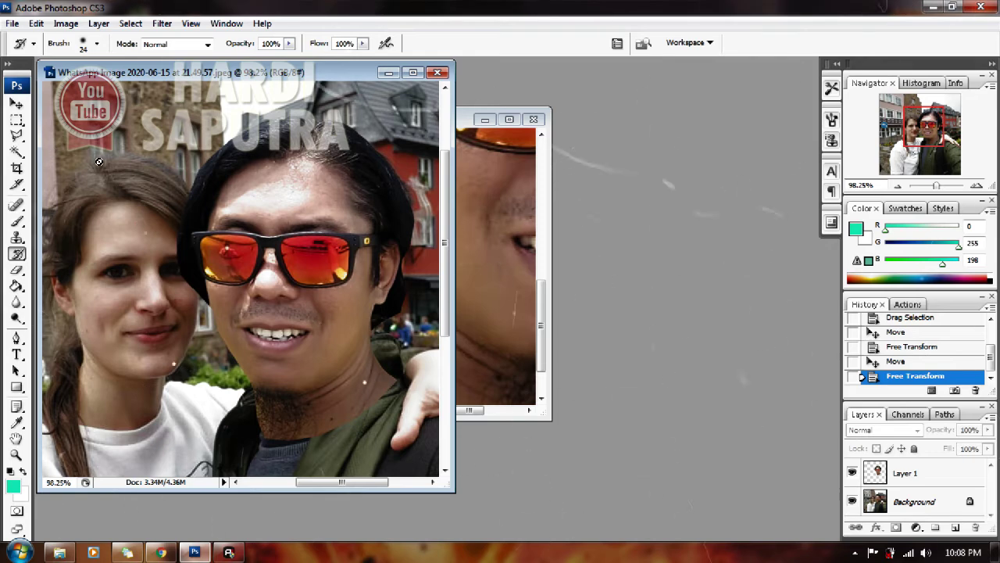
{"action": "left_click", "coordinate": [16, 104]}
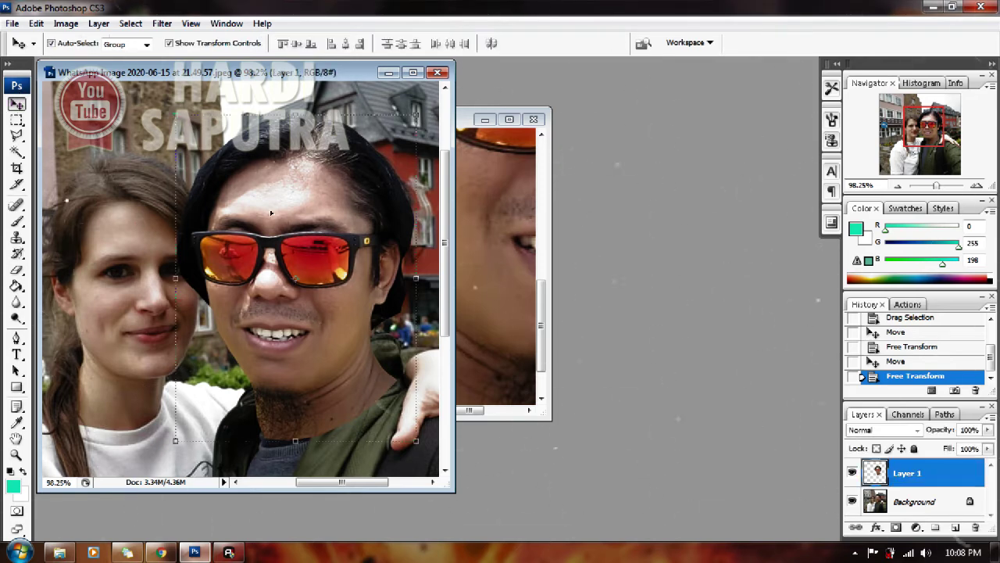
{"action": "left_click", "coordinate": [16, 254]}
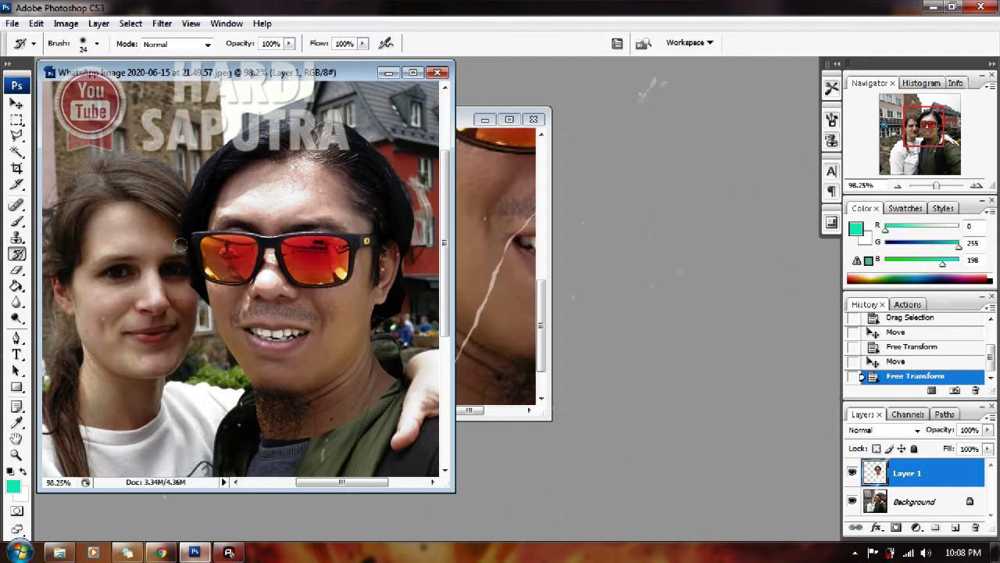
{"action": "left_click_drag", "start_coordinate": [180, 253], "coordinate": [155, 381]}
{"action": "scroll", "coordinate": [167, 306], "scroll_direction": "up", "scroll_amount": 1}
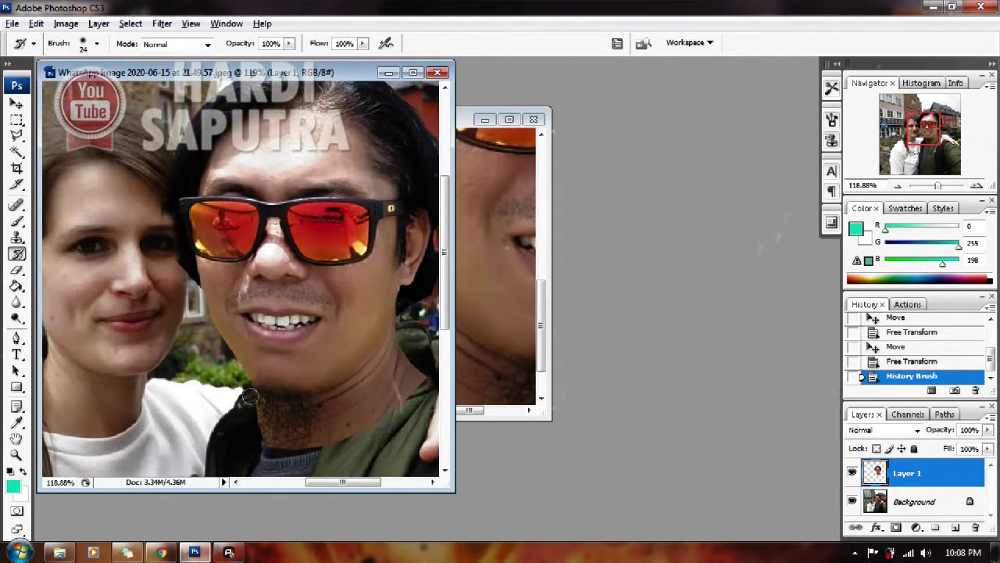
{"action": "scroll", "coordinate": [167, 307], "scroll_direction": "up", "scroll_amount": 3}
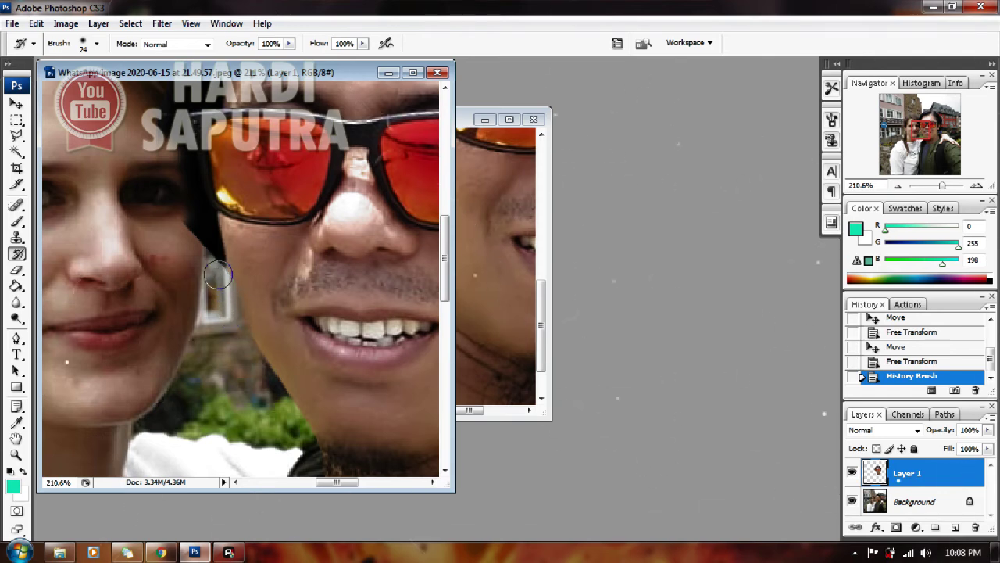
{"action": "left_click", "coordinate": [180, 185]}
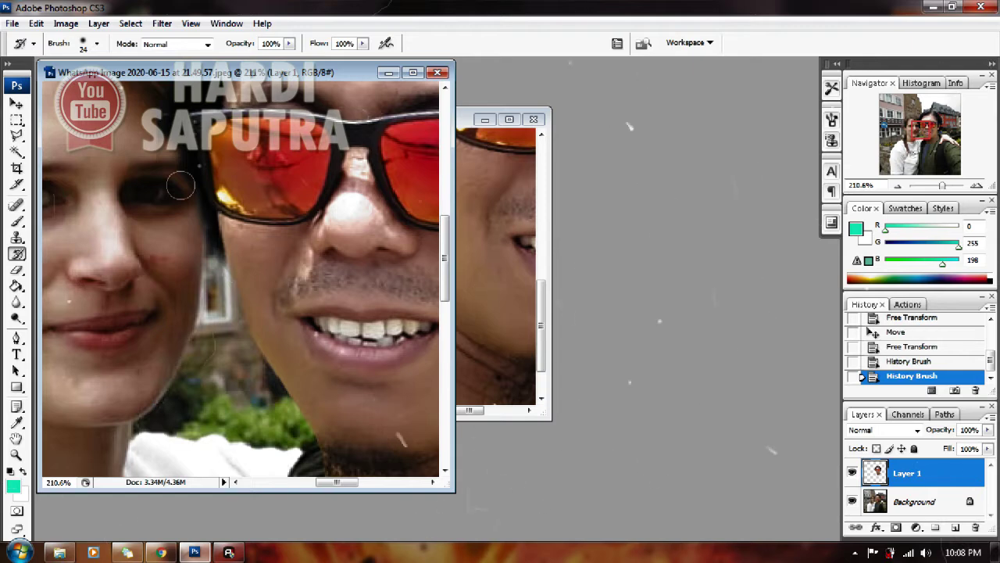
{"action": "scroll", "coordinate": [180, 185], "scroll_direction": "up", "scroll_amount": 3}
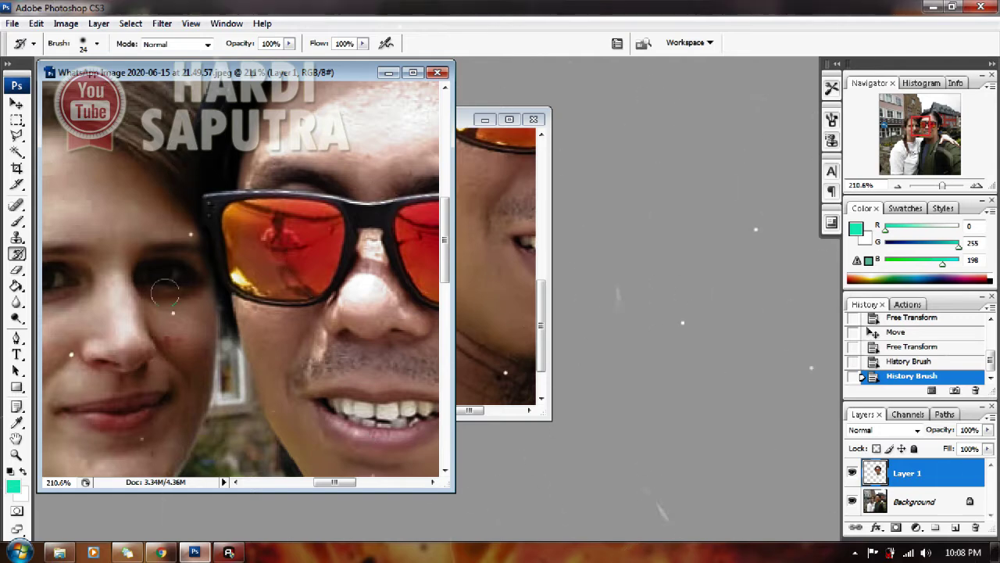
{"action": "left_click_drag", "start_coordinate": [177, 270], "coordinate": [174, 295]}
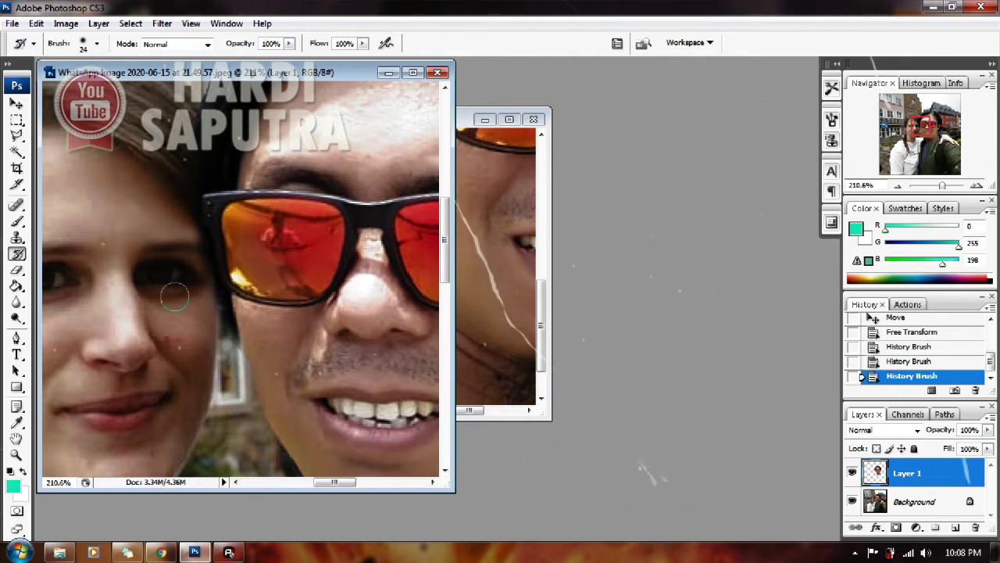
{"action": "scroll", "coordinate": [196, 281], "scroll_direction": "up", "scroll_amount": 1}
{"action": "scroll", "coordinate": [199, 297], "scroll_direction": "up", "scroll_amount": 3}
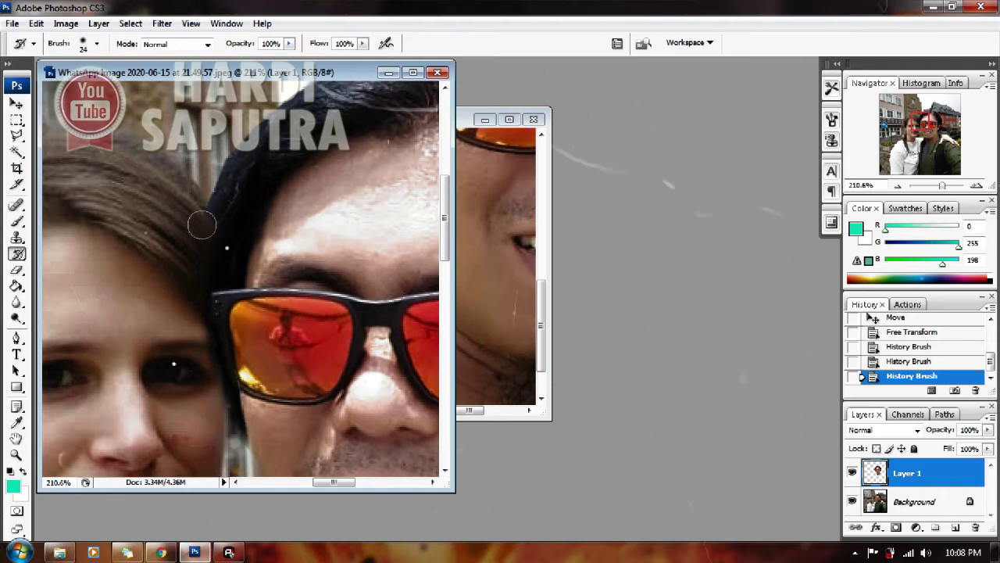
{"action": "left_click_drag", "start_coordinate": [211, 178], "coordinate": [211, 186]}
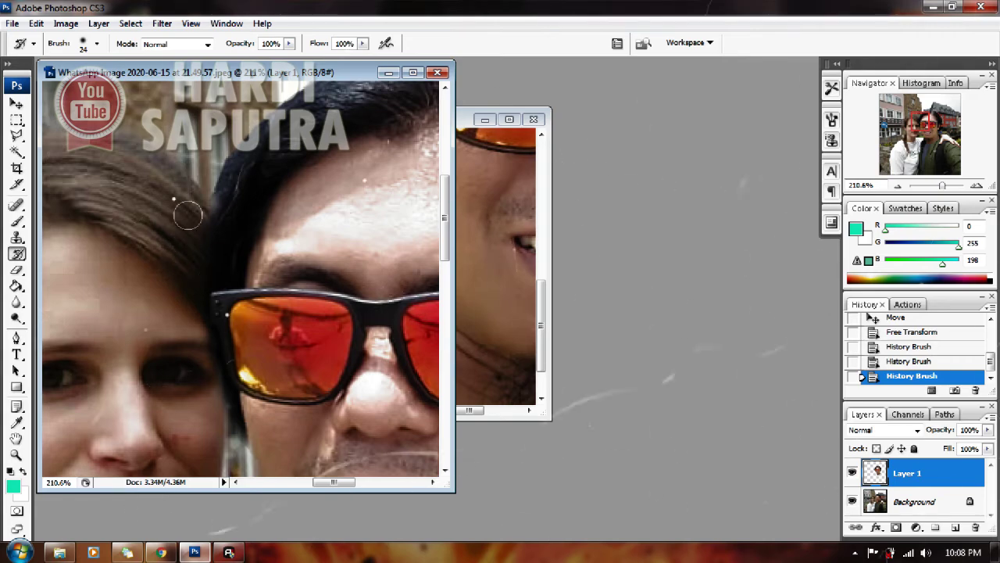
Step: Step back to an earlier history state and restore the woman's hair beside the man's head
{"action": "key", "text": "ctrl+0"}
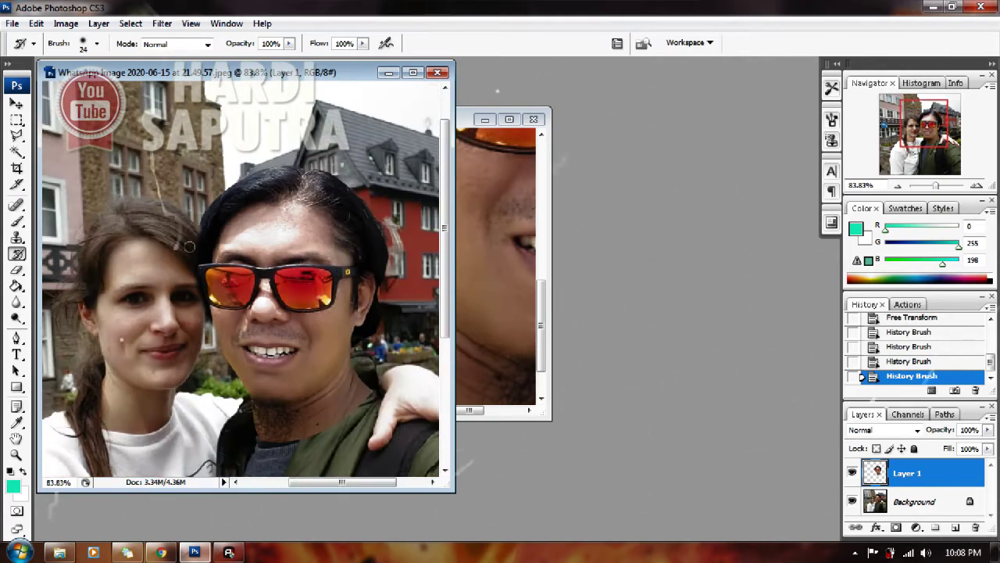
{"action": "scroll", "coordinate": [200, 222], "scroll_direction": "up", "scroll_amount": 2}
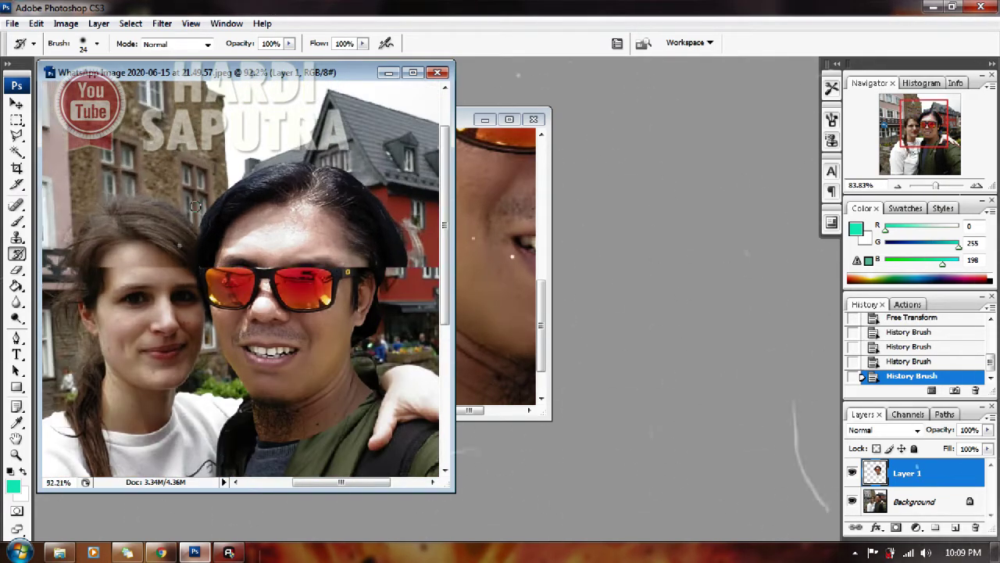
{"action": "scroll", "coordinate": [200, 222], "scroll_direction": "up", "scroll_amount": 1}
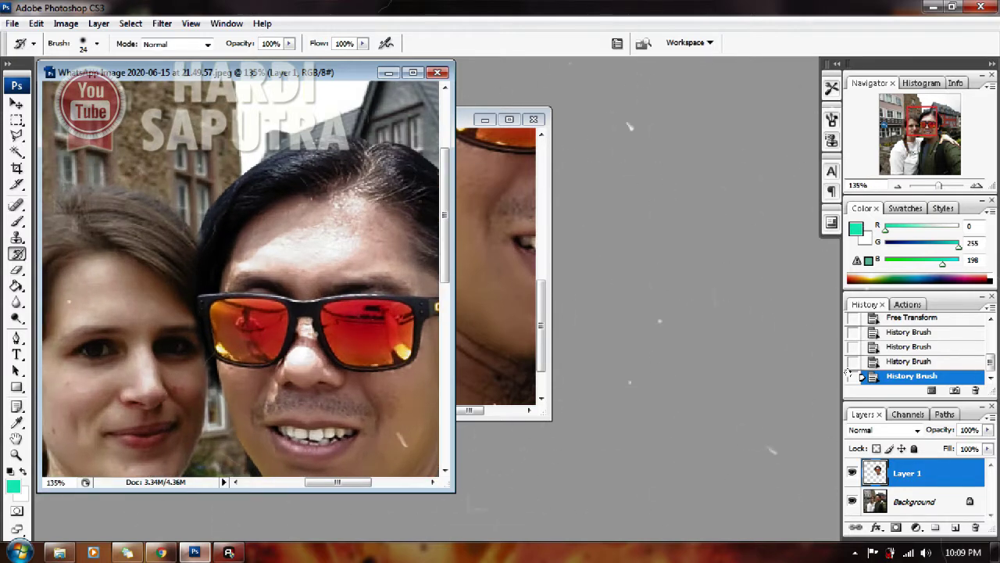
{"action": "left_click", "coordinate": [895, 349]}
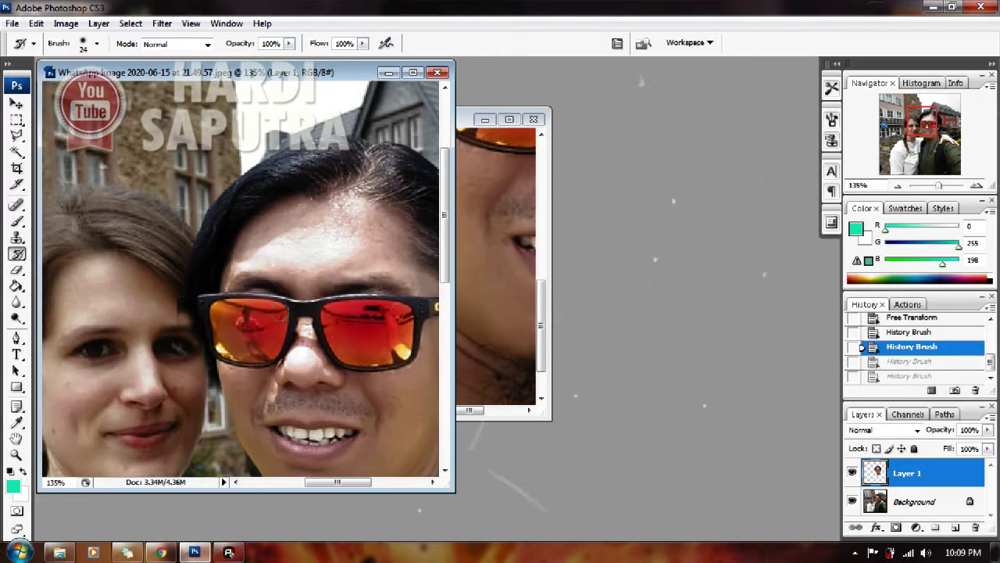
{"action": "scroll", "coordinate": [151, 292], "scroll_direction": "up", "scroll_amount": 3}
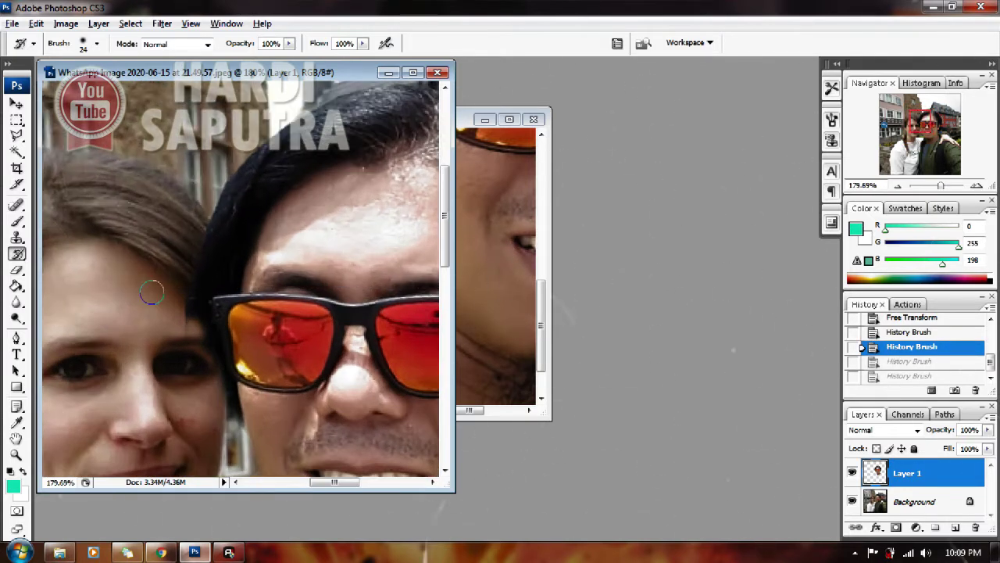
{"action": "left_click", "coordinate": [184, 231]}
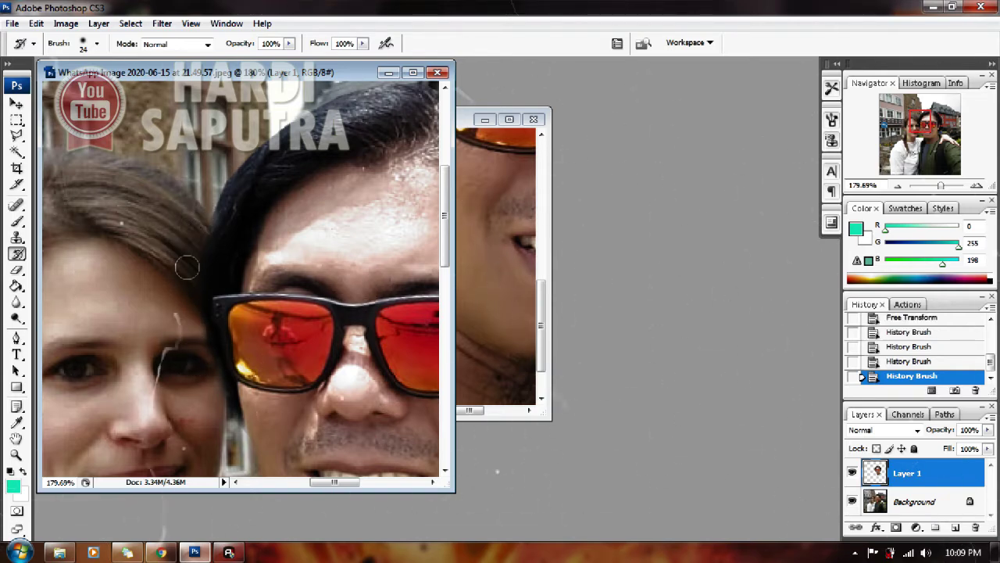
{"action": "scroll", "coordinate": [191, 239], "scroll_direction": "up", "scroll_amount": 4}
Step: Repaint the original building background along the top of the pasted hair edge
{"action": "scroll", "coordinate": [195, 227], "scroll_direction": "up", "scroll_amount": 5}
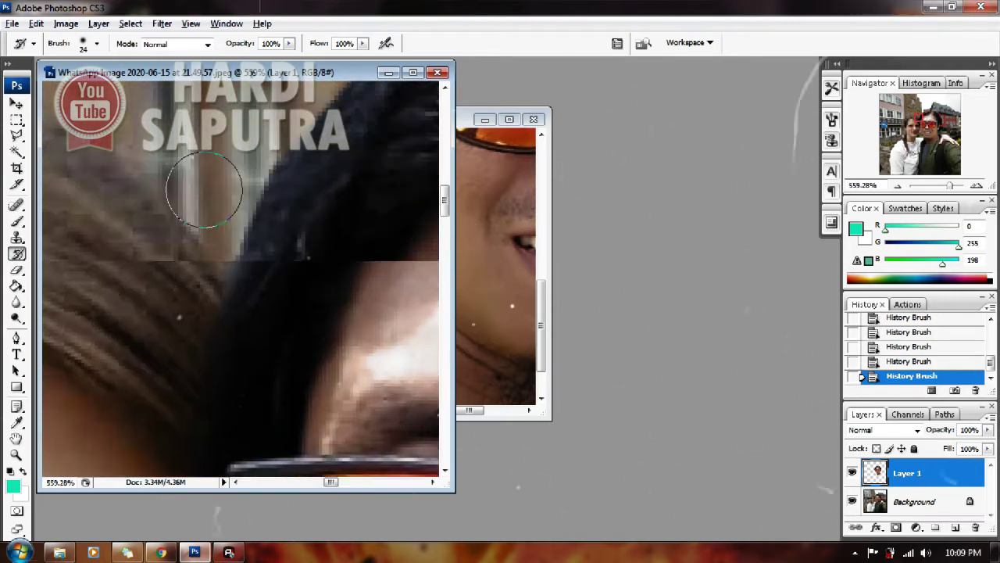
{"action": "scroll", "coordinate": [201, 215], "scroll_direction": "up", "scroll_amount": 3}
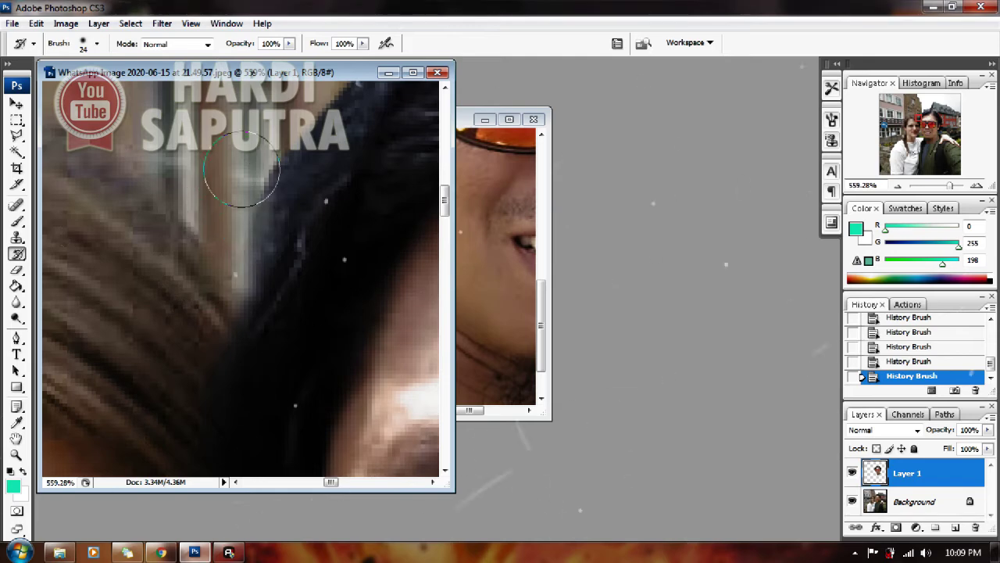
{"action": "mouse_move", "coordinate": [291, 169]}
{"action": "left_mouse_down"}
{"action": "mouse_move", "coordinate": [245, 313]}
{"action": "mouse_move", "coordinate": [219, 358]}
{"action": "left_mouse_up"}
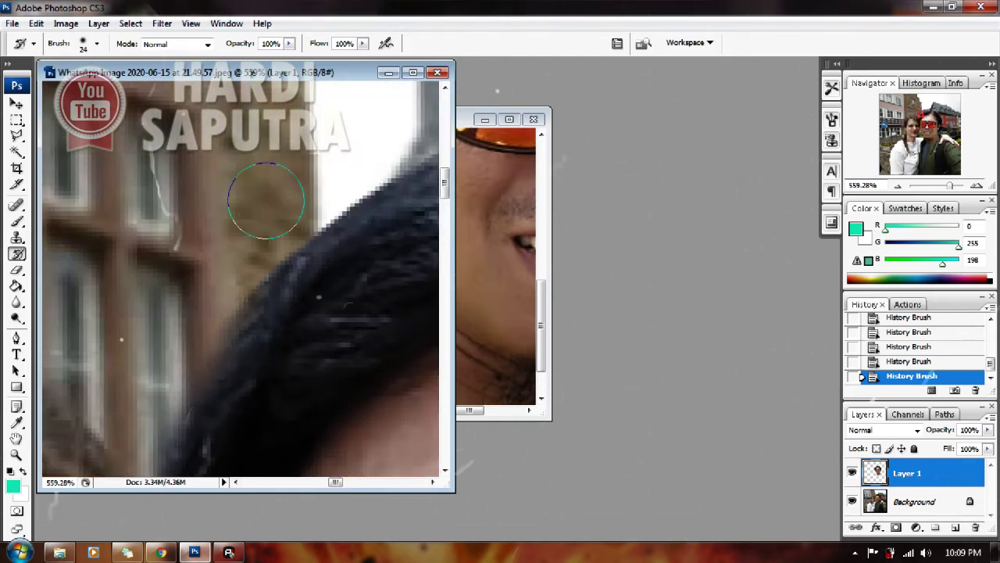
{"action": "left_click_drag", "start_coordinate": [212, 286], "coordinate": [240, 246]}
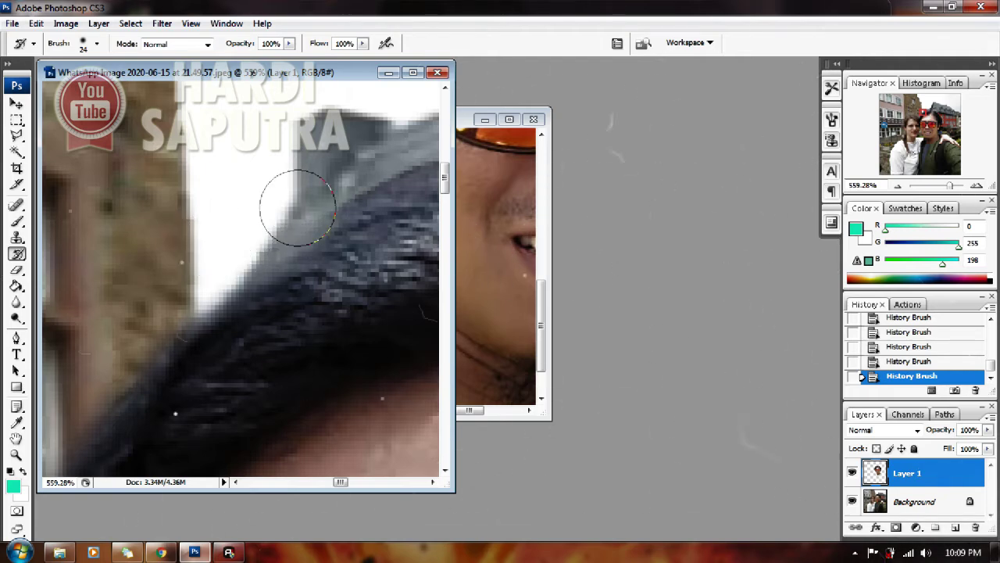
{"action": "mouse_move", "coordinate": [297, 207]}
{"action": "left_mouse_down"}
{"action": "mouse_move", "coordinate": [150, 256]}
{"action": "mouse_move", "coordinate": [160, 212]}
{"action": "mouse_move", "coordinate": [317, 167]}
{"action": "mouse_move", "coordinate": [107, 239]}
{"action": "left_mouse_up"}
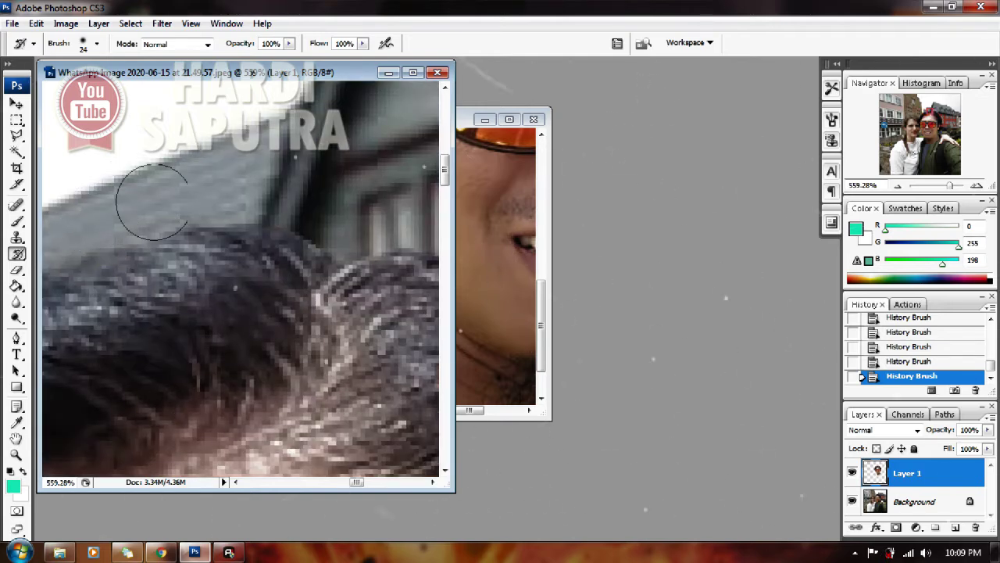
{"action": "mouse_move", "coordinate": [151, 202]}
{"action": "left_mouse_down"}
{"action": "mouse_move", "coordinate": [257, 196]}
{"action": "mouse_move", "coordinate": [318, 212]}
{"action": "mouse_move", "coordinate": [199, 196]}
{"action": "left_mouse_up"}
{"action": "left_click_drag", "start_coordinate": [309, 236], "coordinate": [192, 243]}
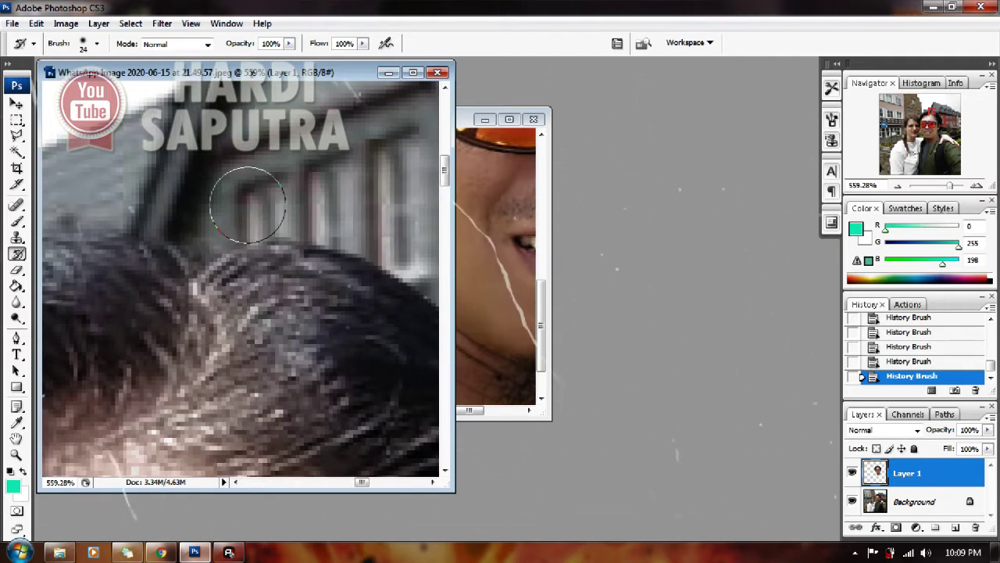
{"action": "left_click_drag", "start_coordinate": [365, 239], "coordinate": [283, 207]}
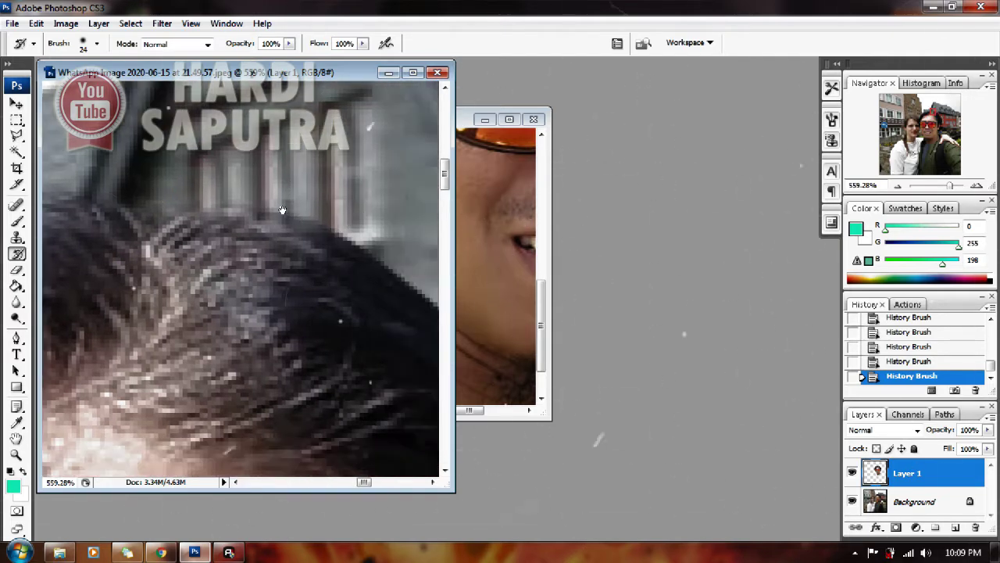
Step: Restore the smooth background beside and below the hair edge
{"action": "mouse_move", "coordinate": [234, 148]}
{"action": "left_mouse_down"}
{"action": "mouse_move", "coordinate": [344, 222]}
{"action": "mouse_move", "coordinate": [264, 154]}
{"action": "left_mouse_up"}
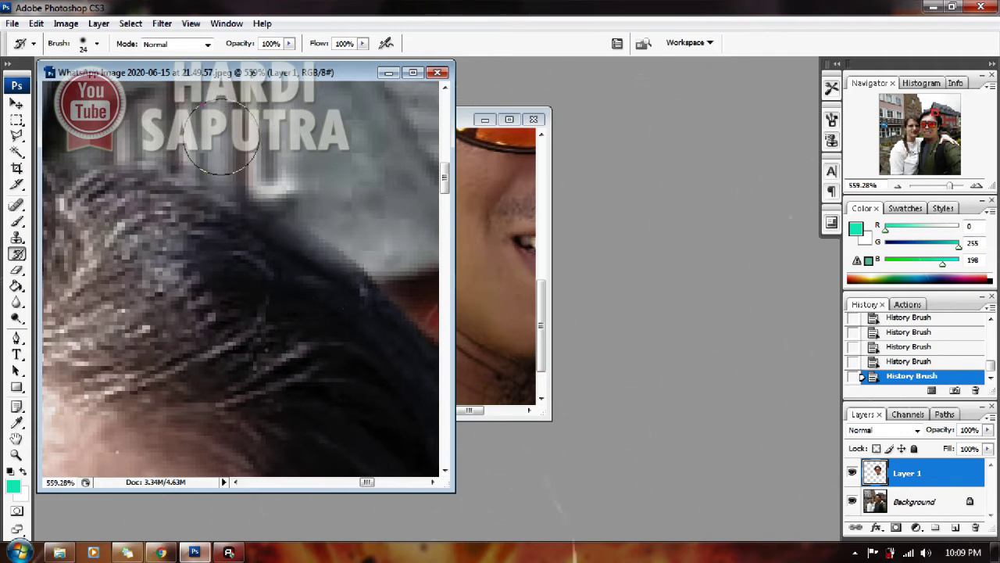
{"action": "left_click_drag", "start_coordinate": [353, 286], "coordinate": [208, 208]}
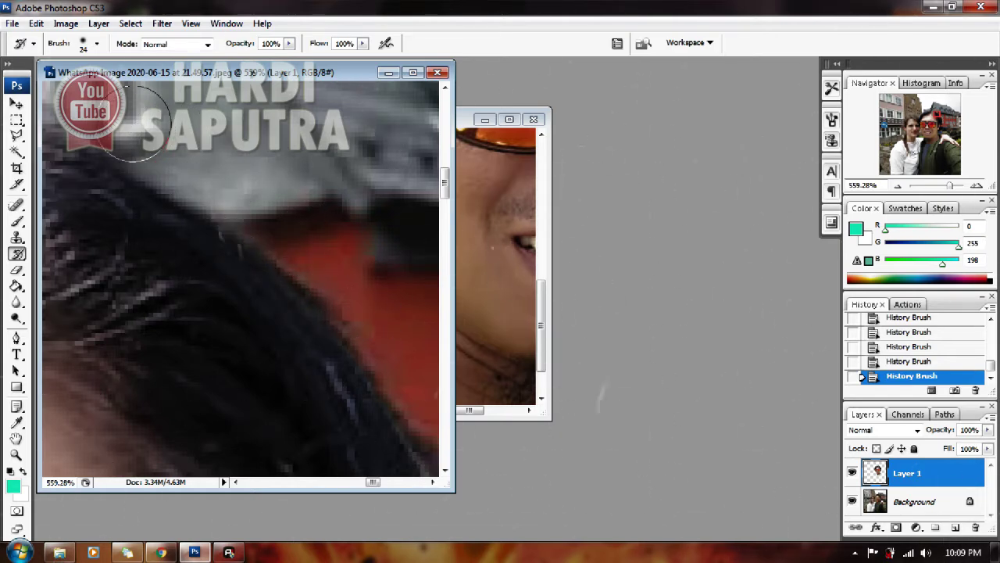
{"action": "left_click_drag", "start_coordinate": [328, 359], "coordinate": [263, 301]}
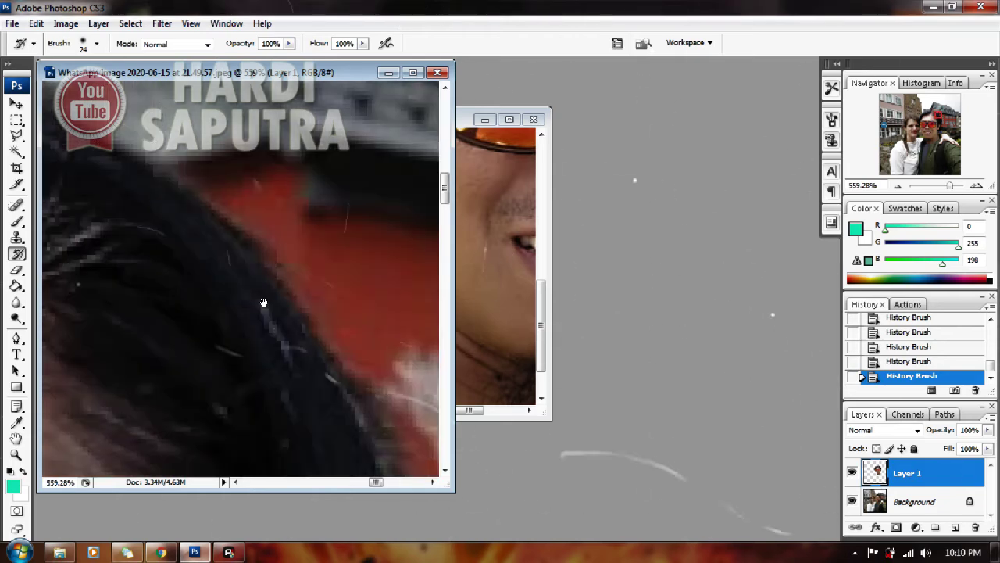
{"action": "left_click_drag", "start_coordinate": [367, 360], "coordinate": [313, 190]}
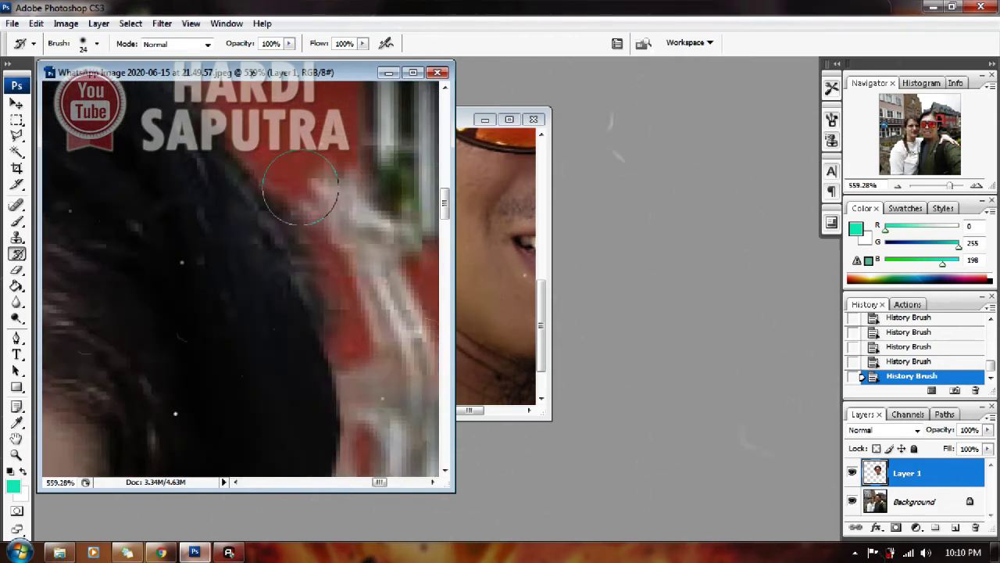
{"action": "left_click_drag", "start_coordinate": [331, 322], "coordinate": [346, 391]}
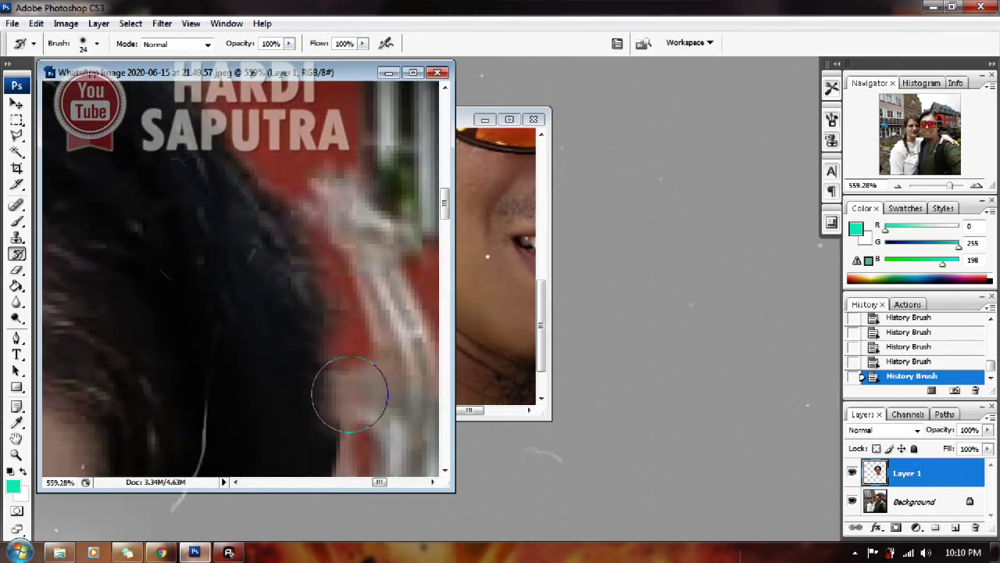
{"action": "left_click_drag", "start_coordinate": [328, 305], "coordinate": [334, 177]}
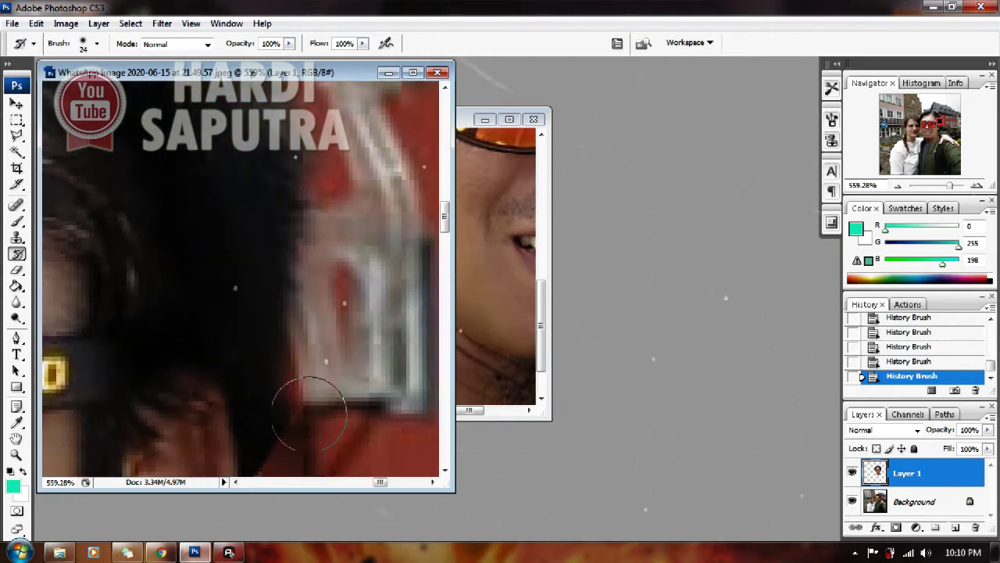
{"action": "scroll", "coordinate": [368, 306], "scroll_direction": "down", "scroll_amount": 1}
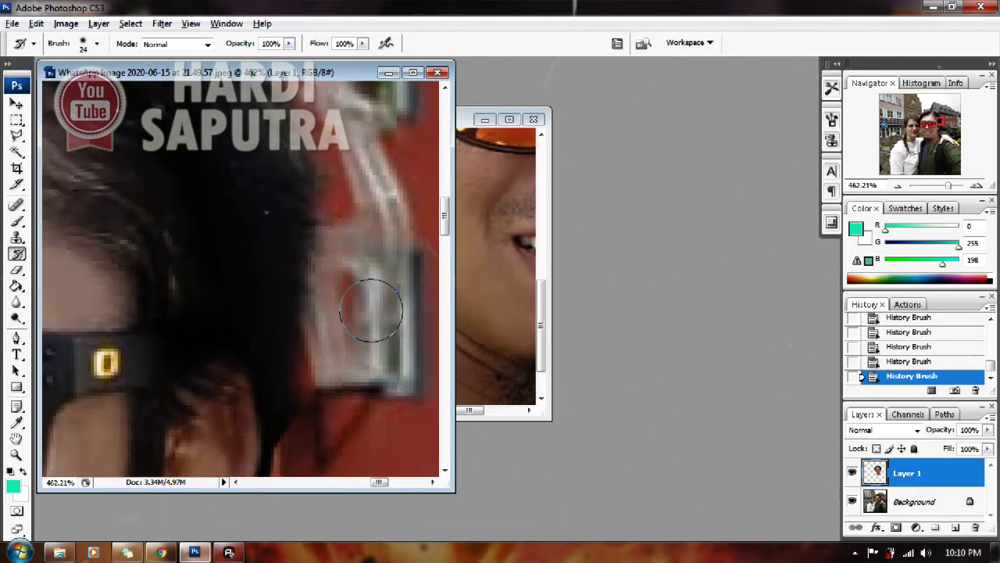
{"action": "scroll", "coordinate": [371, 311], "scroll_direction": "down", "scroll_amount": 1}
{"action": "key", "text": "alt+space"}
{"action": "scroll", "coordinate": [298, 283], "scroll_direction": "down", "scroll_amount": 3}
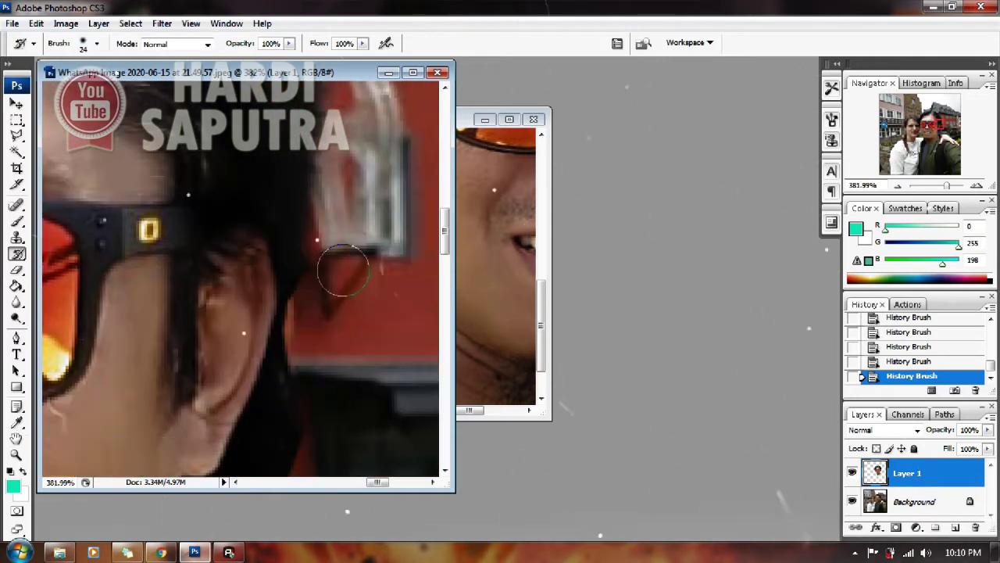
Step: Set a smaller History Brush size for working on the neck edge
{"action": "scroll", "coordinate": [307, 305], "scroll_direction": "up", "scroll_amount": 1}
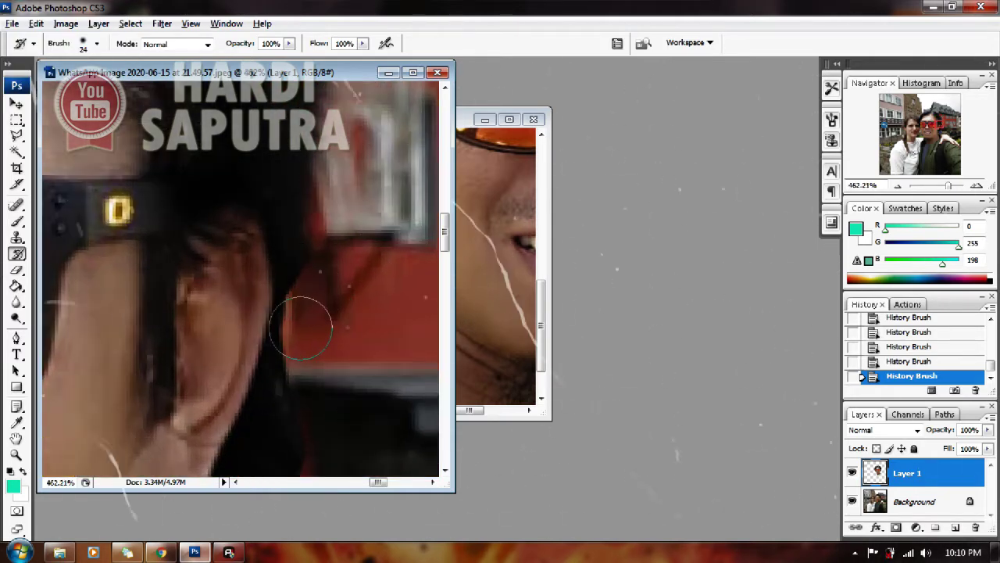
{"action": "right_click", "coordinate": [353, 291]}
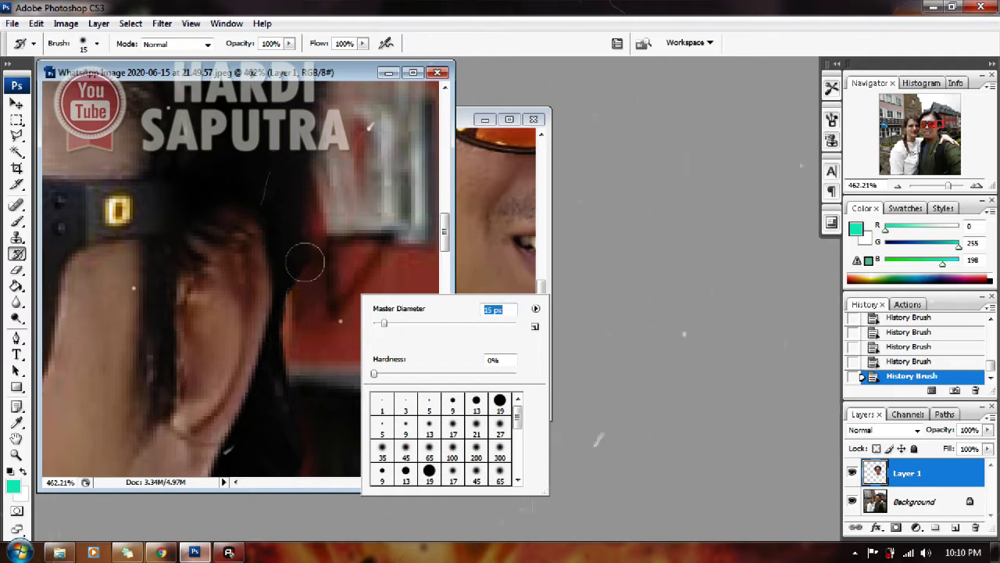
{"action": "key", "text": "Return"}
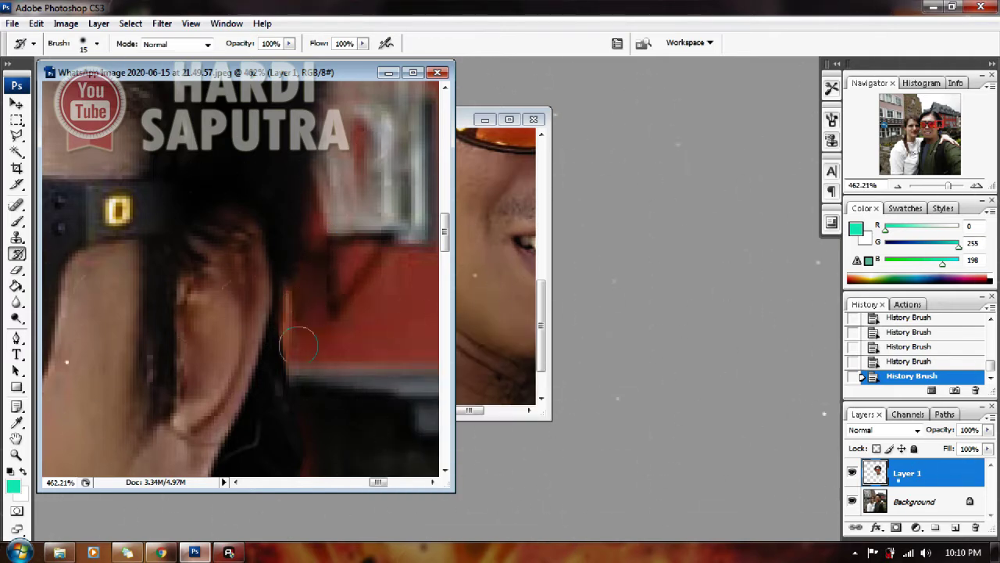
{"action": "scroll", "coordinate": [316, 375], "scroll_direction": "down", "scroll_amount": 3}
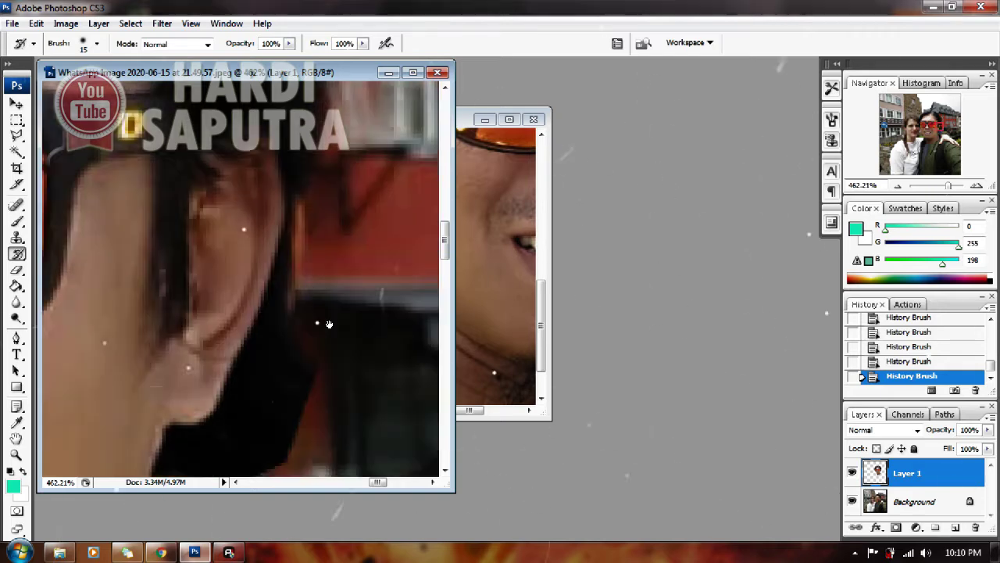
{"action": "scroll", "coordinate": [336, 273], "scroll_direction": "down", "scroll_amount": 2}
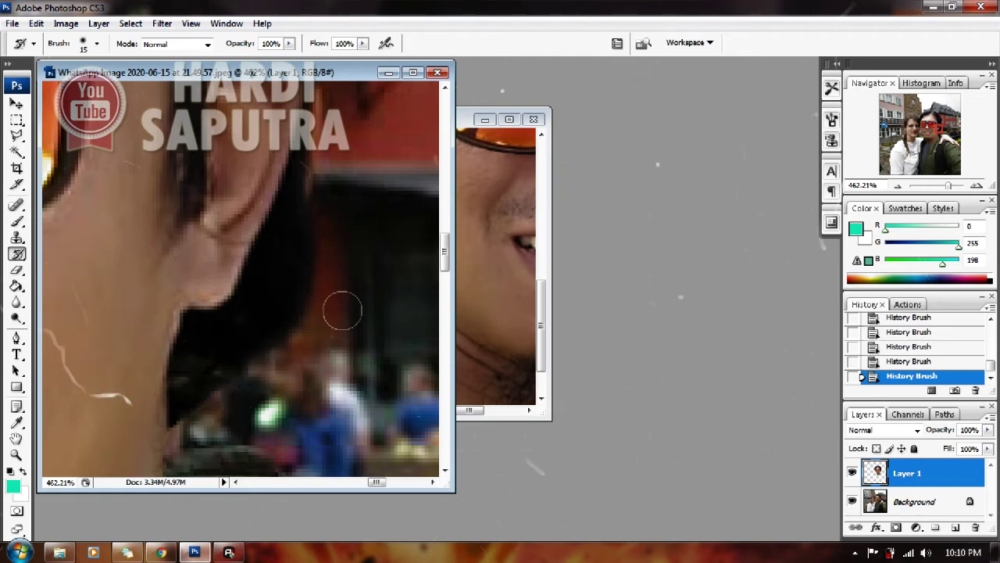
{"action": "left_click_drag", "start_coordinate": [342, 311], "coordinate": [401, 179]}
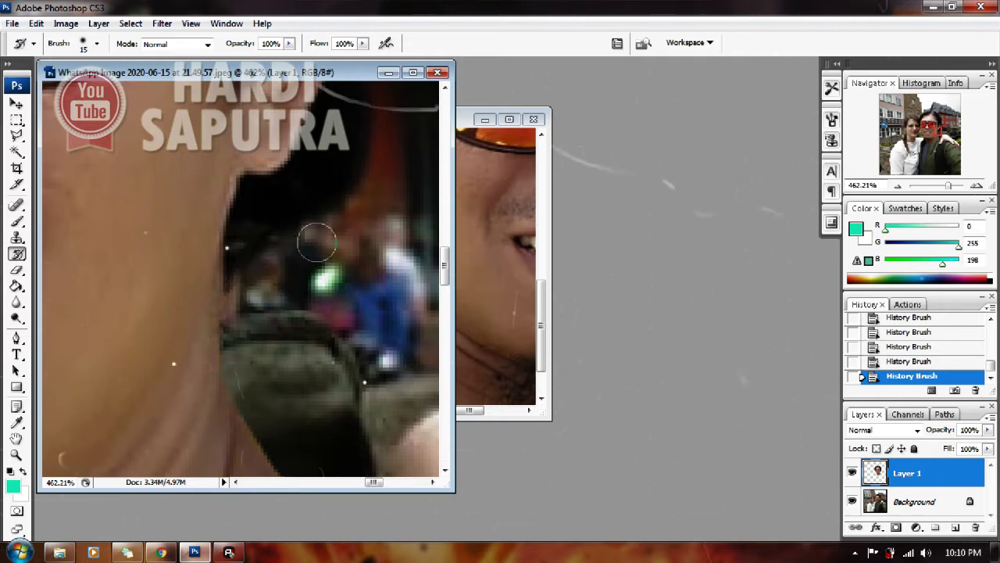
{"action": "scroll", "coordinate": [316, 244], "scroll_direction": "down", "scroll_amount": 3}
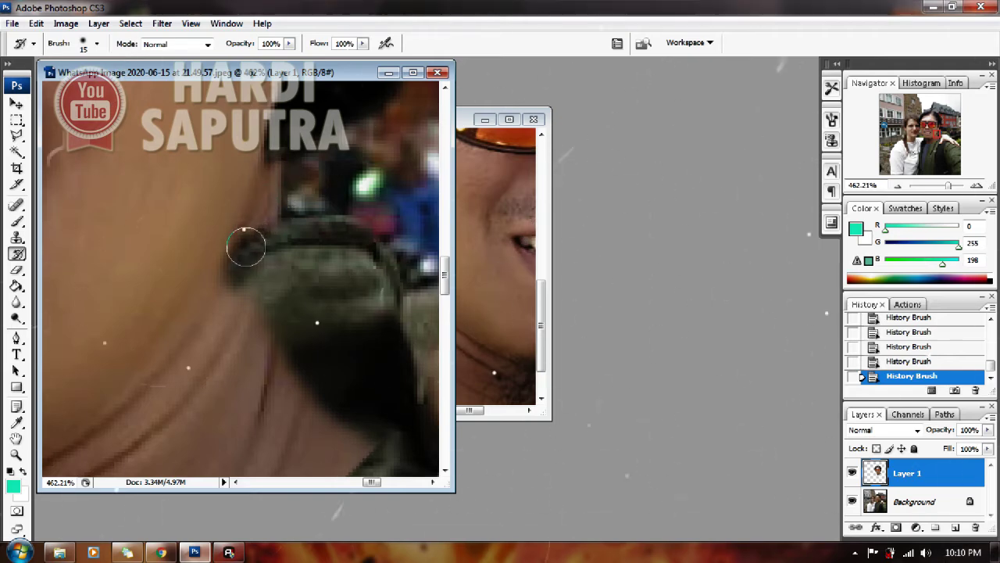
Step: Paint the darker jacket tone back along the neck edge over the skin
{"action": "left_click_drag", "start_coordinate": [245, 247], "coordinate": [286, 262]}
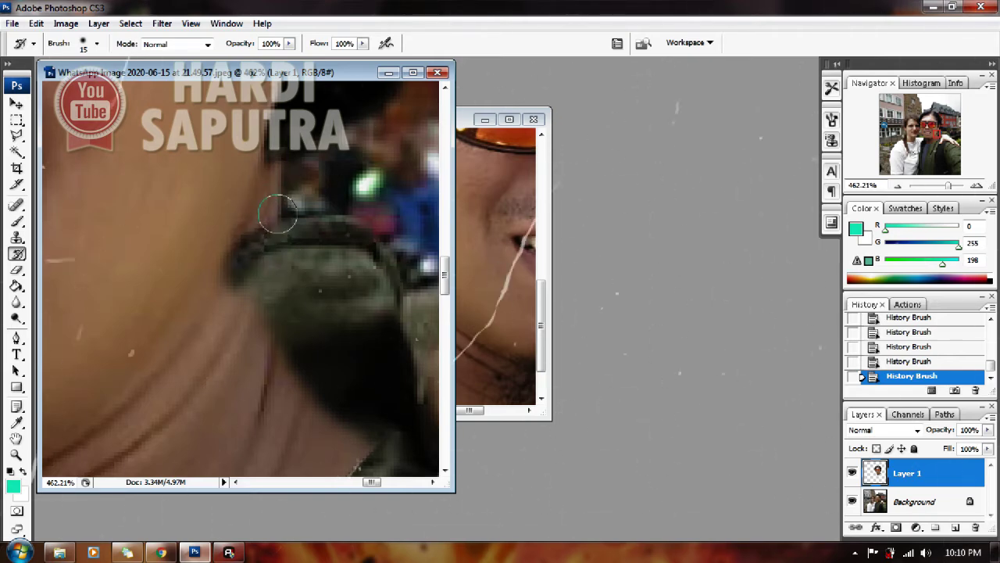
{"action": "left_click_drag", "start_coordinate": [231, 232], "coordinate": [161, 248]}
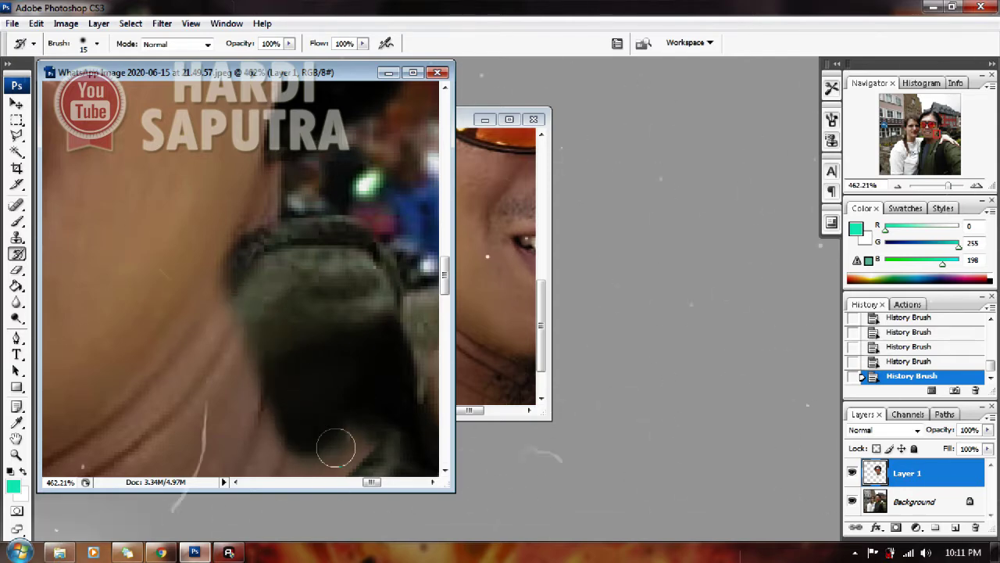
{"action": "left_click_drag", "start_coordinate": [352, 436], "coordinate": [385, 282]}
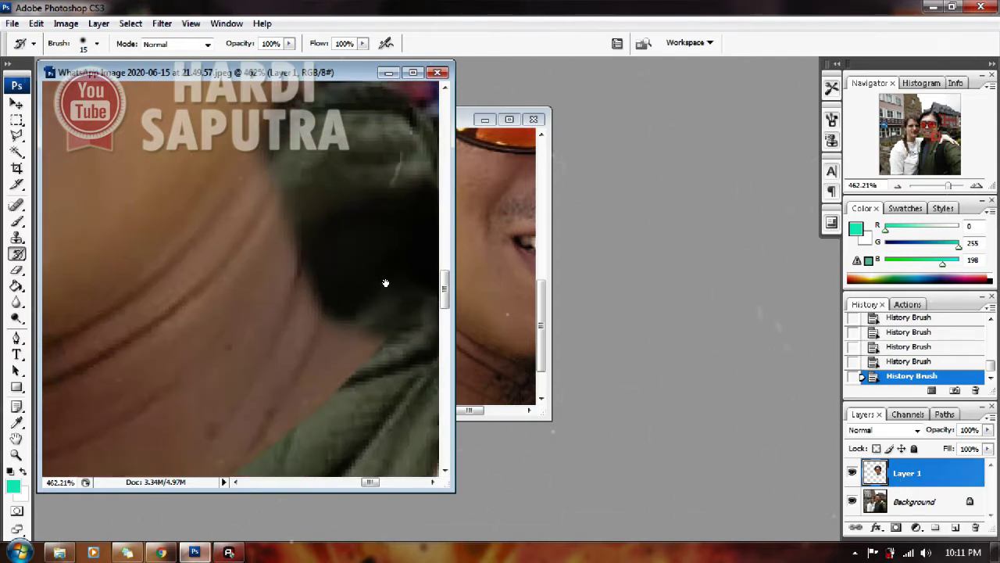
{"action": "mouse_move", "coordinate": [289, 175]}
{"action": "left_mouse_down"}
{"action": "mouse_move", "coordinate": [317, 268]}
{"action": "mouse_move", "coordinate": [329, 368]}
{"action": "mouse_move", "coordinate": [380, 297]}
{"action": "left_mouse_up"}
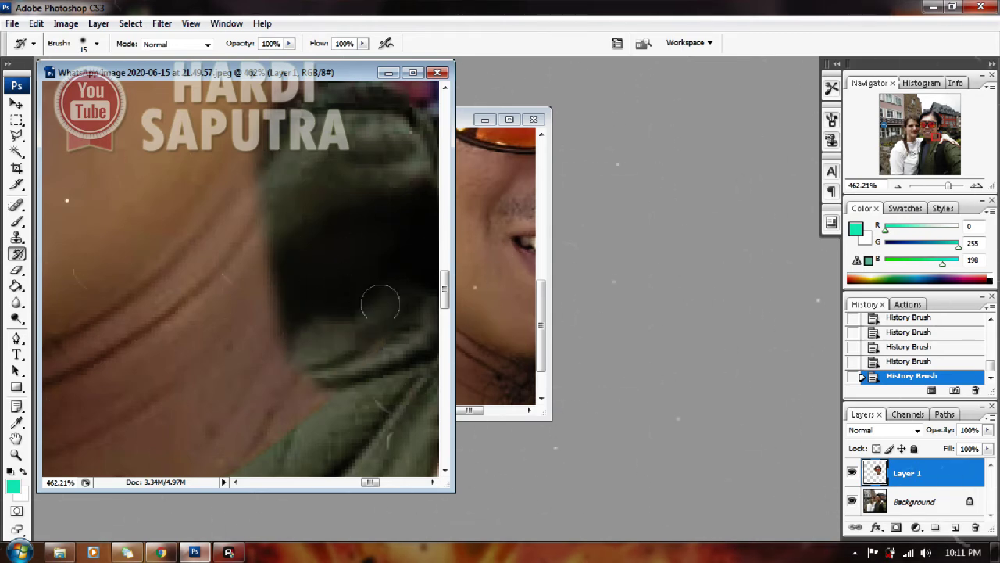
{"action": "mouse_move", "coordinate": [262, 182]}
{"action": "left_mouse_down"}
{"action": "mouse_move", "coordinate": [265, 313]}
{"action": "mouse_move", "coordinate": [297, 402]}
{"action": "left_mouse_up"}
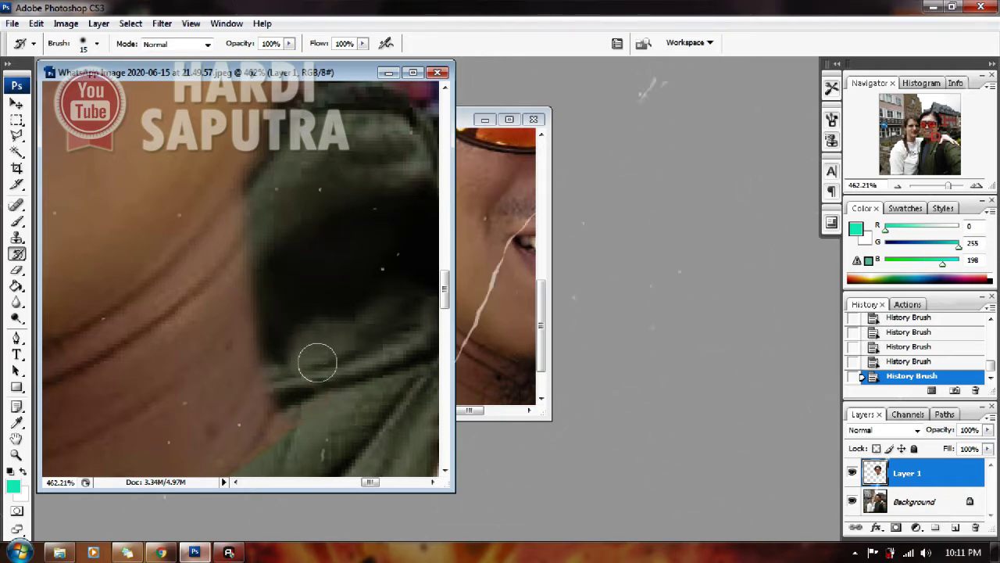
{"action": "left_click_drag", "start_coordinate": [239, 190], "coordinate": [236, 359]}
{"action": "mouse_move", "coordinate": [211, 246]}
{"action": "left_mouse_down"}
{"action": "mouse_move", "coordinate": [208, 232]}
{"action": "mouse_move", "coordinate": [201, 402]}
{"action": "left_mouse_up"}
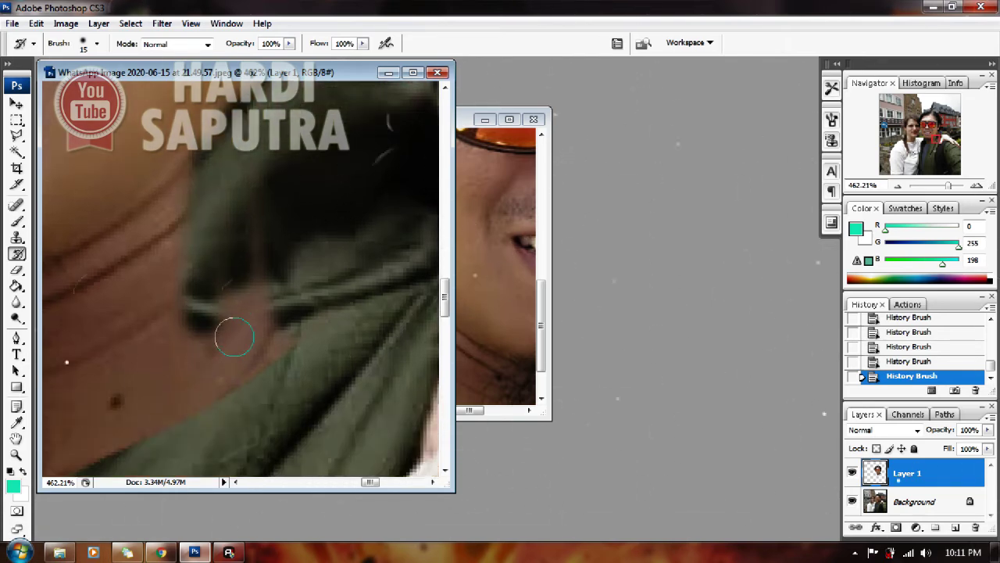
Step: Zoom in and restore the dark collar edge along the neck
{"action": "scroll", "coordinate": [179, 232], "scroll_direction": "down", "scroll_amount": 3}
{"action": "scroll", "coordinate": [179, 232], "scroll_direction": "down", "scroll_amount": 1}
{"action": "scroll", "coordinate": [183, 231], "scroll_direction": "down", "scroll_amount": 1}
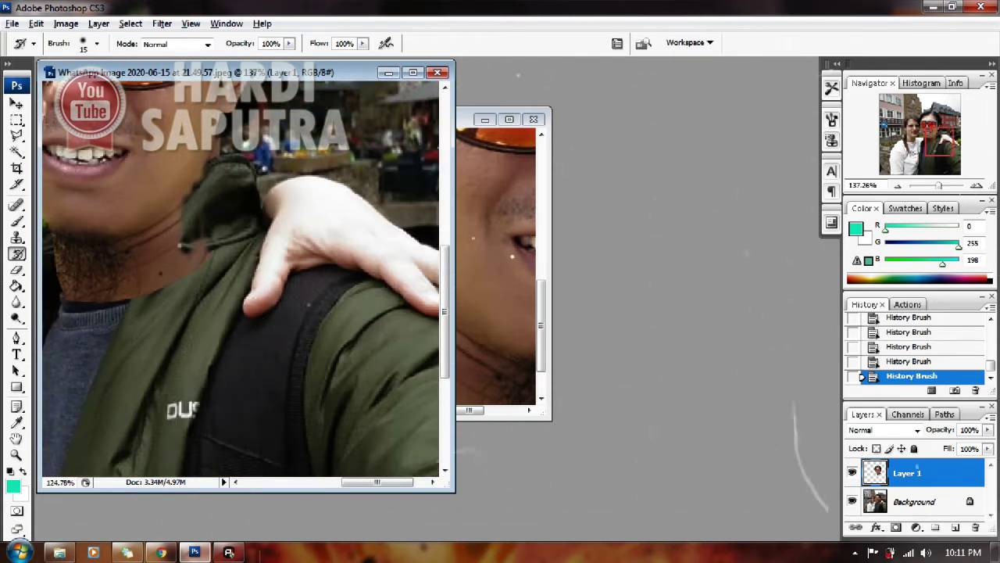
{"action": "scroll", "coordinate": [188, 229], "scroll_direction": "down", "scroll_amount": 1}
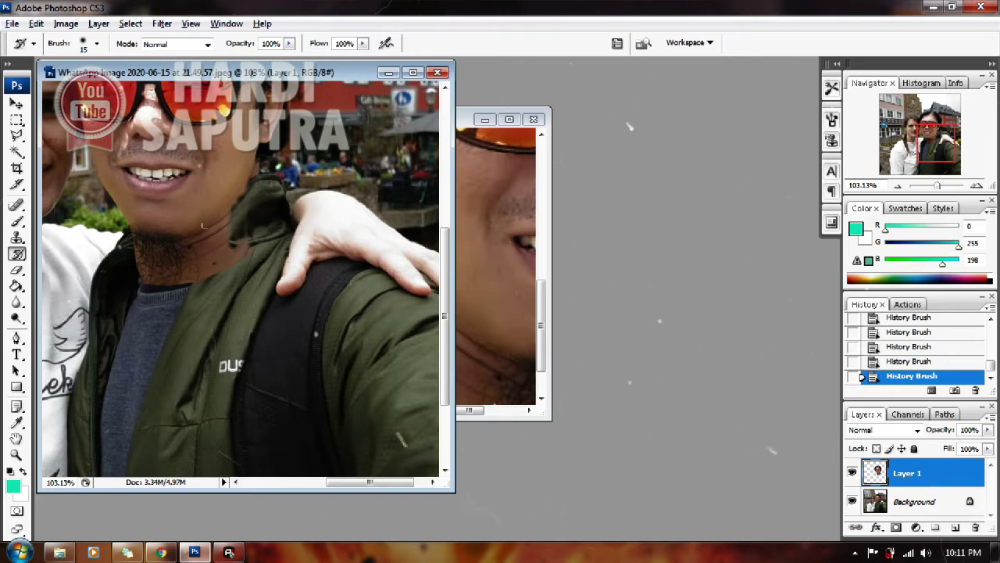
{"action": "scroll", "coordinate": [234, 205], "scroll_direction": "up", "scroll_amount": 2}
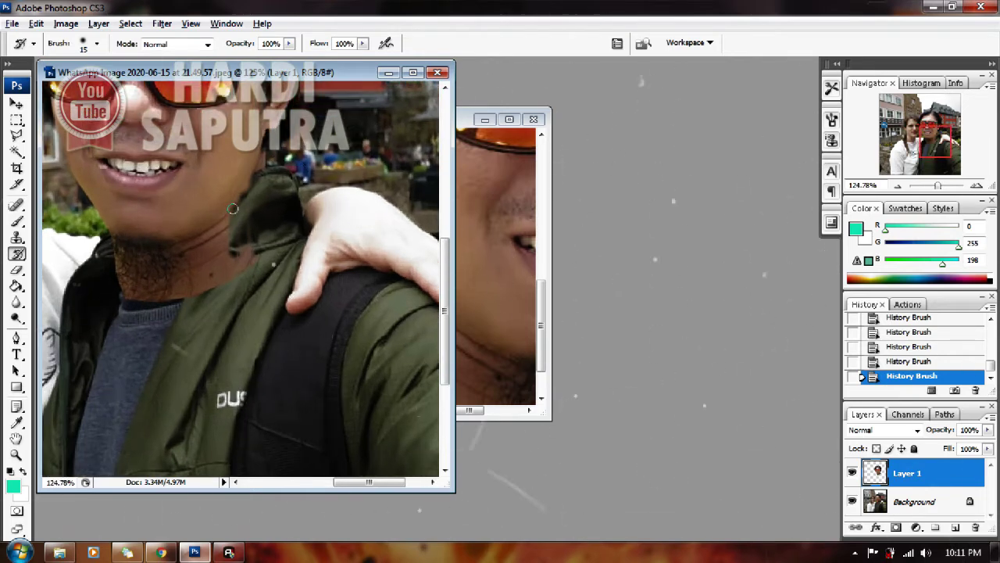
{"action": "scroll", "coordinate": [242, 196], "scroll_direction": "up", "scroll_amount": 1}
{"action": "scroll", "coordinate": [249, 190], "scroll_direction": "up", "scroll_amount": 1}
{"action": "scroll", "coordinate": [250, 187], "scroll_direction": "up", "scroll_amount": 1}
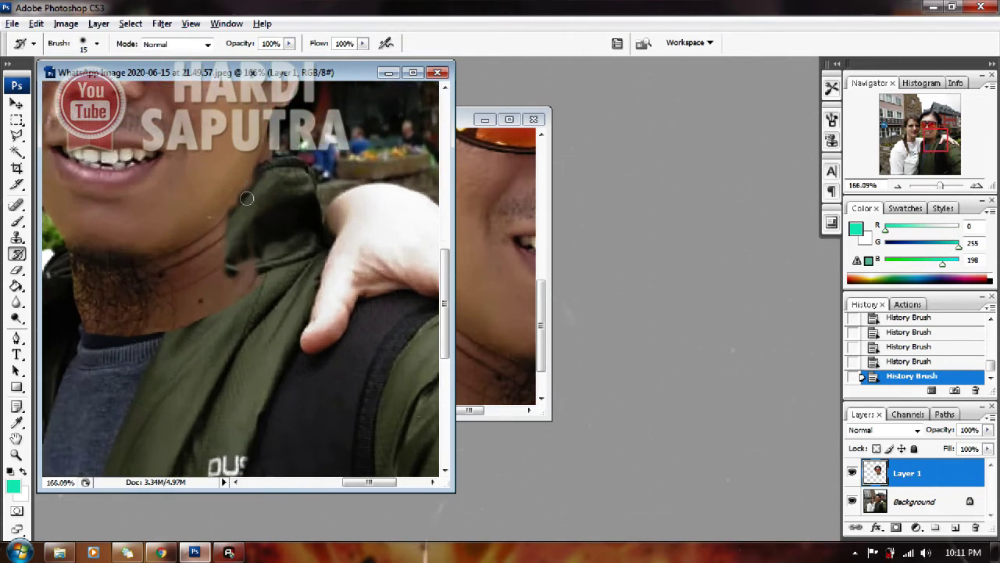
{"action": "scroll", "coordinate": [248, 194], "scroll_direction": "up", "scroll_amount": 1}
{"action": "scroll", "coordinate": [251, 187], "scroll_direction": "up", "scroll_amount": 1}
{"action": "scroll", "coordinate": [255, 182], "scroll_direction": "up", "scroll_amount": 1}
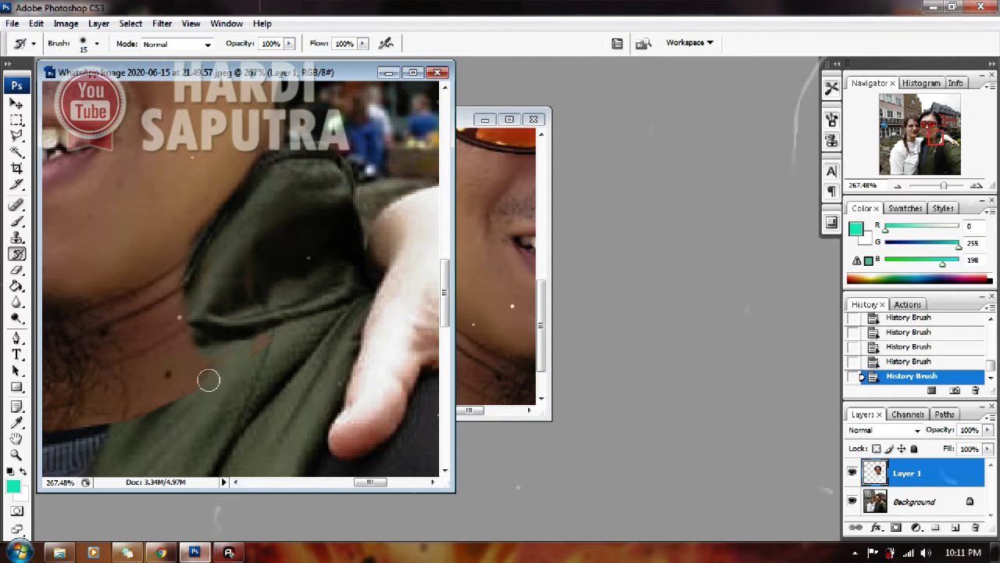
{"action": "scroll", "coordinate": [245, 195], "scroll_direction": "up", "scroll_amount": 2}
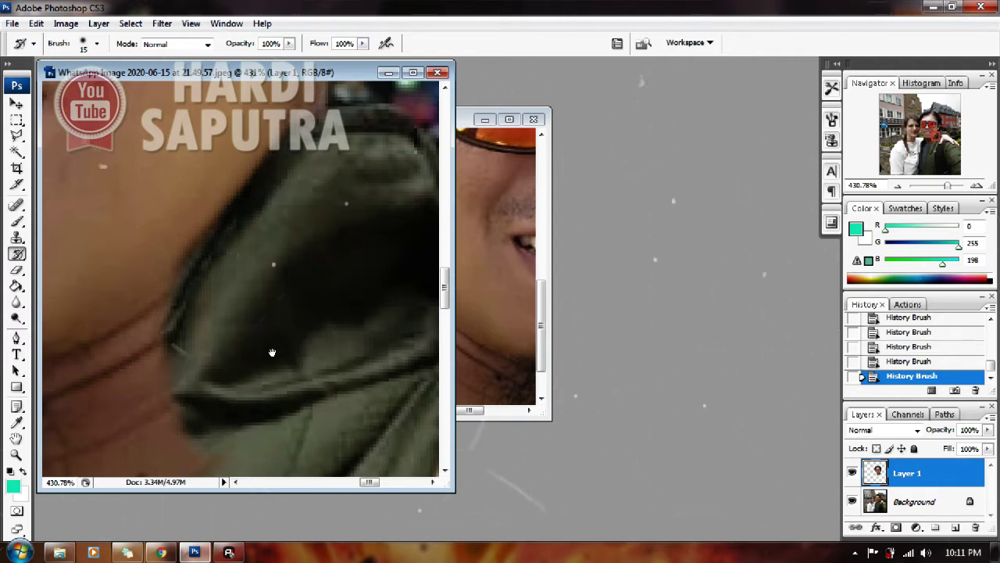
{"action": "left_click_drag", "start_coordinate": [275, 352], "coordinate": [369, 258]}
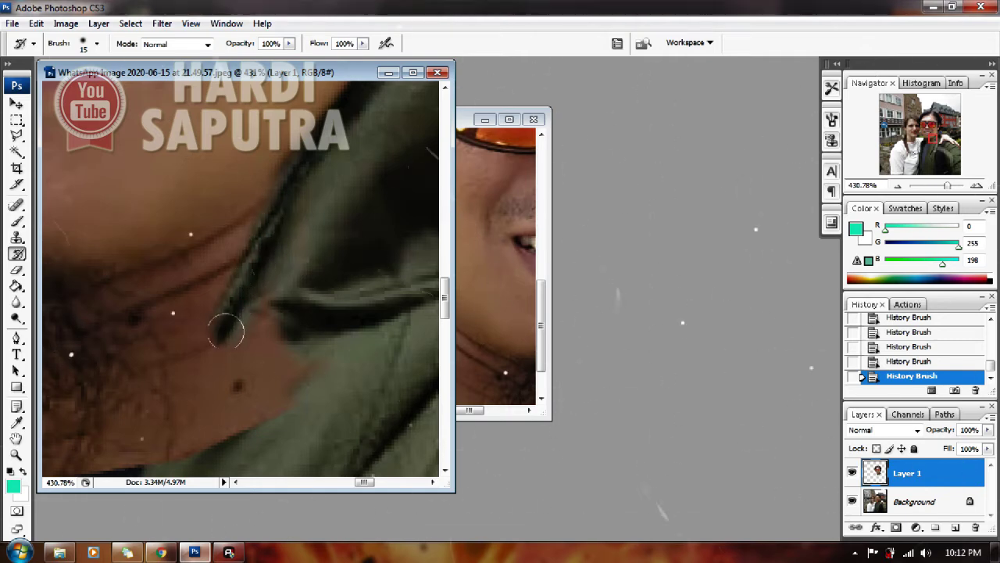
{"action": "left_click_drag", "start_coordinate": [255, 270], "coordinate": [205, 381]}
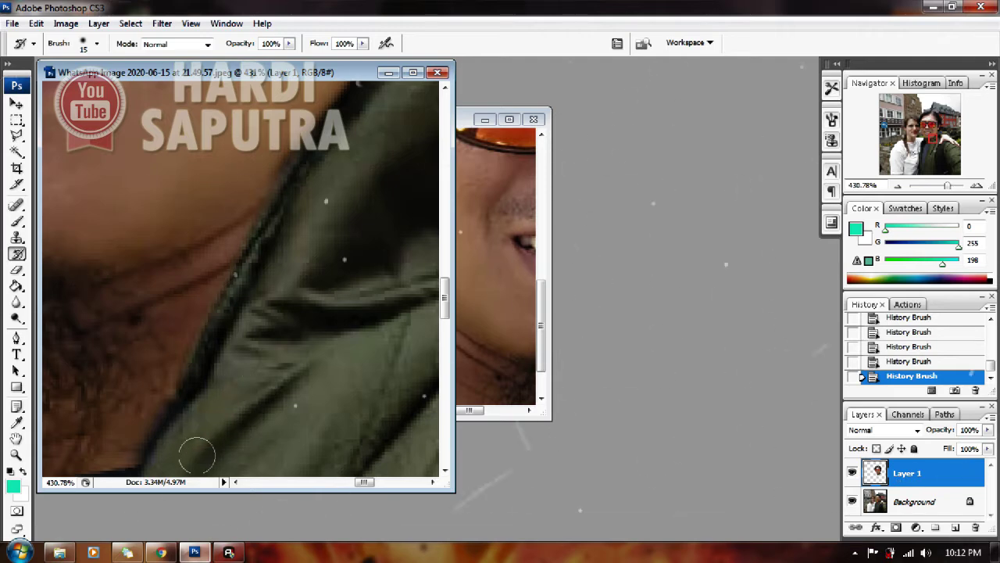
{"action": "mouse_move", "coordinate": [199, 435]}
{"action": "left_mouse_down"}
{"action": "mouse_move", "coordinate": [200, 320]}
{"action": "mouse_move", "coordinate": [227, 304]}
{"action": "mouse_move", "coordinate": [358, 331]}
{"action": "left_mouse_up"}
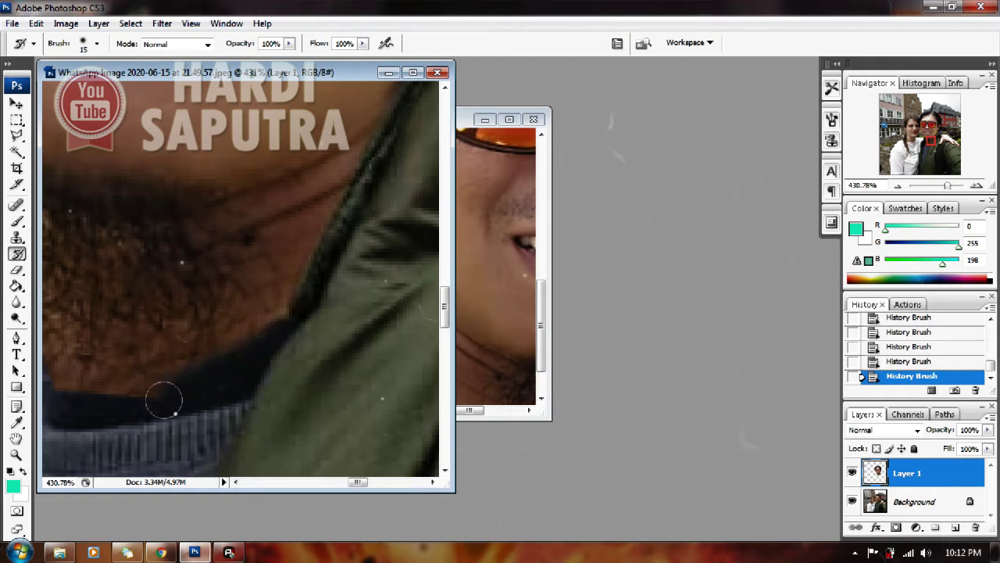
Step: Repaint the green foliage and dark jacket beside the pasted chin's left edge
{"action": "left_click_drag", "start_coordinate": [161, 397], "coordinate": [279, 382]}
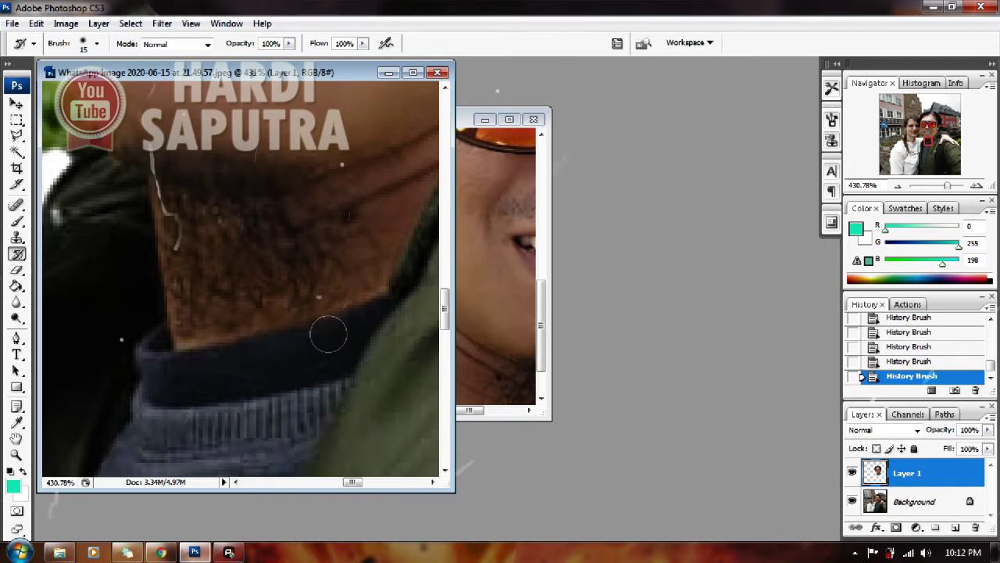
{"action": "left_click_drag", "start_coordinate": [363, 283], "coordinate": [283, 324]}
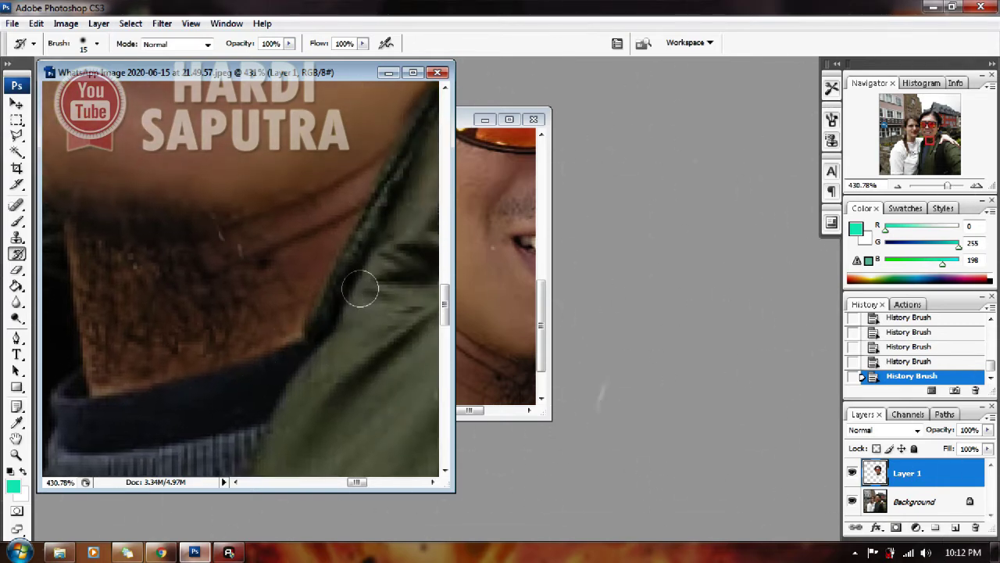
{"action": "left_click_drag", "start_coordinate": [360, 290], "coordinate": [245, 406]}
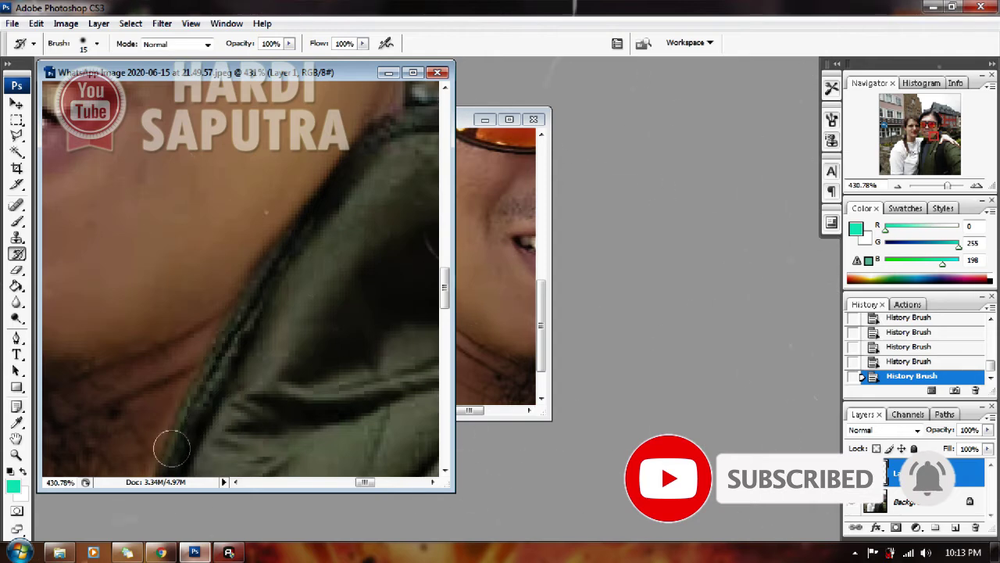
{"action": "left_click_drag", "start_coordinate": [331, 218], "coordinate": [190, 415]}
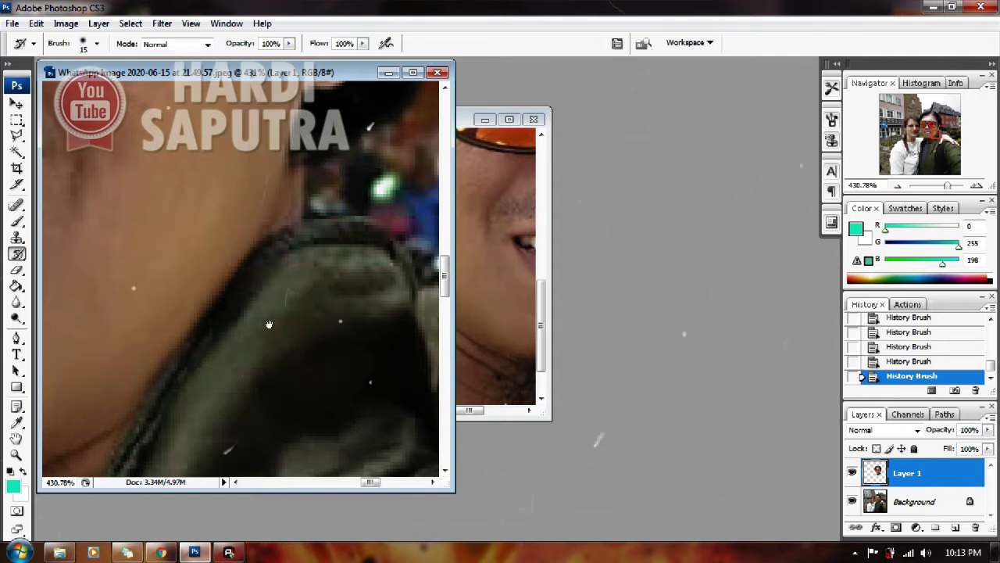
{"action": "left_click_drag", "start_coordinate": [173, 368], "coordinate": [195, 282]}
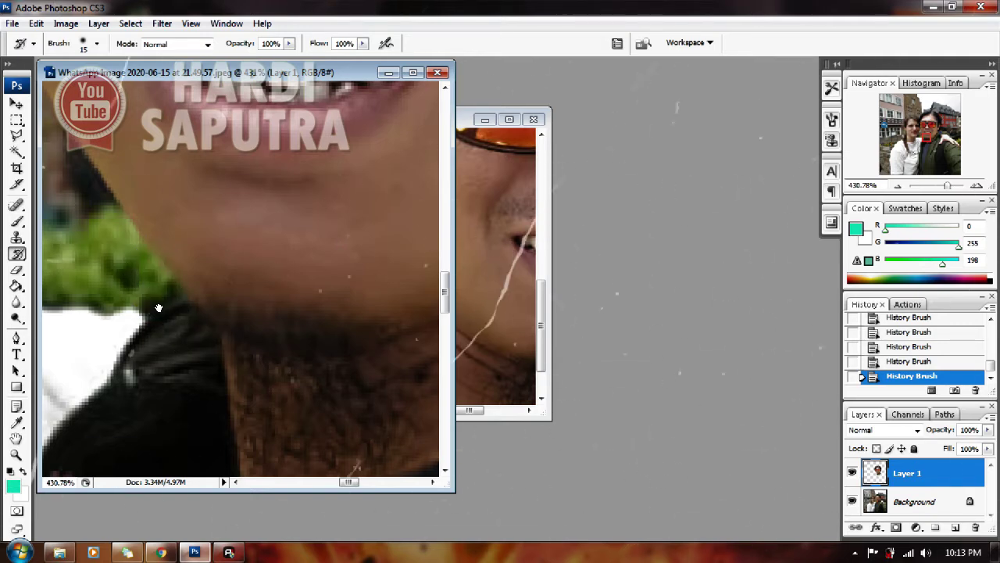
{"action": "left_click_drag", "start_coordinate": [158, 307], "coordinate": [183, 339]}
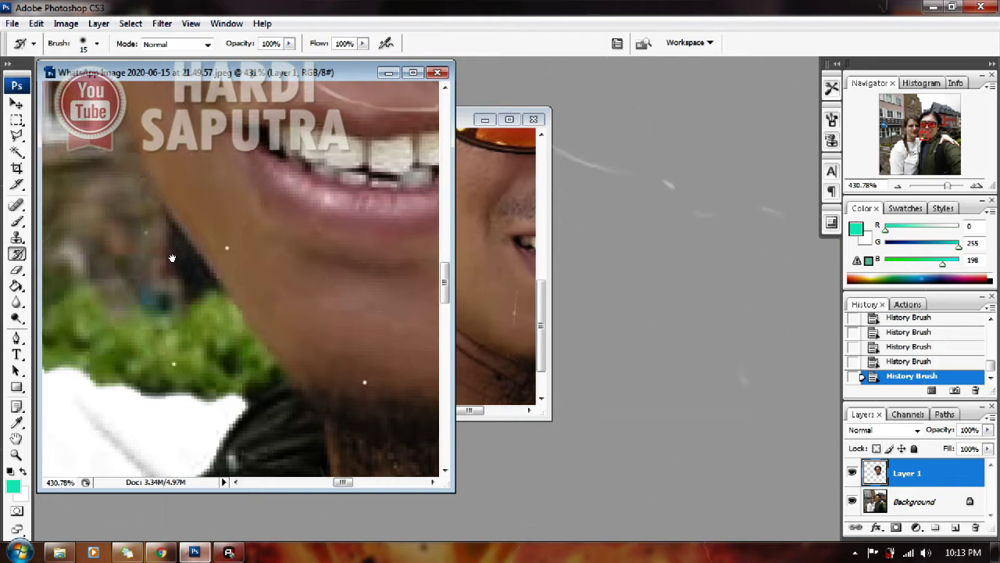
{"action": "scroll", "coordinate": [168, 316], "scroll_direction": "up", "scroll_amount": 3}
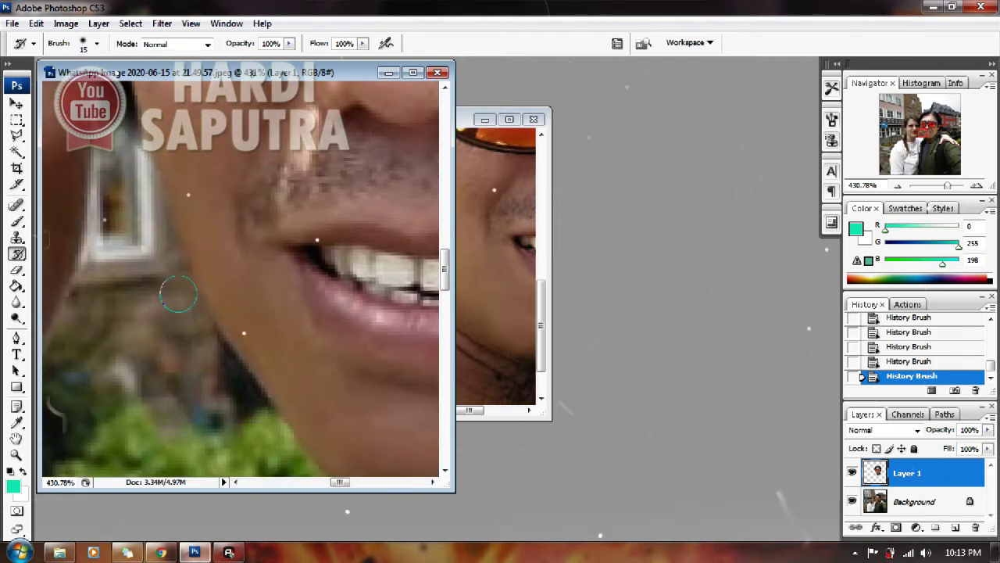
{"action": "scroll", "coordinate": [156, 263], "scroll_direction": "up", "scroll_amount": 1}
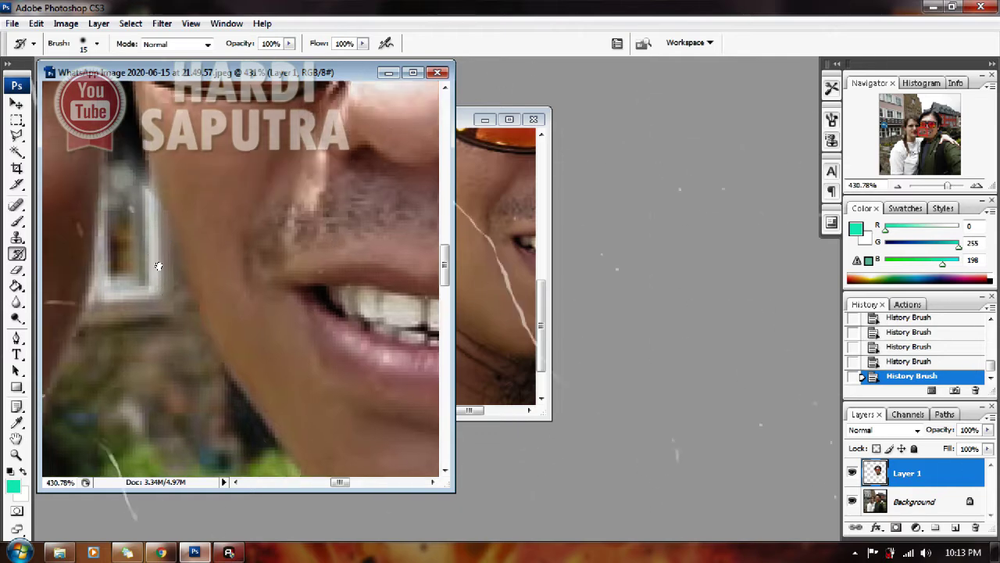
{"action": "scroll", "coordinate": [173, 316], "scroll_direction": "up", "scroll_amount": 2}
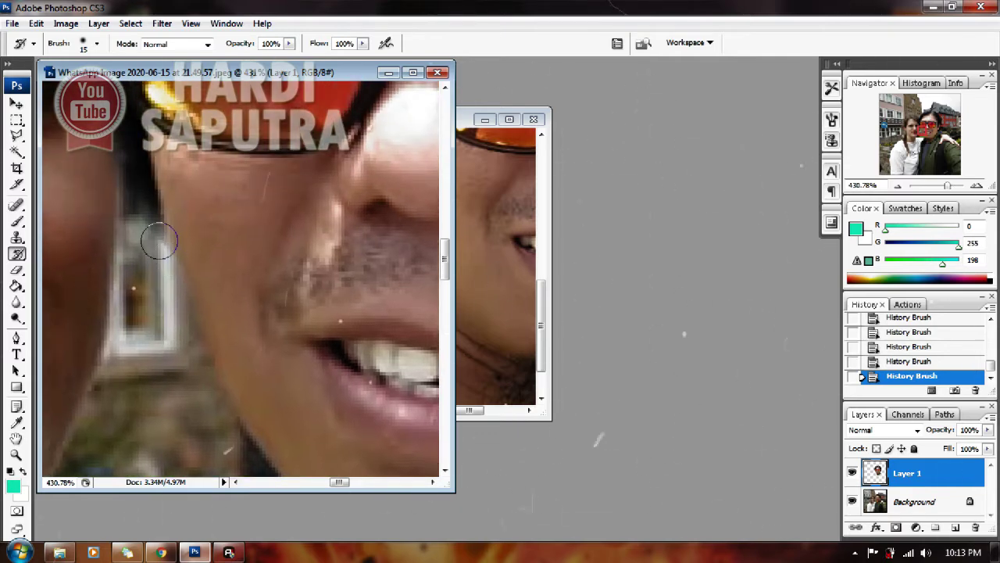
{"action": "scroll", "coordinate": [181, 356], "scroll_direction": "down", "scroll_amount": 3}
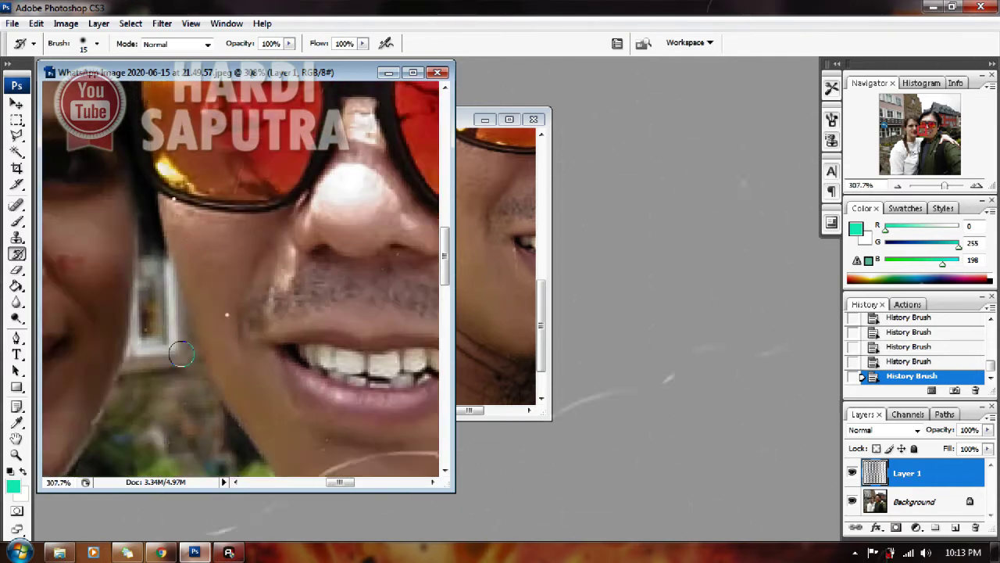
{"action": "scroll", "coordinate": [180, 356], "scroll_direction": "down", "scroll_amount": 1}
{"action": "scroll", "coordinate": [181, 356], "scroll_direction": "down", "scroll_amount": 1}
{"action": "scroll", "coordinate": [181, 353], "scroll_direction": "down", "scroll_amount": 1}
Step: Run Auto Levels, Auto Contrast and Auto Color on the pasted face layer
{"action": "scroll", "coordinate": [180, 354], "scroll_direction": "down", "scroll_amount": 1}
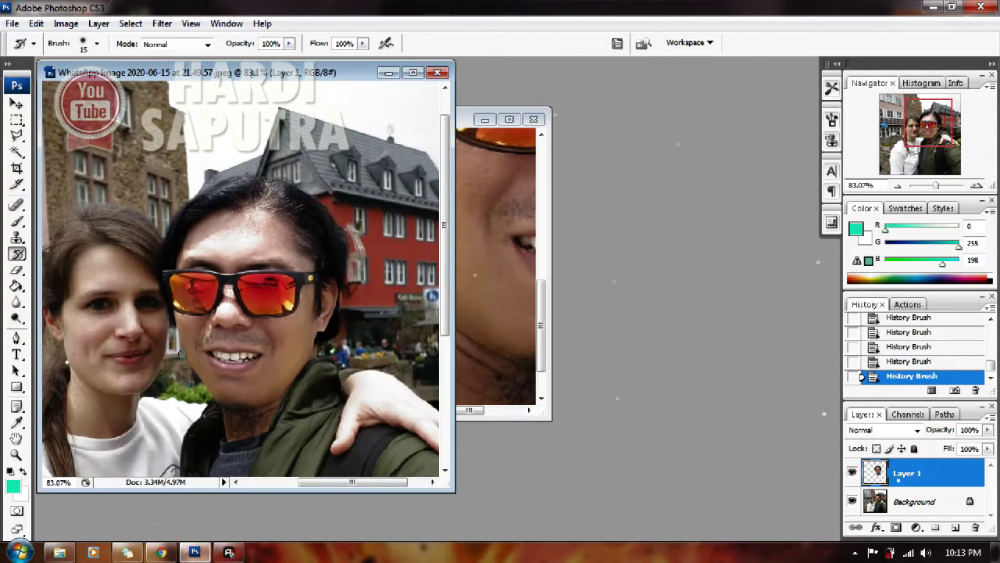
{"action": "scroll", "coordinate": [180, 354], "scroll_direction": "down", "scroll_amount": 1}
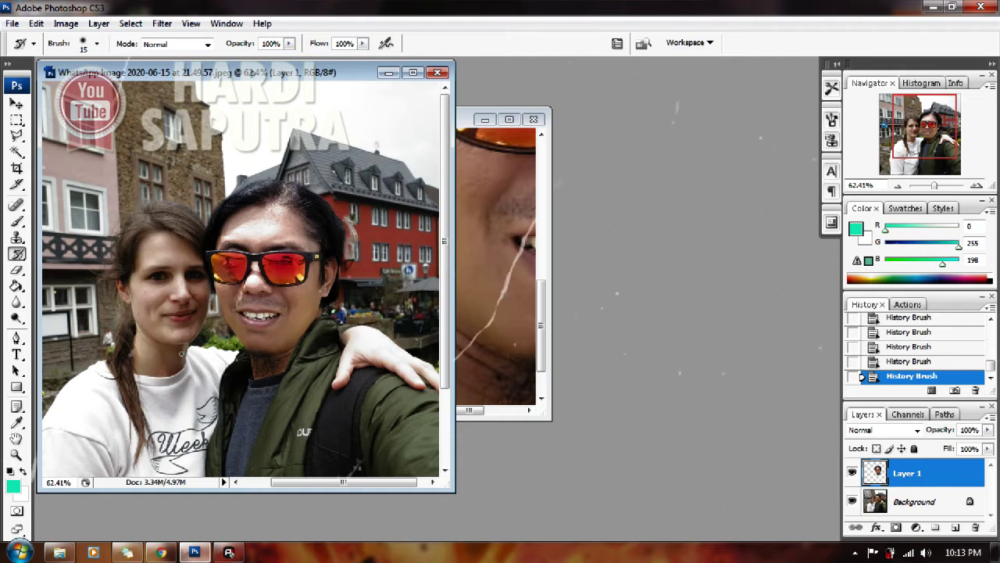
{"action": "scroll", "coordinate": [181, 353], "scroll_direction": "down", "scroll_amount": 1}
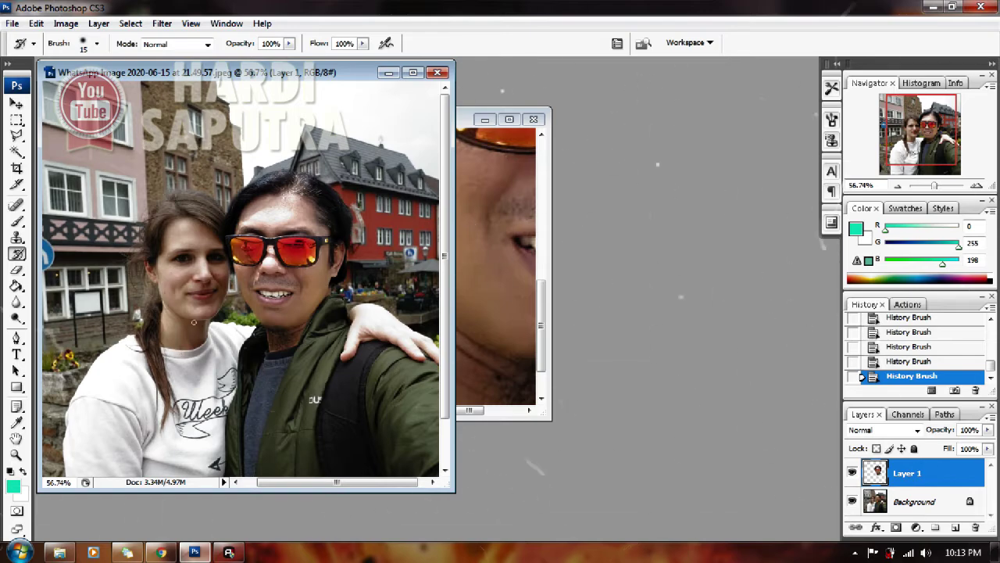
{"action": "left_click", "coordinate": [16, 103]}
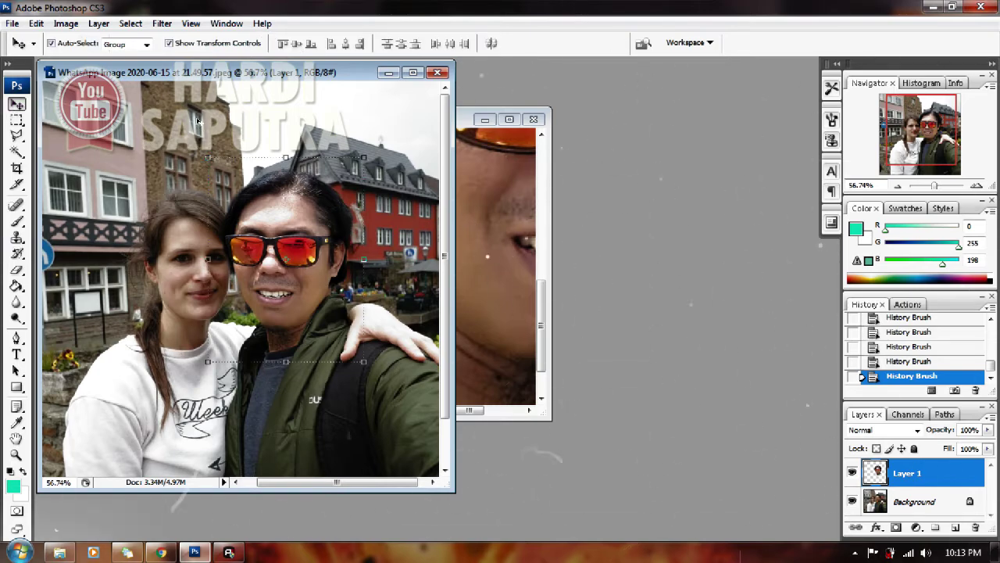
{"action": "left_click", "coordinate": [66, 22]}
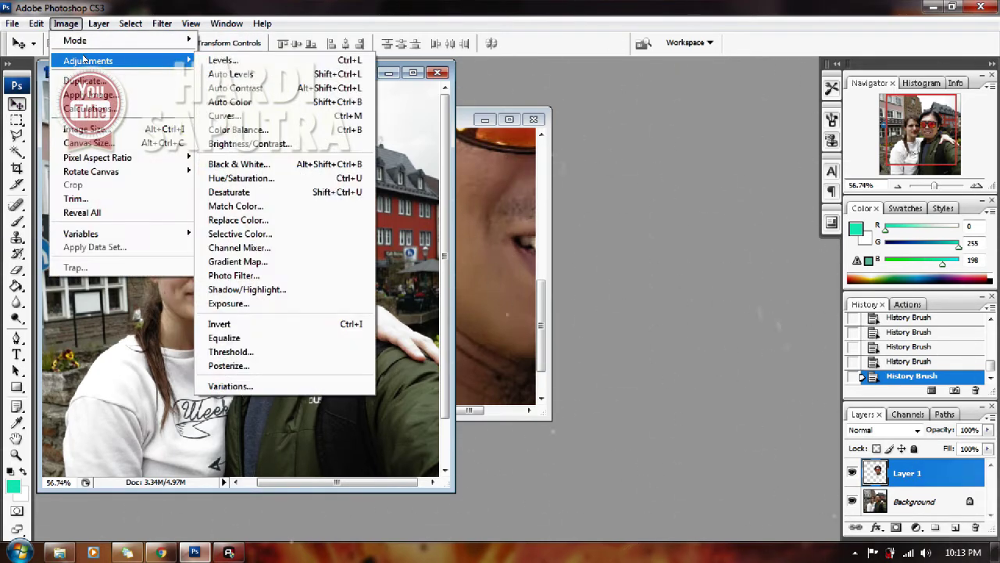
{"action": "mouse_move", "coordinate": [88, 61]}
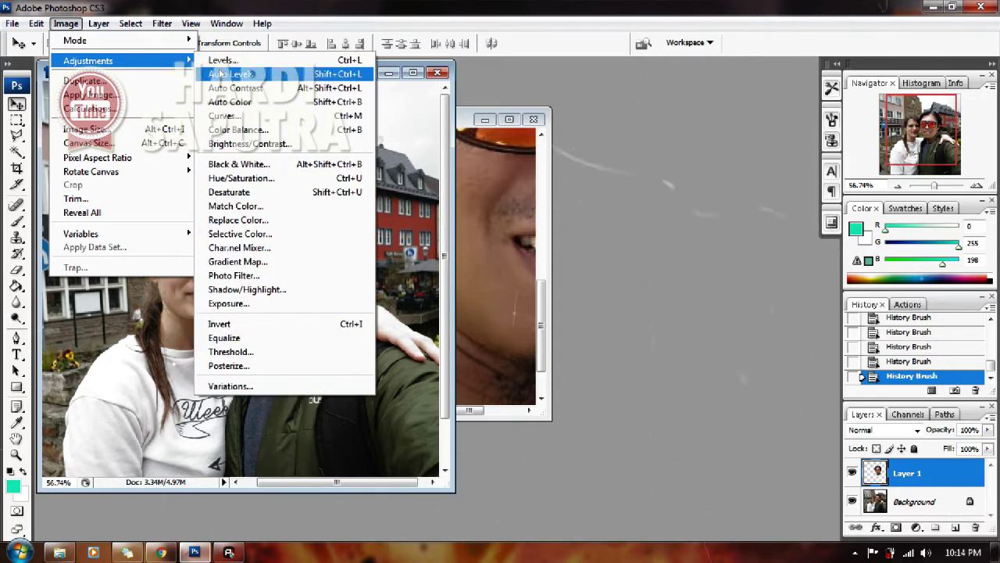
{"action": "left_click", "coordinate": [215, 69]}
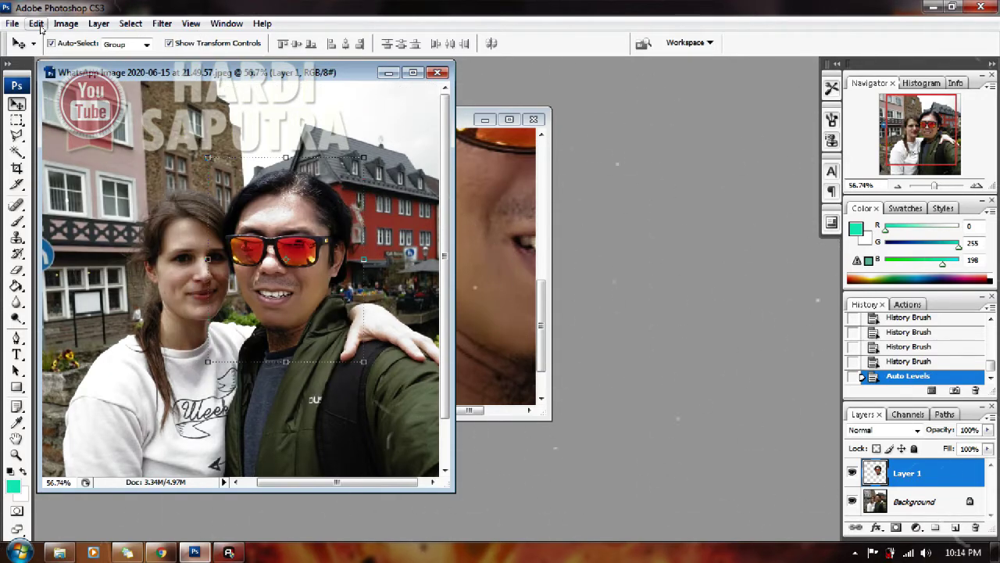
{"action": "left_click", "coordinate": [37, 23]}
{"action": "mouse_move", "coordinate": [66, 23]}
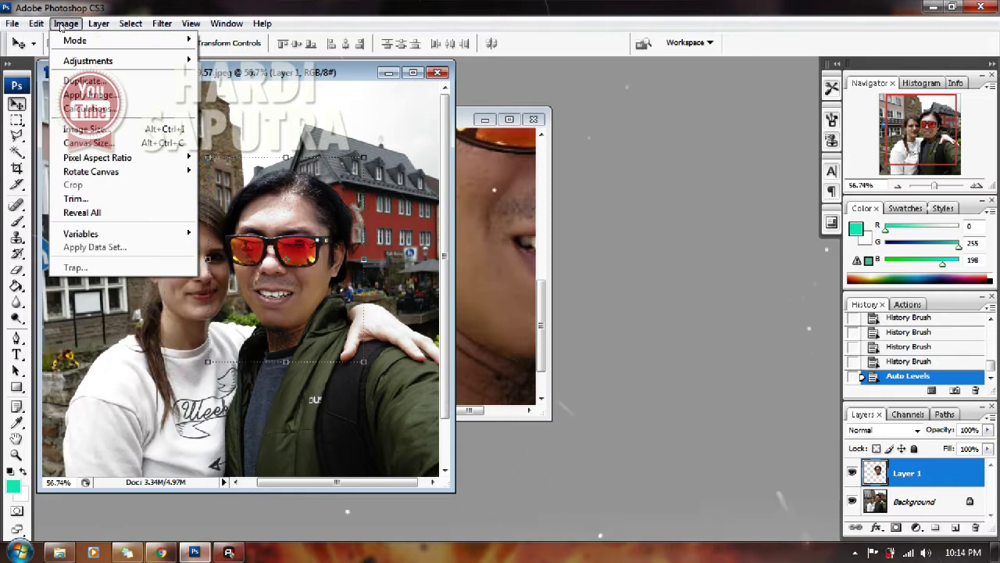
{"action": "left_click", "coordinate": [226, 89]}
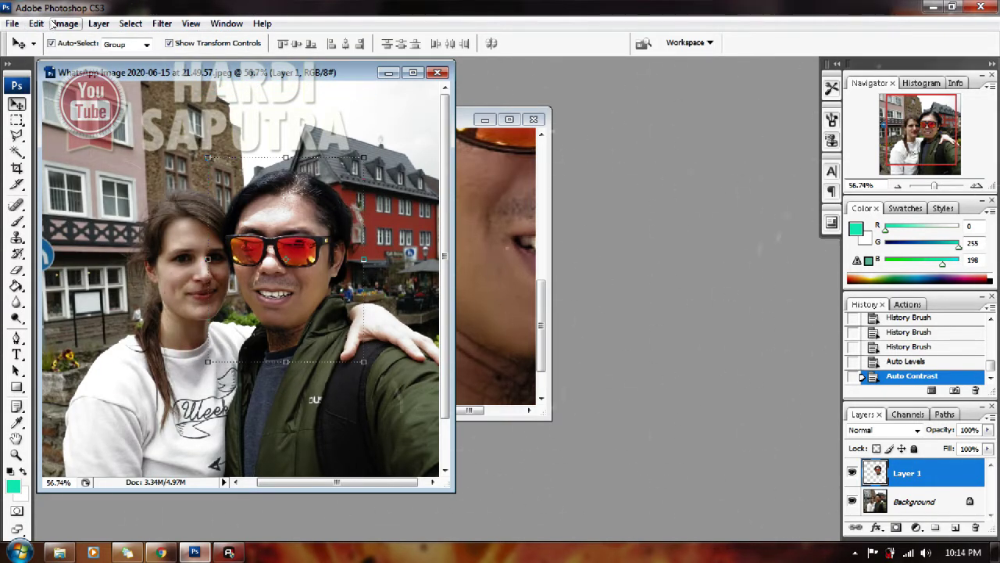
{"action": "left_click", "coordinate": [56, 24]}
{"action": "mouse_move", "coordinate": [88, 60]}
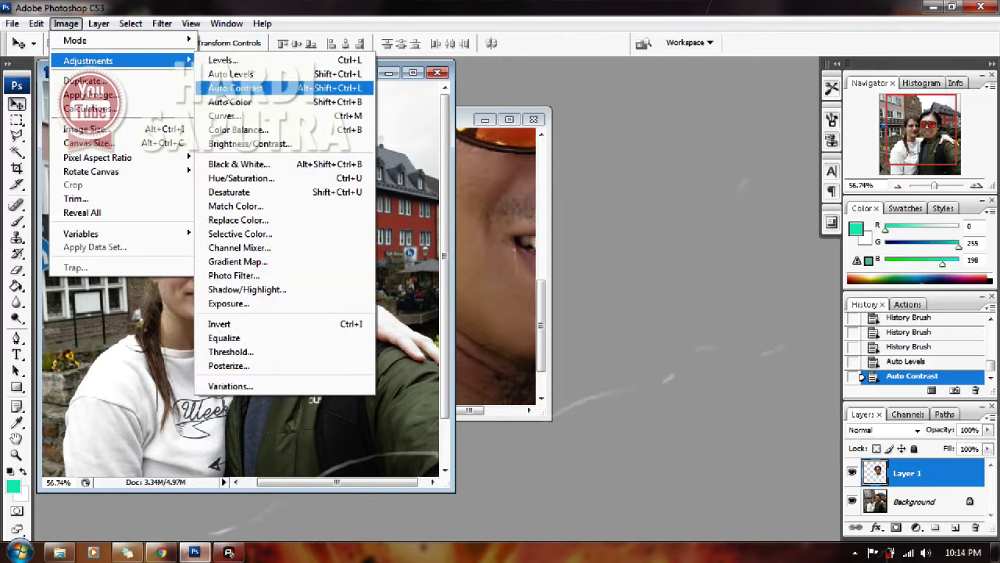
{"action": "left_click", "coordinate": [227, 101]}
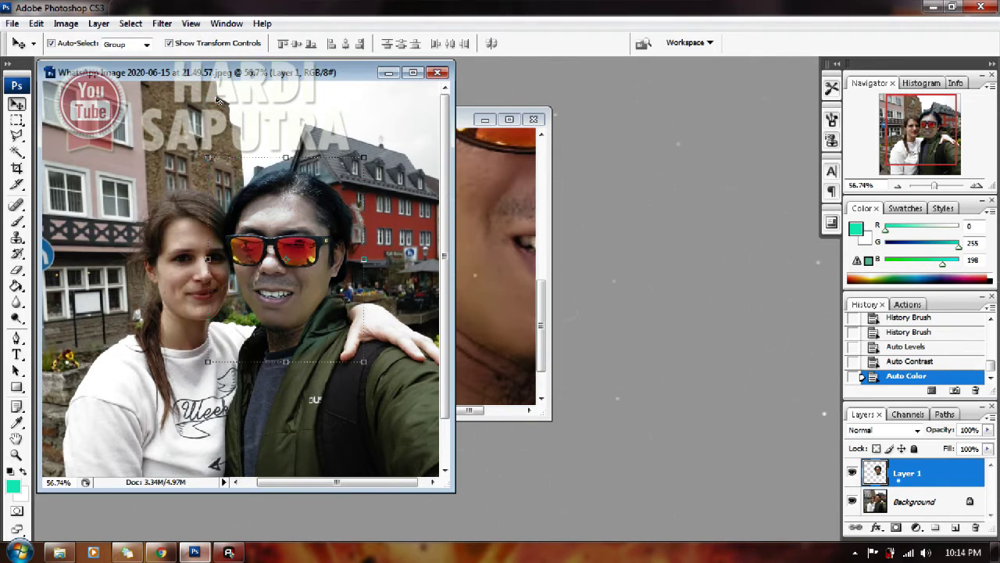
Step: Undo Auto Color and try a Clone Stamp on the jacket, dismissing the undefined-source error
{"action": "key", "text": "ctrl+z"}
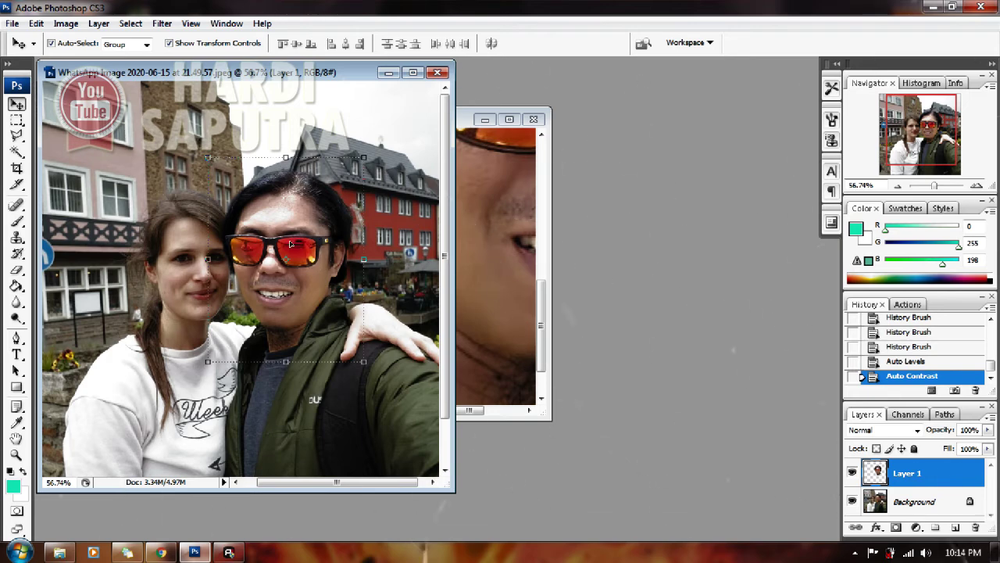
{"action": "scroll", "coordinate": [328, 262], "scroll_direction": "up", "scroll_amount": 1}
{"action": "scroll", "coordinate": [343, 269], "scroll_direction": "up", "scroll_amount": 1}
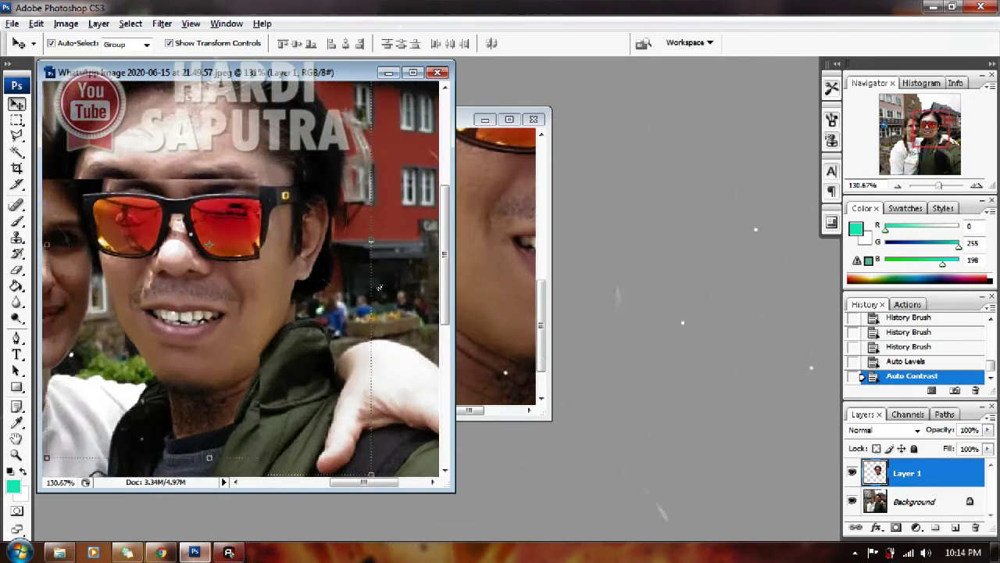
{"action": "scroll", "coordinate": [359, 278], "scroll_direction": "up", "scroll_amount": 1}
{"action": "scroll", "coordinate": [377, 288], "scroll_direction": "up", "scroll_amount": 1}
{"action": "key", "text": "alt"}
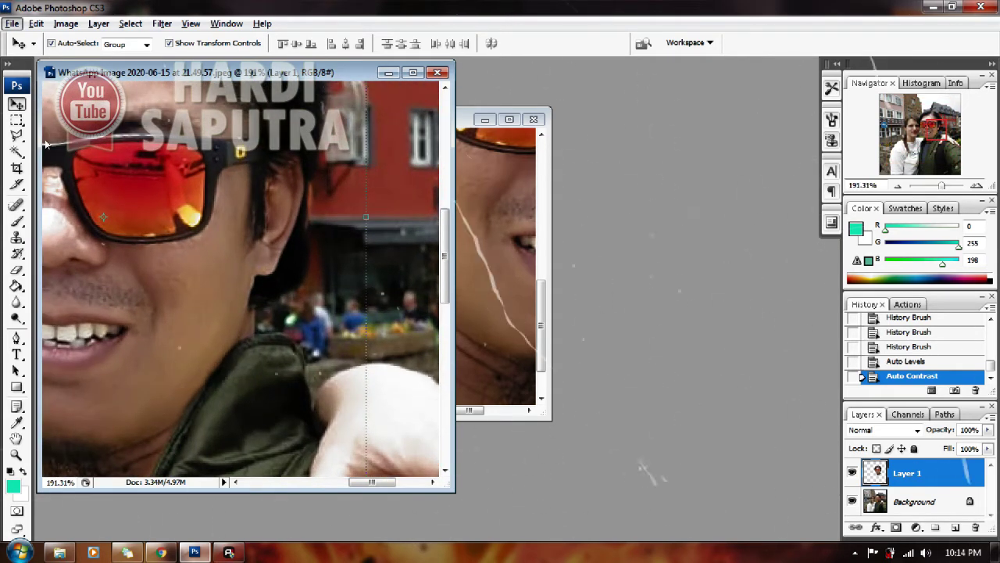
{"action": "left_click", "coordinate": [18, 239]}
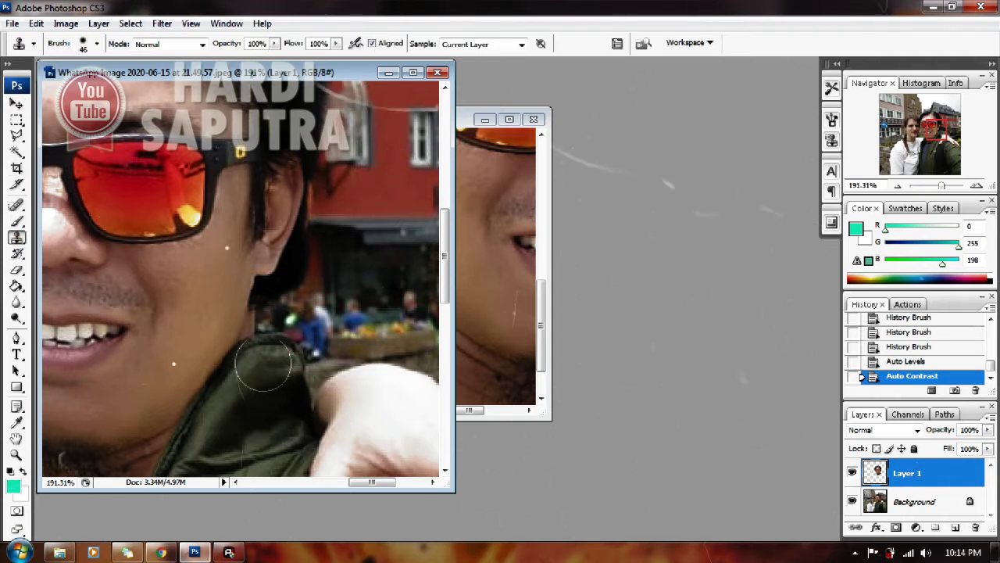
{"action": "left_click", "coordinate": [333, 283]}
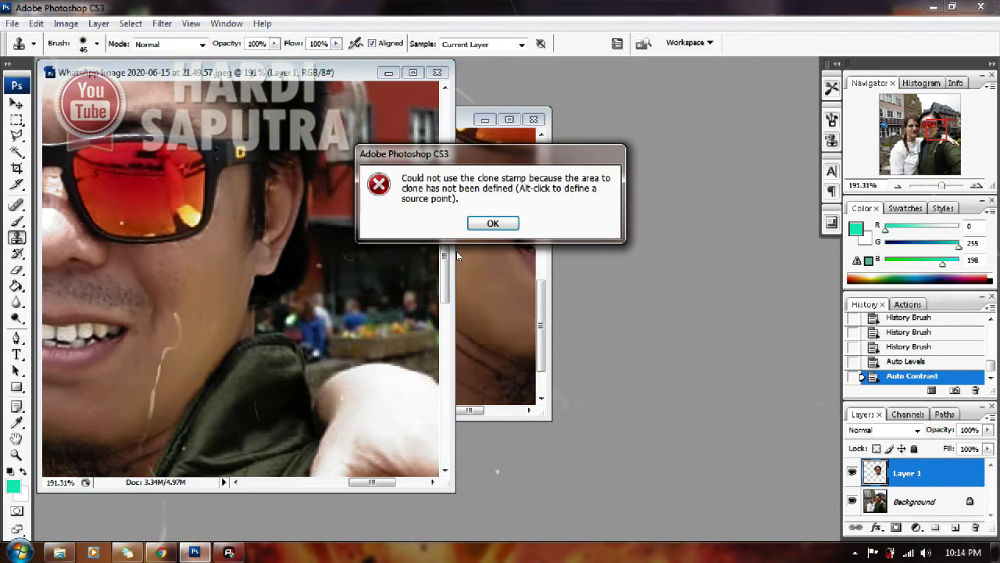
{"action": "left_click", "coordinate": [491, 225]}
Step: Paint another History Brush touch-up stroke on the face and zoom back out
{"action": "key", "text": "v"}
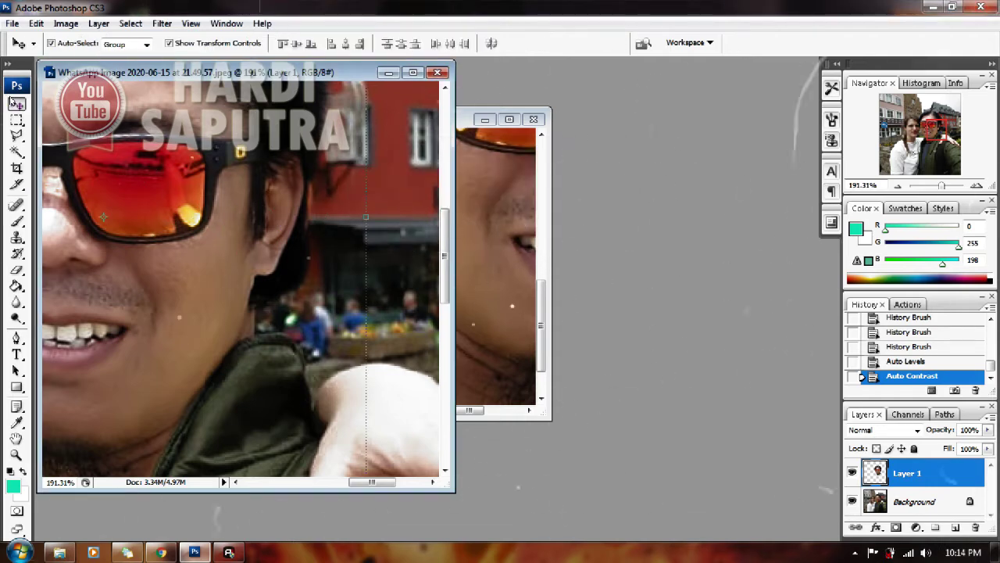
{"action": "left_click", "coordinate": [18, 254]}
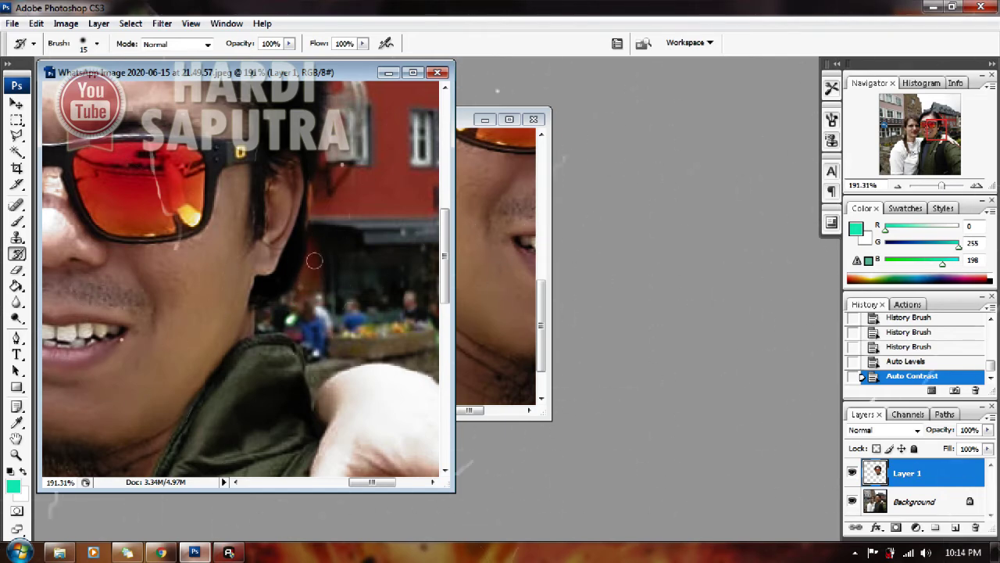
{"action": "left_click", "coordinate": [298, 294]}
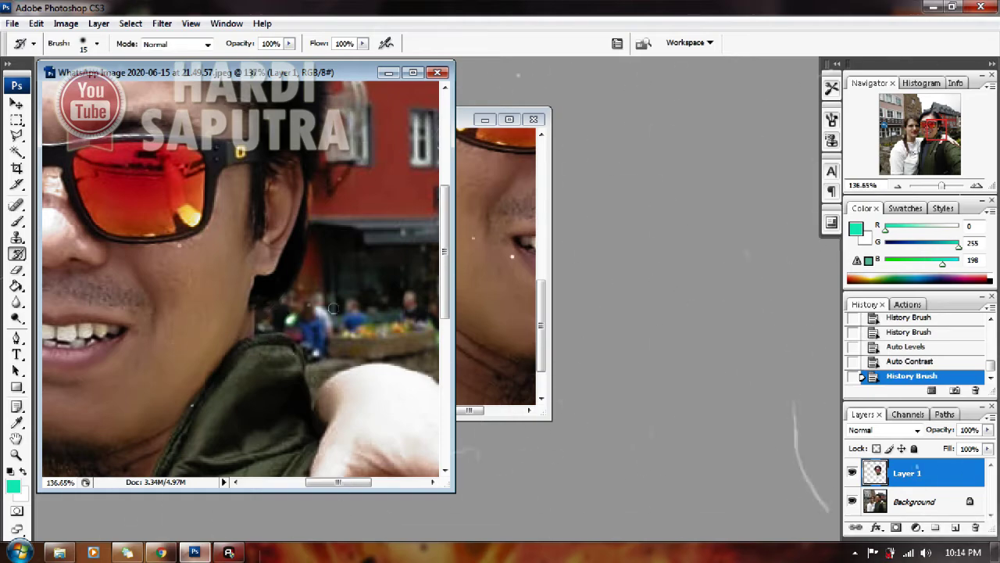
{"action": "scroll", "coordinate": [338, 308], "scroll_direction": "down", "scroll_amount": 3}
{"action": "scroll", "coordinate": [338, 307], "scroll_direction": "down", "scroll_amount": 1}
{"action": "scroll", "coordinate": [338, 307], "scroll_direction": "down", "scroll_amount": 1}
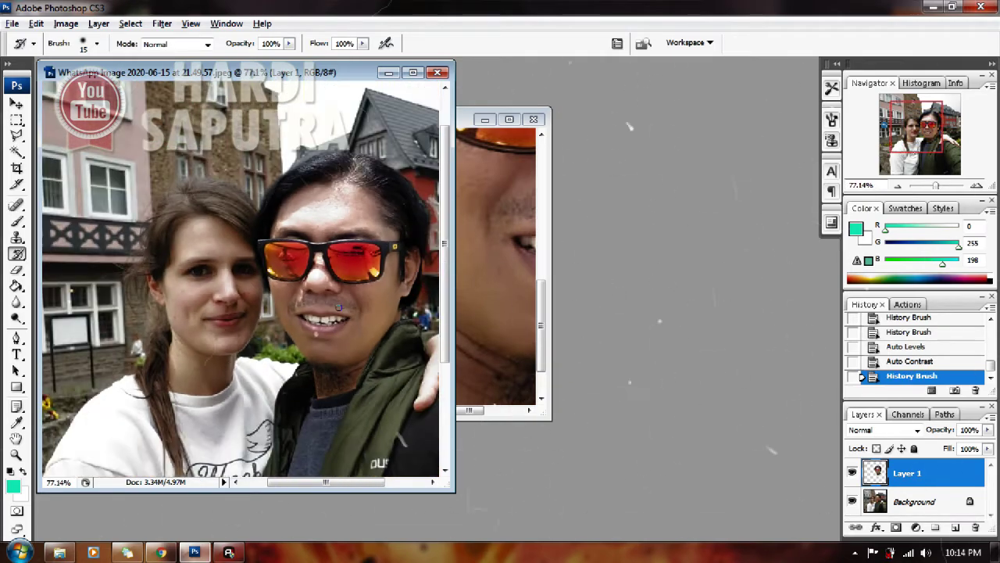
{"action": "scroll", "coordinate": [338, 307], "scroll_direction": "down", "scroll_amount": 1}
Step: Select the Background layer and adjust its midtones in Levels
{"action": "key", "text": "v"}
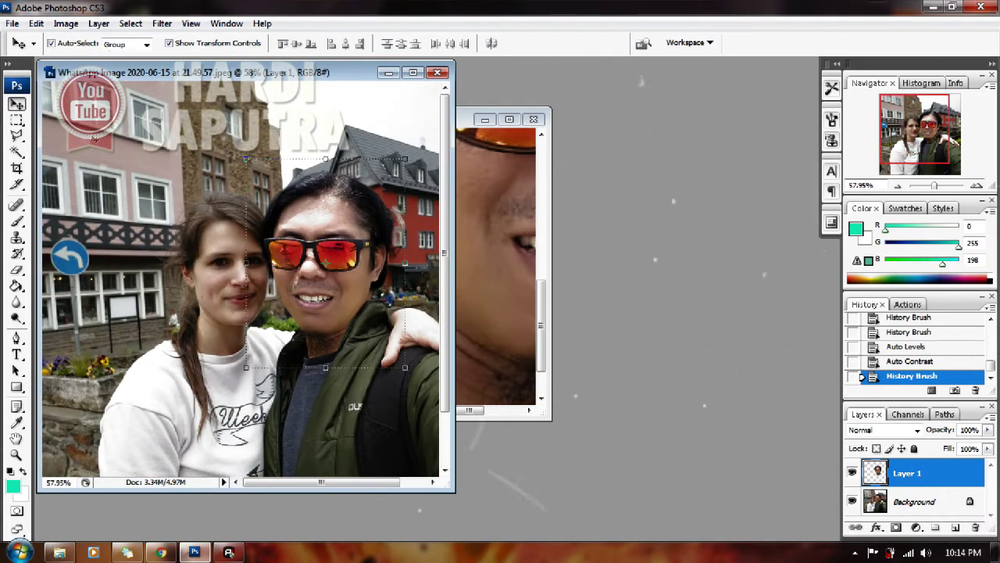
{"action": "right_click", "coordinate": [95, 142]}
{"action": "left_click", "coordinate": [125, 148]}
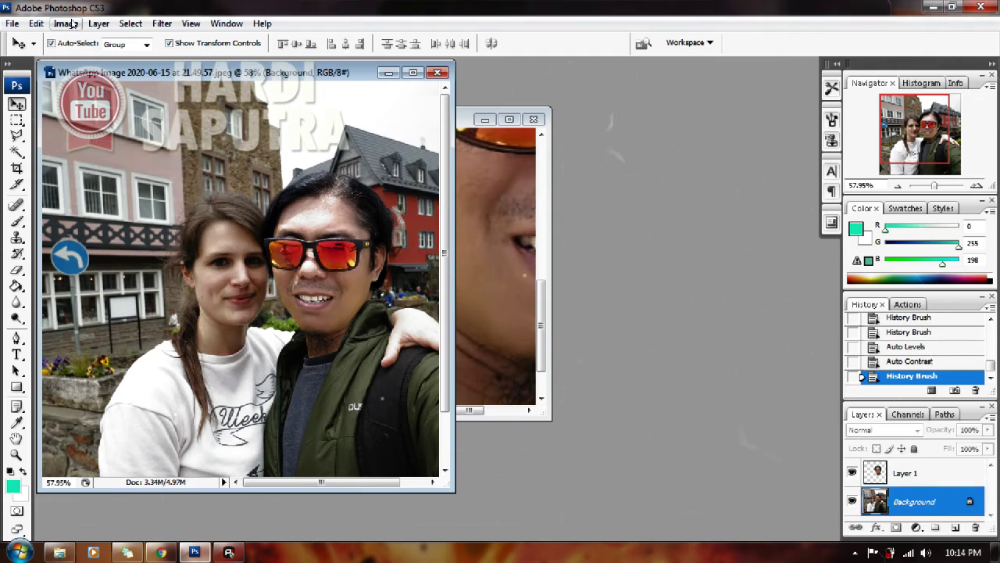
{"action": "left_click", "coordinate": [66, 24]}
{"action": "mouse_move", "coordinate": [88, 61]}
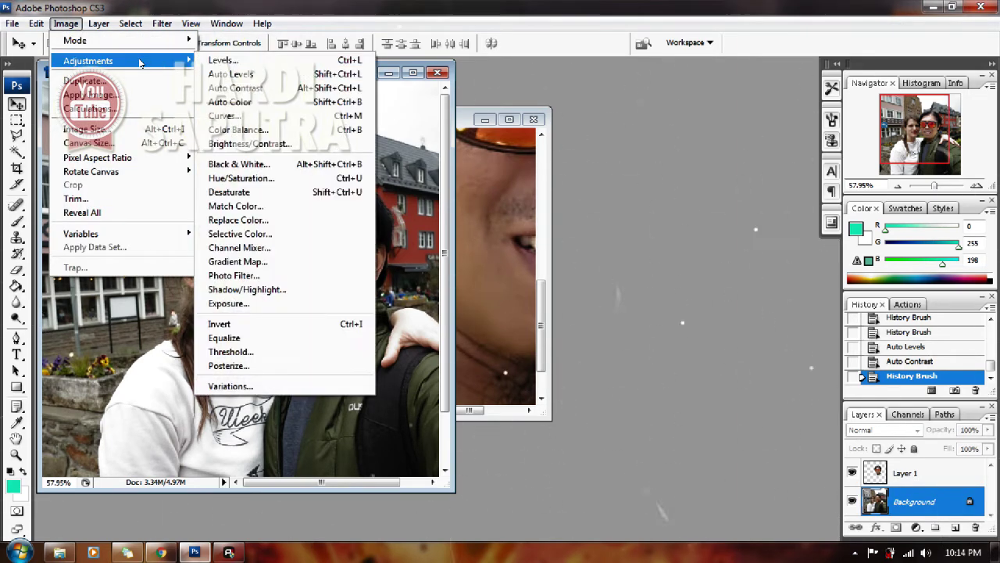
{"action": "left_click", "coordinate": [205, 60]}
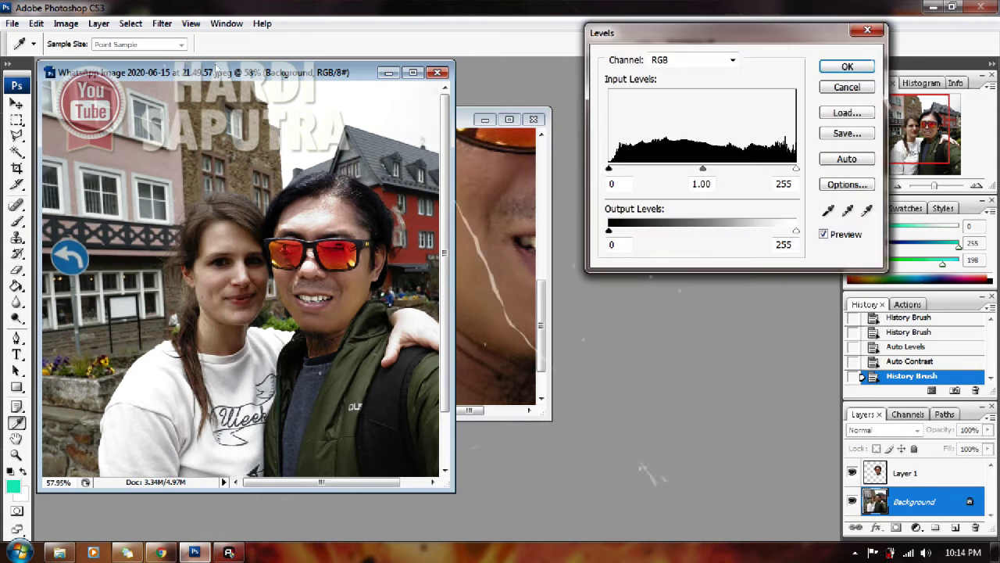
{"action": "left_click_drag", "start_coordinate": [705, 168], "coordinate": [713, 168]}
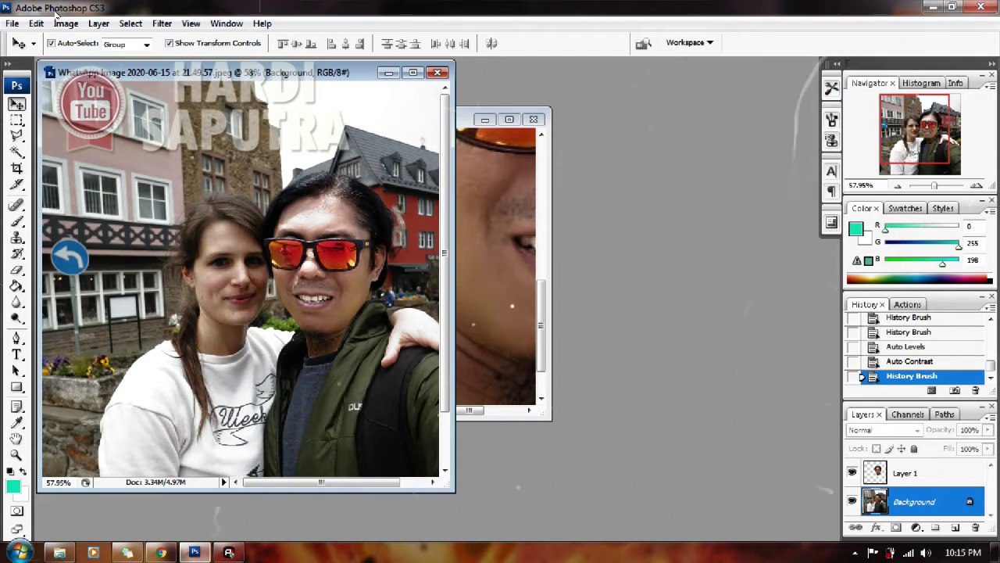
Step: Apply Auto Levels, Auto Contrast and Auto Color to the Background layer
{"action": "left_click", "coordinate": [36, 23]}
{"action": "mouse_move", "coordinate": [88, 61]}
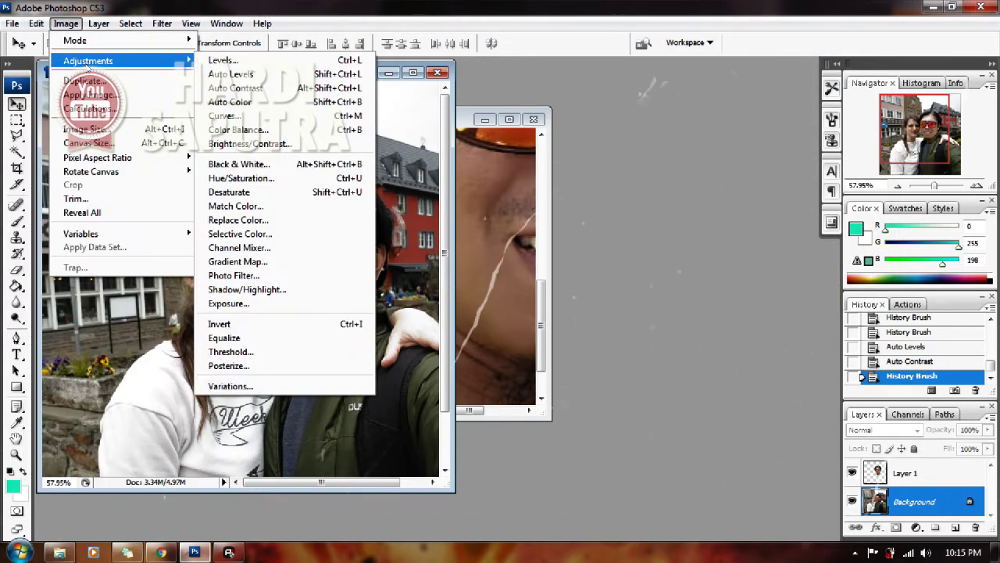
{"action": "left_click", "coordinate": [242, 74]}
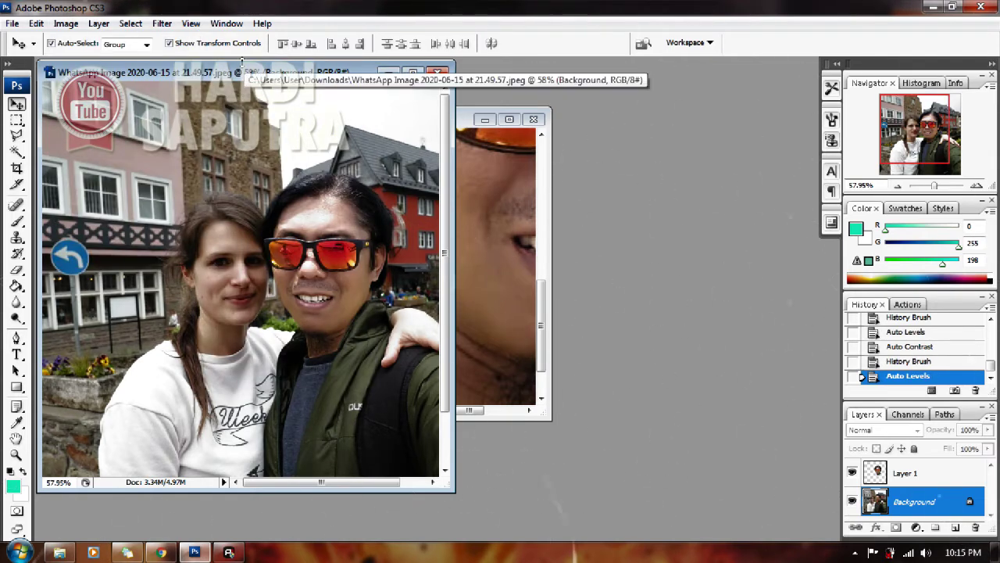
{"action": "left_click", "coordinate": [66, 23]}
{"action": "mouse_move", "coordinate": [88, 61]}
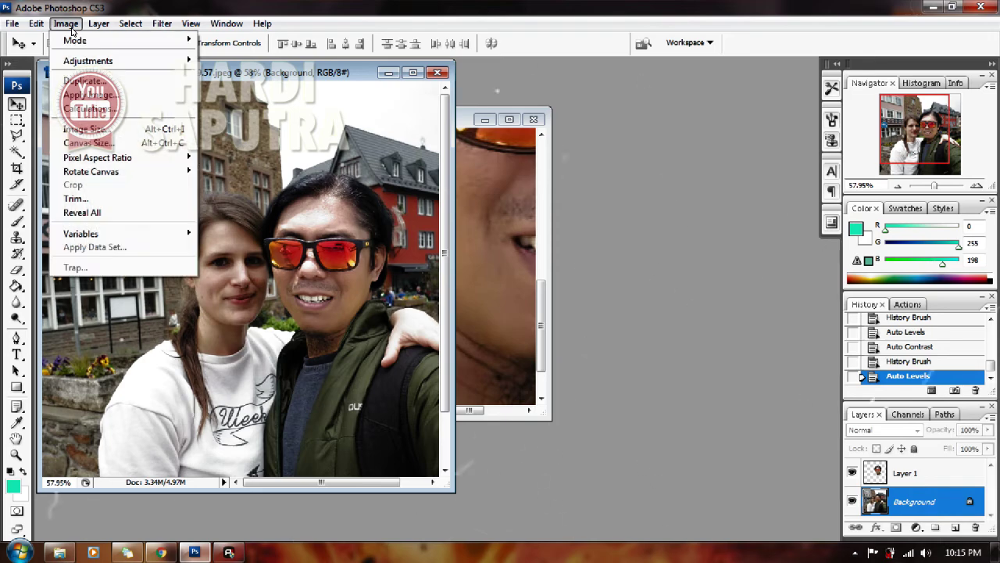
{"action": "left_click", "coordinate": [234, 87]}
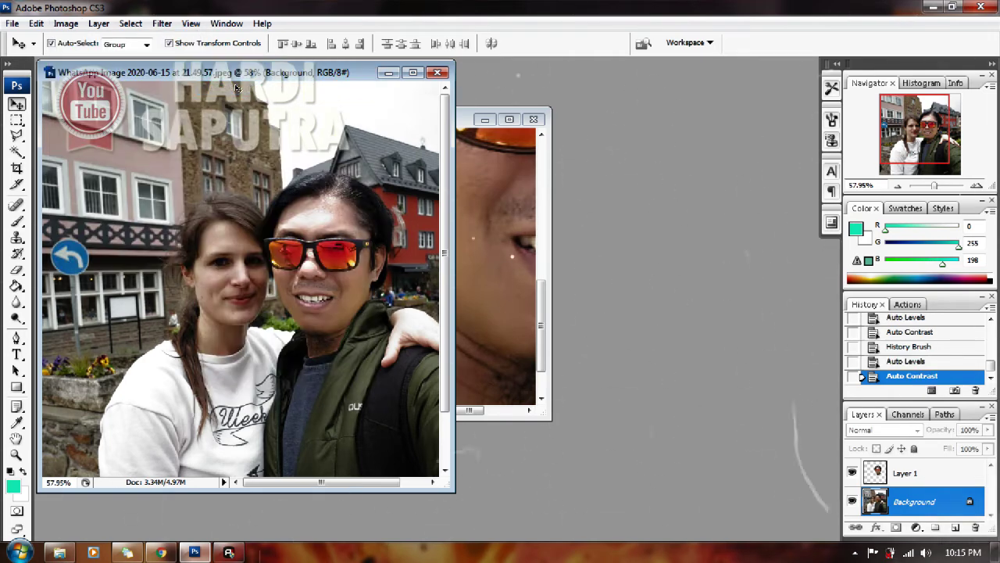
{"action": "left_click", "coordinate": [66, 23]}
{"action": "mouse_move", "coordinate": [88, 61]}
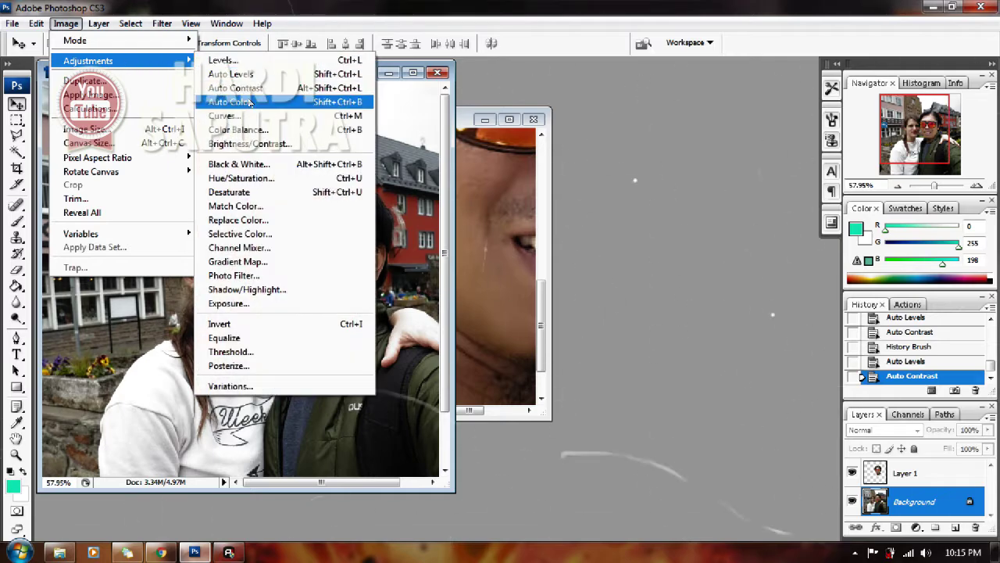
{"action": "left_click", "coordinate": [249, 102]}
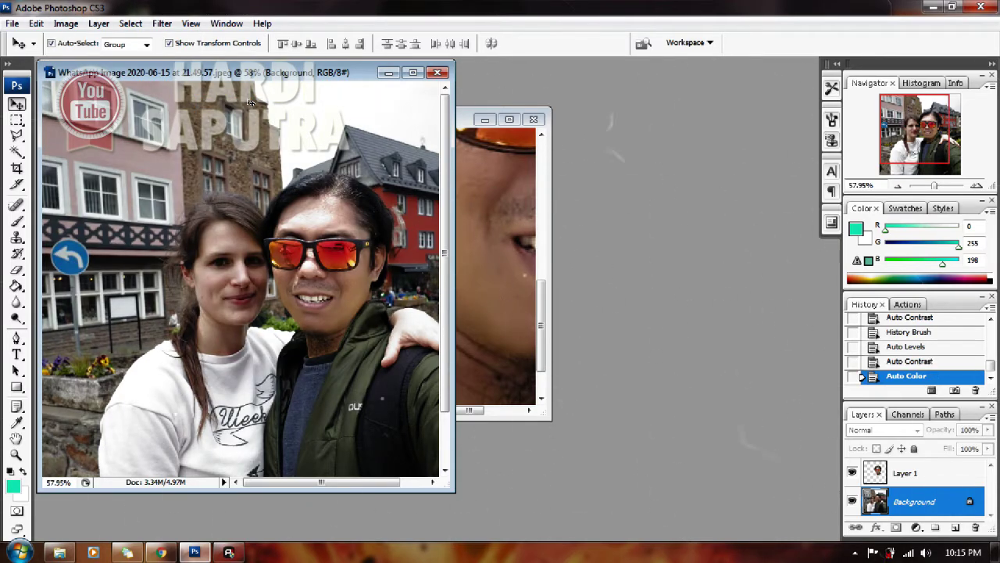
{"action": "left_click", "coordinate": [66, 23]}
{"action": "mouse_move", "coordinate": [75, 40]}
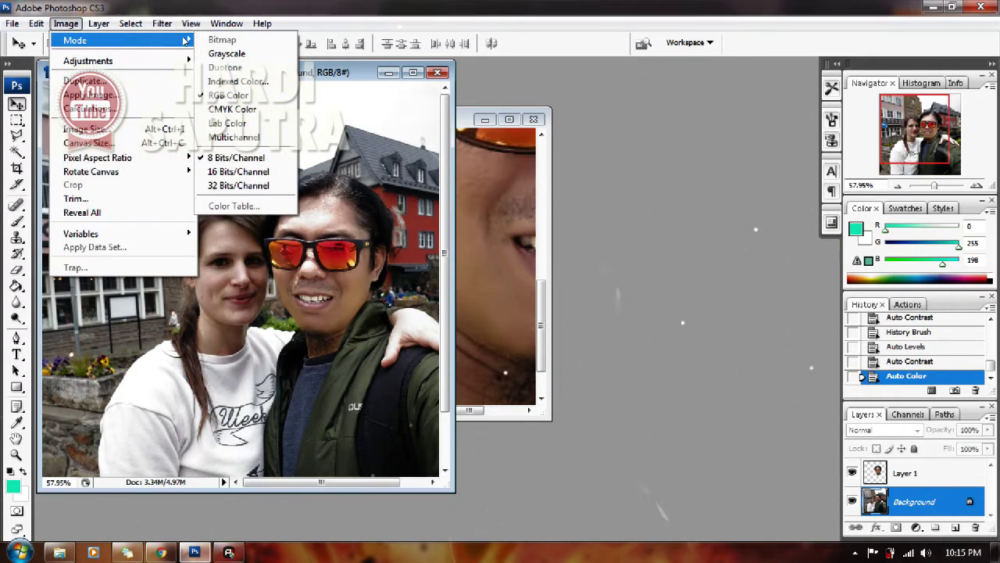
{"action": "mouse_move", "coordinate": [88, 61]}
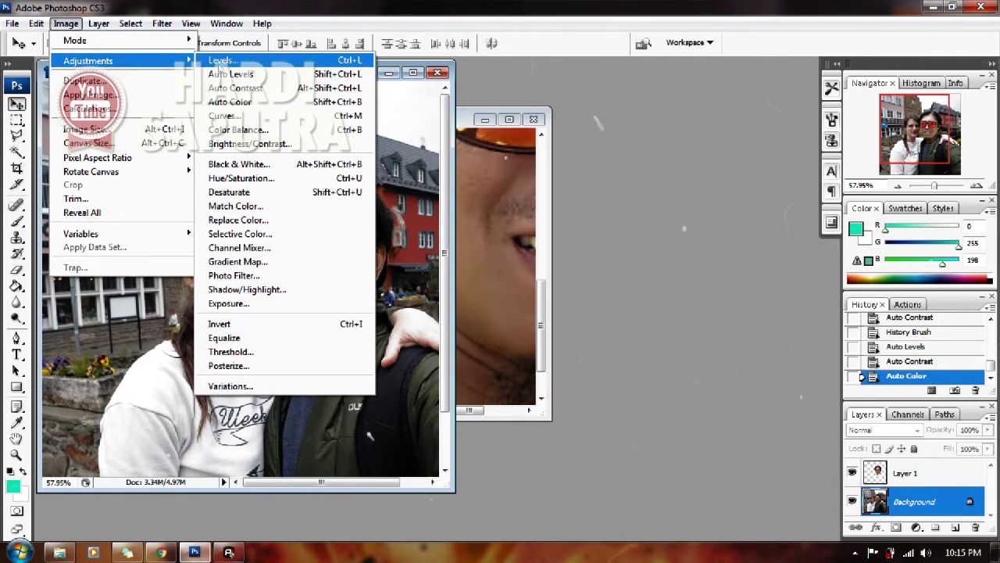
Step: Apply Levels to the Background layer with the midtone slider returned to neutral
{"action": "left_click", "coordinate": [222, 61]}
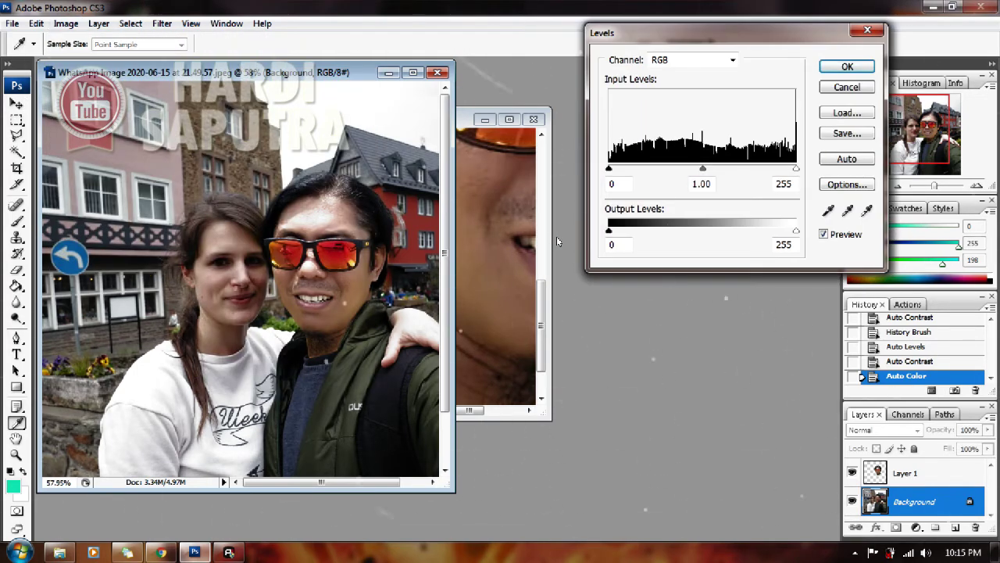
{"action": "mouse_move", "coordinate": [706, 170]}
{"action": "left_mouse_down"}
{"action": "mouse_move", "coordinate": [665, 179]}
{"action": "mouse_move", "coordinate": [676, 180]}
{"action": "left_mouse_up"}
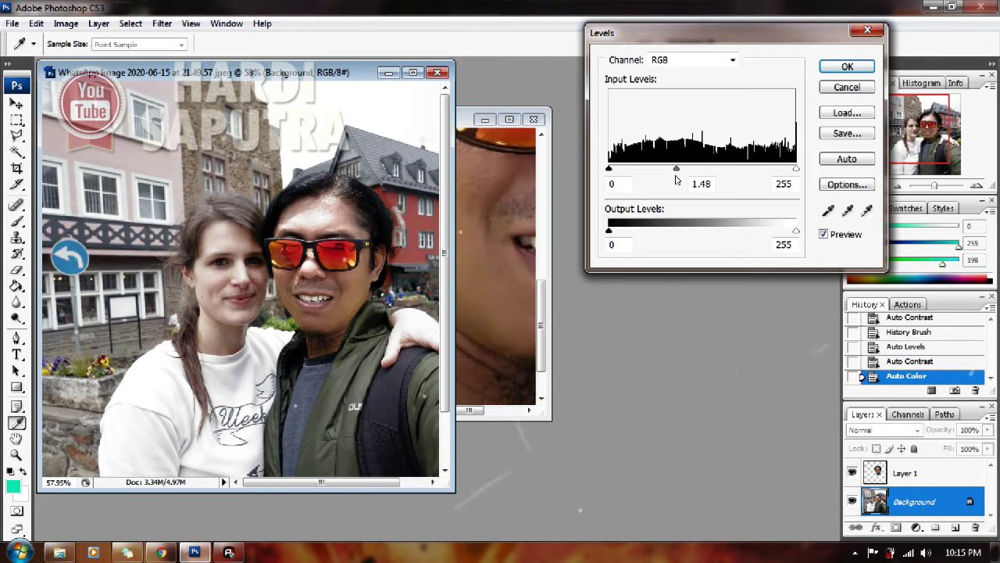
{"action": "left_click_drag", "start_coordinate": [676, 180], "coordinate": [703, 176]}
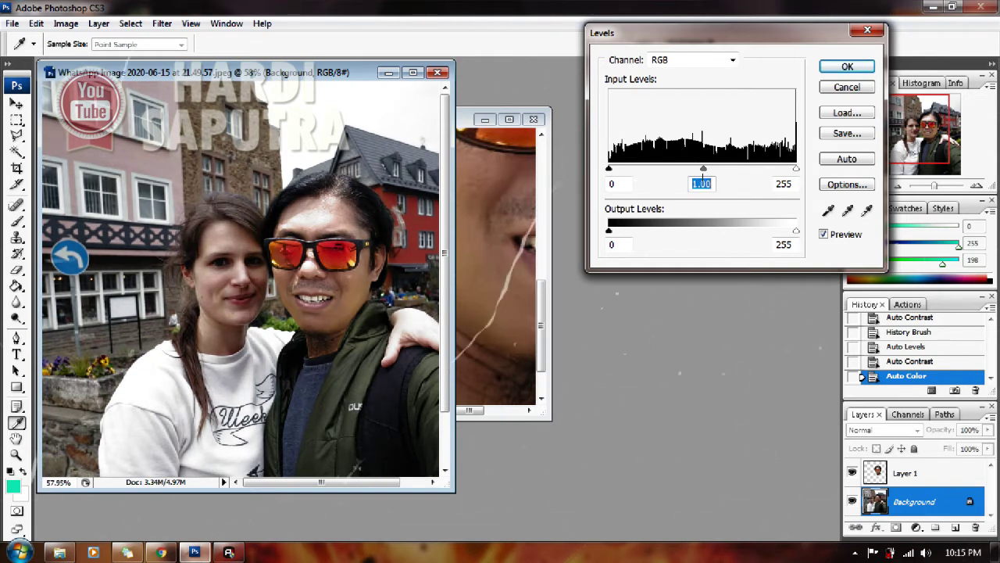
{"action": "left_click", "coordinate": [847, 66]}
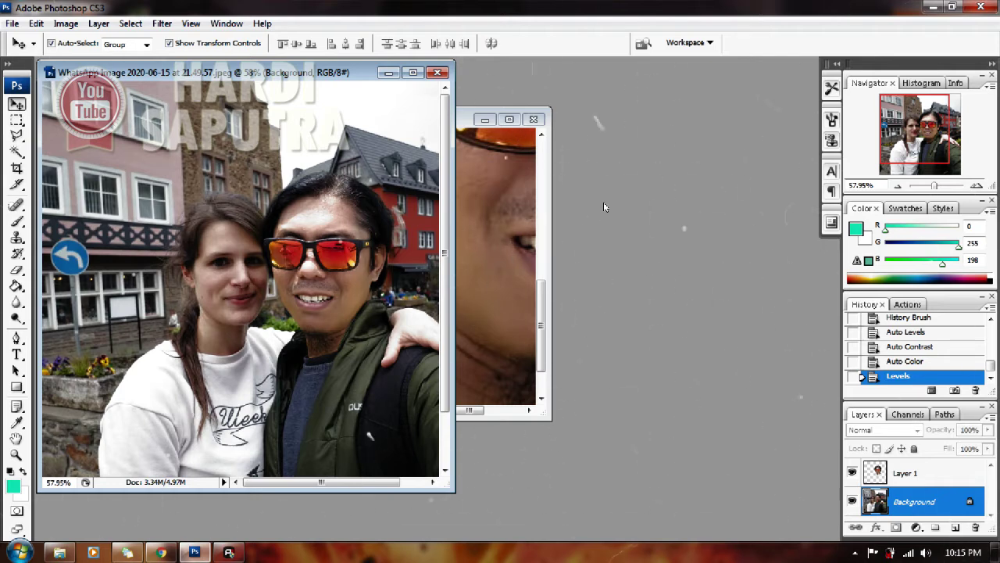
{"action": "left_click", "coordinate": [340, 241]}
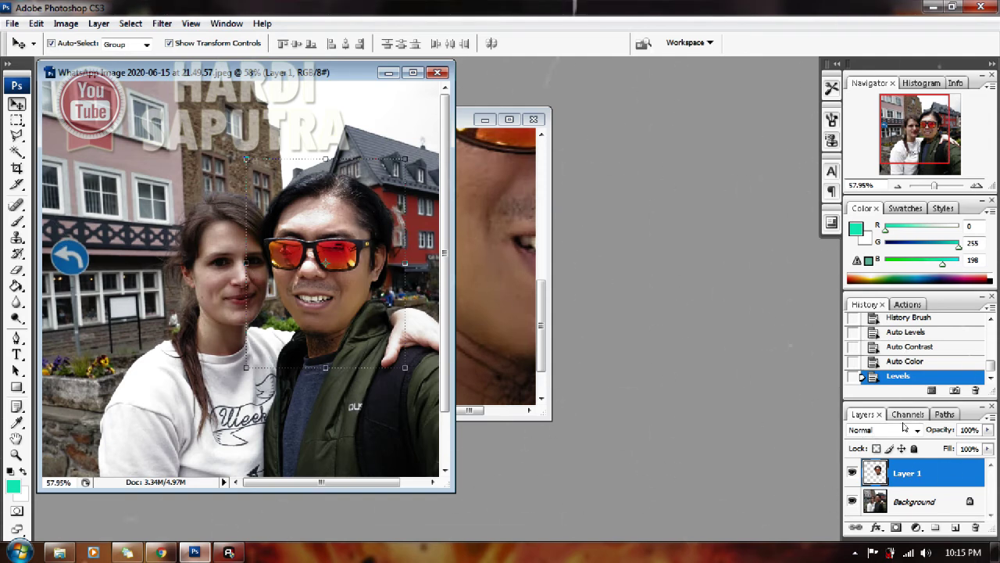
{"action": "left_click", "coordinate": [904, 428]}
{"action": "left_click", "coordinate": [896, 418]}
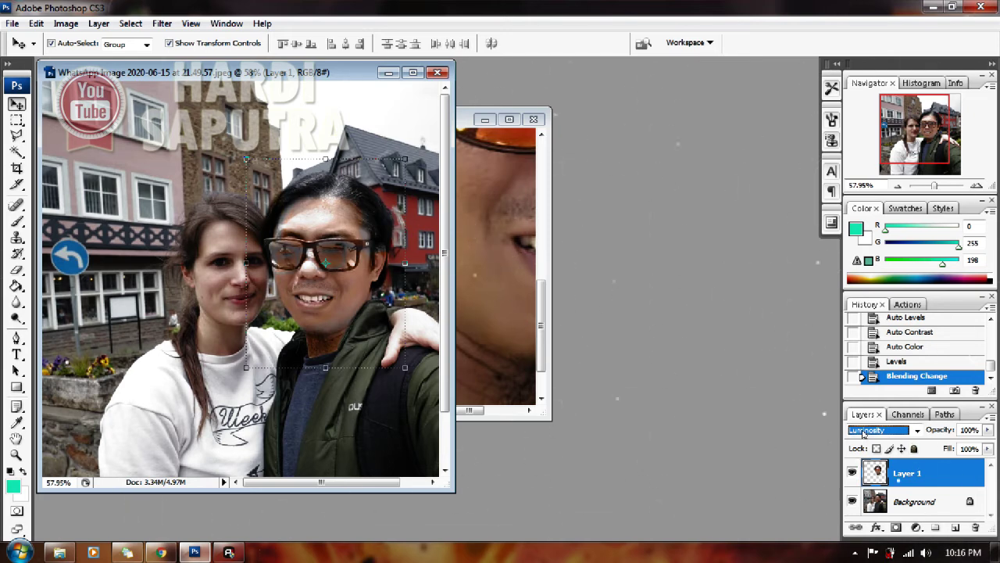
{"action": "scroll", "coordinate": [863, 434], "scroll_direction": "up", "scroll_amount": 1}
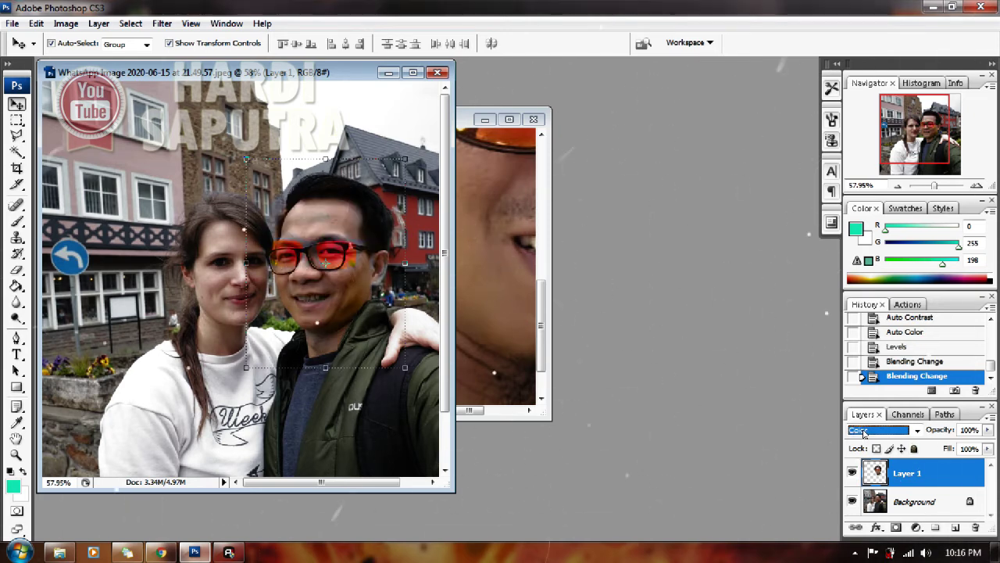
{"action": "scroll", "coordinate": [863, 434], "scroll_direction": "up", "scroll_amount": 2}
{"action": "scroll", "coordinate": [863, 433], "scroll_direction": "up", "scroll_amount": 1}
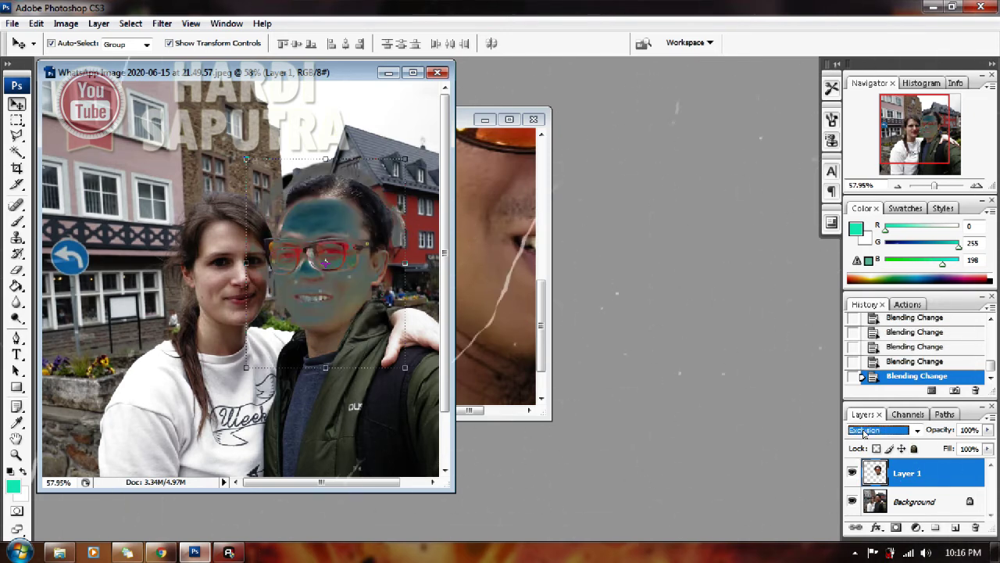
{"action": "scroll", "coordinate": [864, 434], "scroll_direction": "up", "scroll_amount": 1}
{"action": "scroll", "coordinate": [863, 434], "scroll_direction": "up", "scroll_amount": 1}
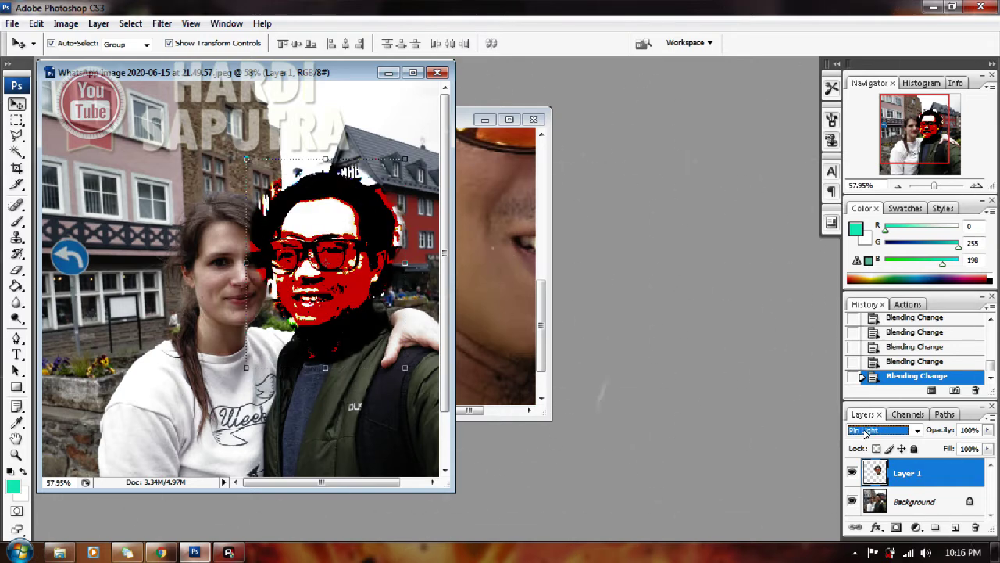
{"action": "scroll", "coordinate": [865, 434], "scroll_direction": "up", "scroll_amount": 1}
{"action": "scroll", "coordinate": [865, 434], "scroll_direction": "up", "scroll_amount": 1}
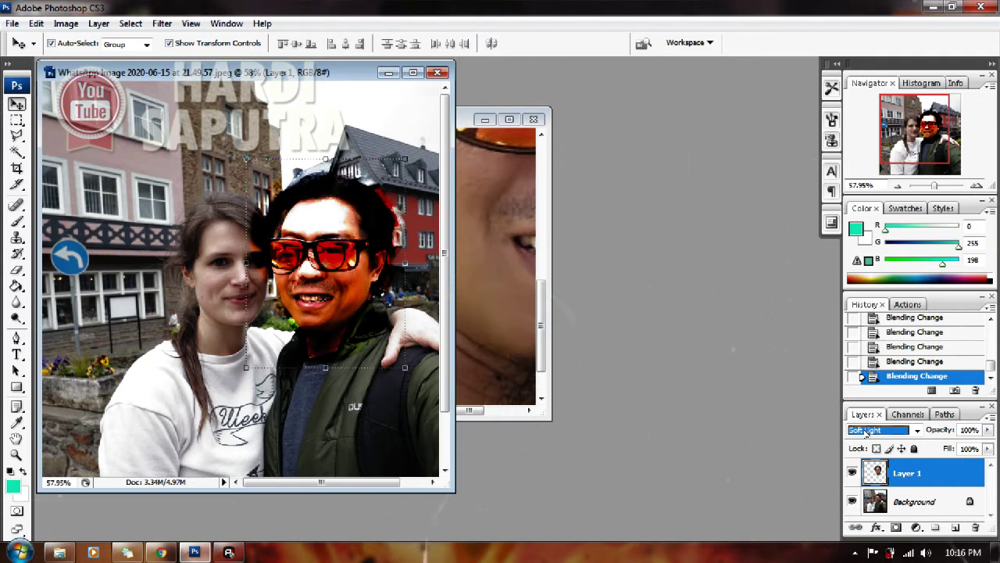
{"action": "scroll", "coordinate": [864, 432], "scroll_direction": "up", "scroll_amount": 1}
{"action": "scroll", "coordinate": [865, 432], "scroll_direction": "up", "scroll_amount": 1}
{"action": "scroll", "coordinate": [865, 432], "scroll_direction": "up", "scroll_amount": 1}
{"action": "scroll", "coordinate": [864, 432], "scroll_direction": "up", "scroll_amount": 1}
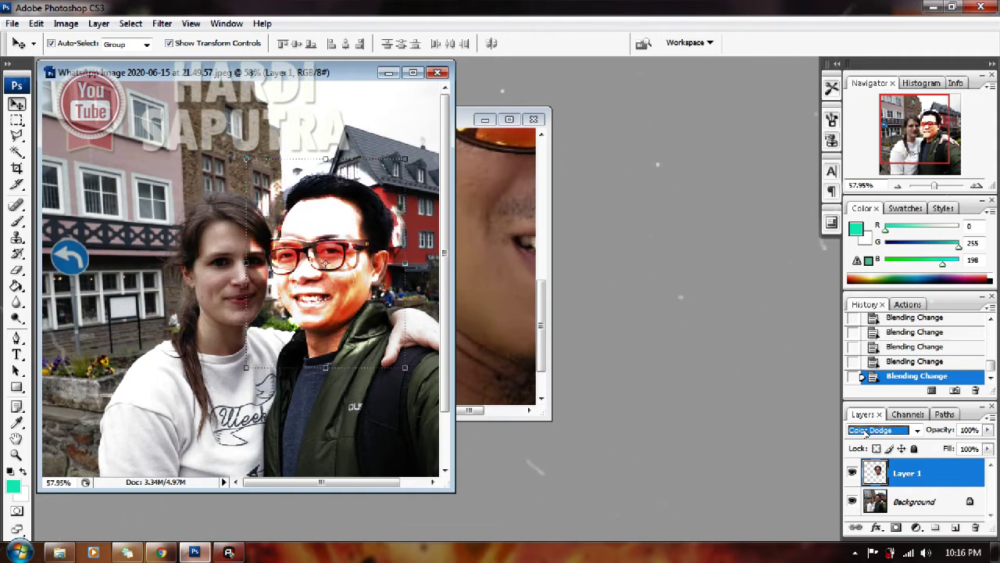
{"action": "scroll", "coordinate": [865, 433], "scroll_direction": "up", "scroll_amount": 2}
{"action": "scroll", "coordinate": [864, 434], "scroll_direction": "up", "scroll_amount": 2}
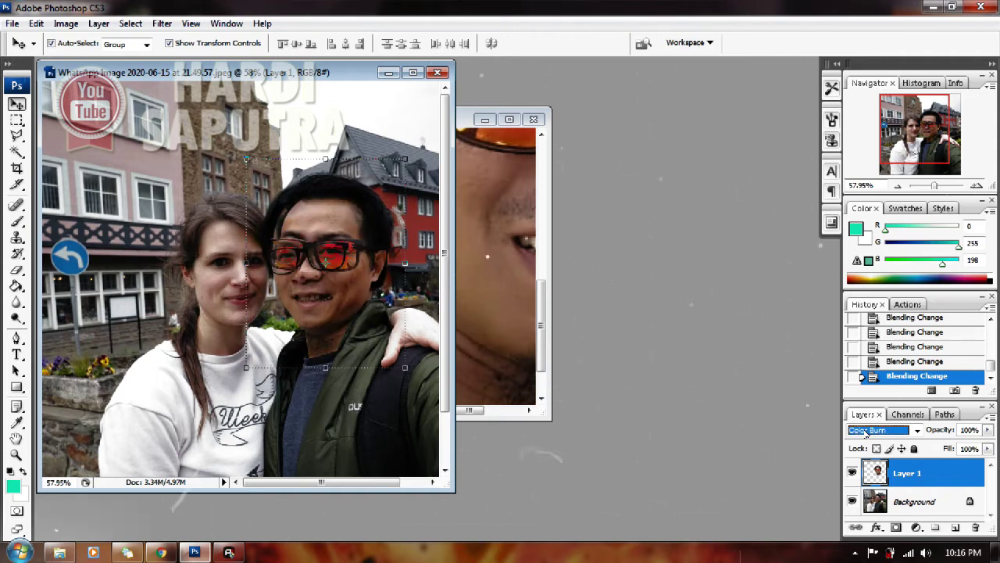
{"action": "scroll", "coordinate": [865, 434], "scroll_direction": "up", "scroll_amount": 1}
{"action": "scroll", "coordinate": [865, 432], "scroll_direction": "up", "scroll_amount": 2}
{"action": "scroll", "coordinate": [865, 432], "scroll_direction": "up", "scroll_amount": 2}
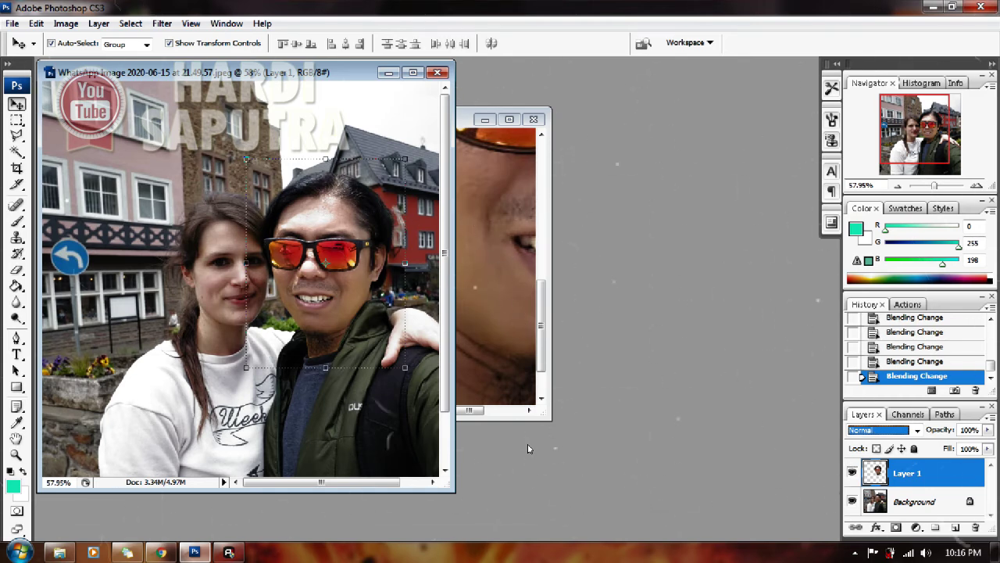
Step: Apply Levels to the face layer, adjusting midtones and shadows and lowering the white point
{"action": "left_click", "coordinate": [65, 24]}
{"action": "mouse_move", "coordinate": [87, 60]}
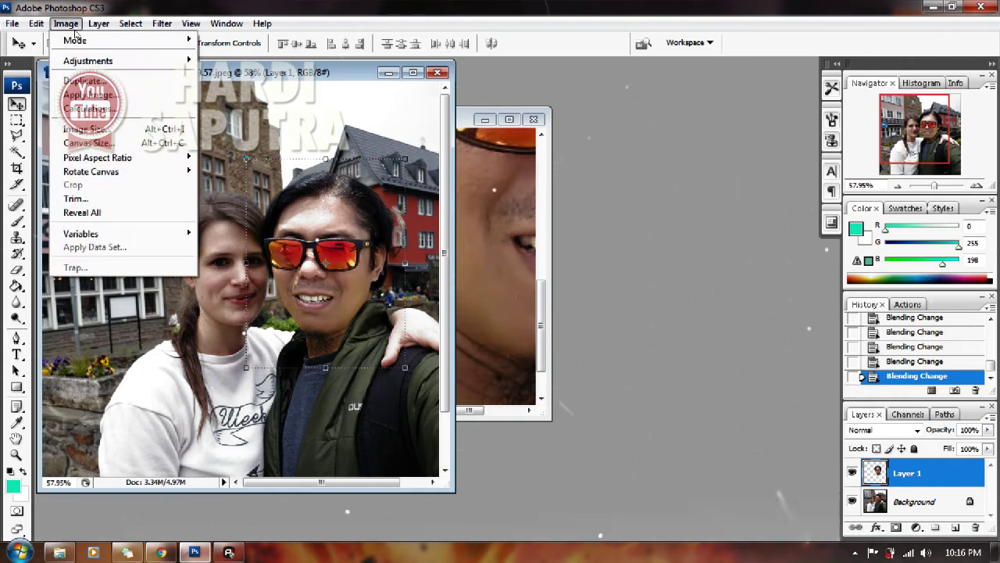
{"action": "left_click", "coordinate": [221, 61]}
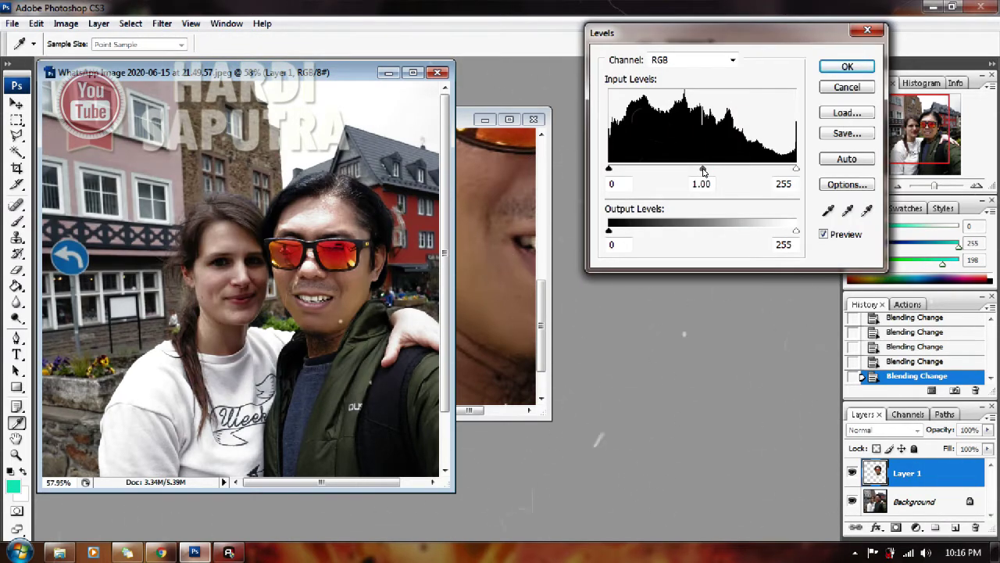
{"action": "left_click_drag", "start_coordinate": [703, 169], "coordinate": [714, 180]}
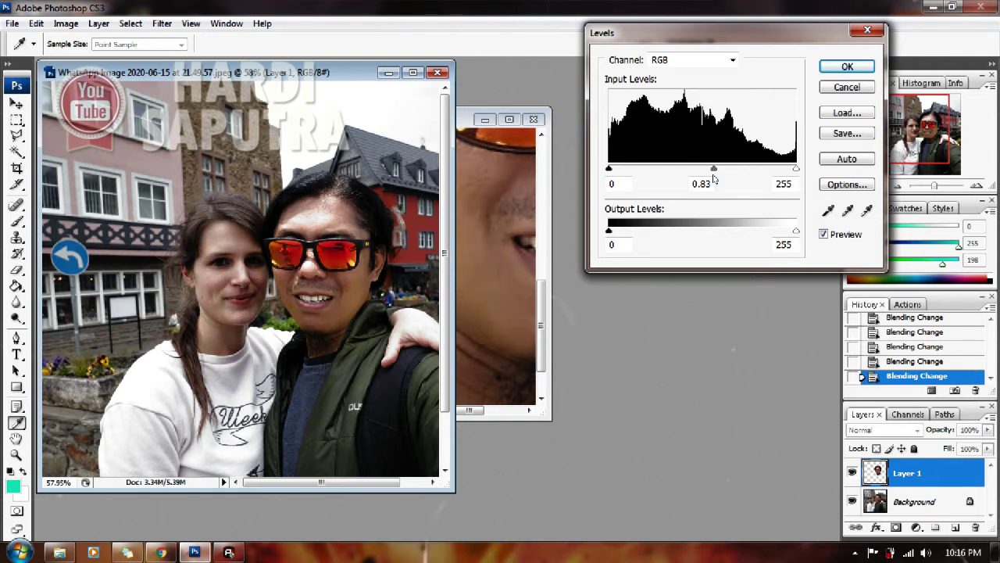
{"action": "left_click_drag", "start_coordinate": [713, 179], "coordinate": [681, 185]}
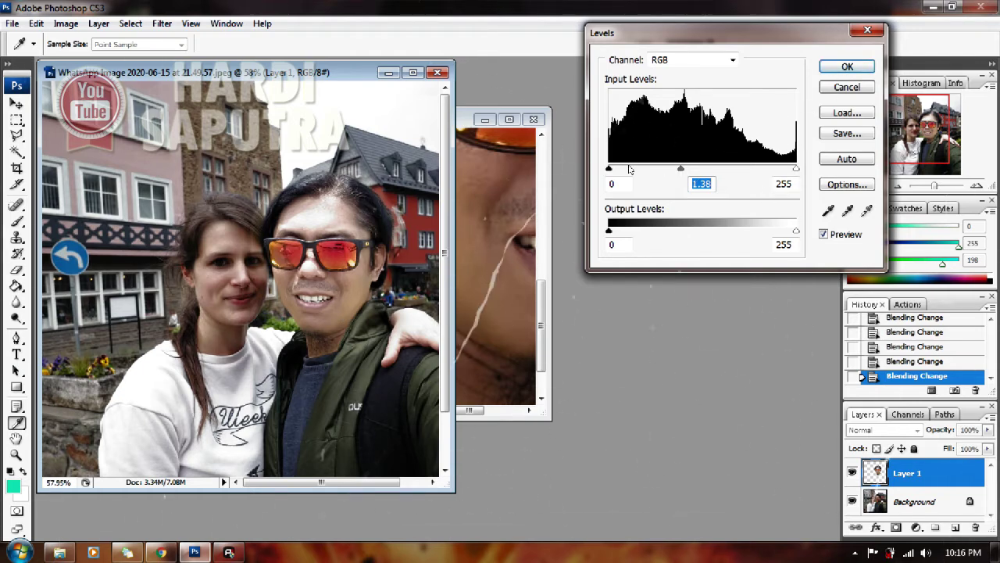
{"action": "mouse_move", "coordinate": [611, 170]}
{"action": "left_mouse_down"}
{"action": "mouse_move", "coordinate": [631, 171]}
{"action": "mouse_move", "coordinate": [609, 170]}
{"action": "left_mouse_up"}
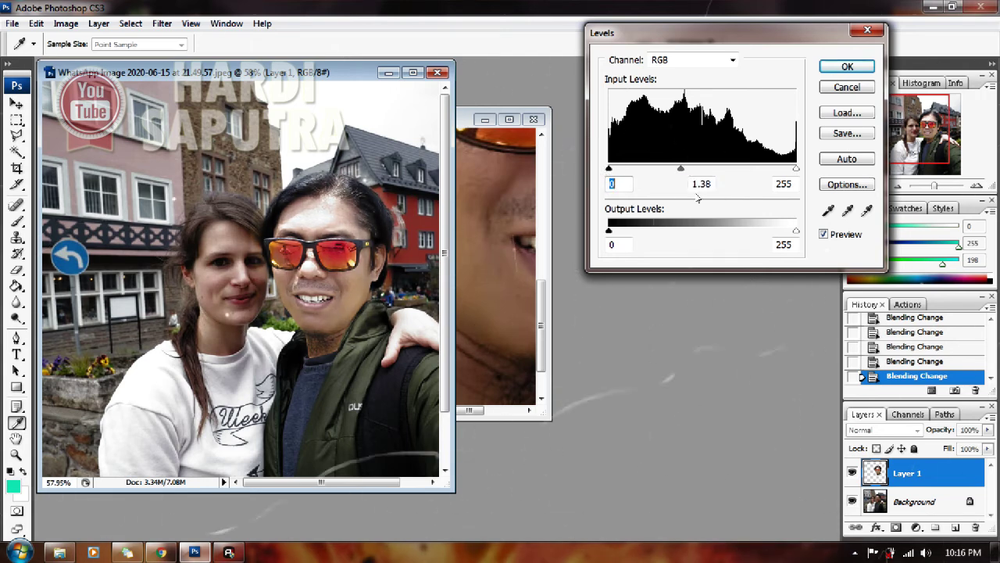
{"action": "mouse_move", "coordinate": [797, 170]}
{"action": "left_mouse_down"}
{"action": "mouse_move", "coordinate": [772, 171]}
{"action": "mouse_move", "coordinate": [789, 171]}
{"action": "left_mouse_up"}
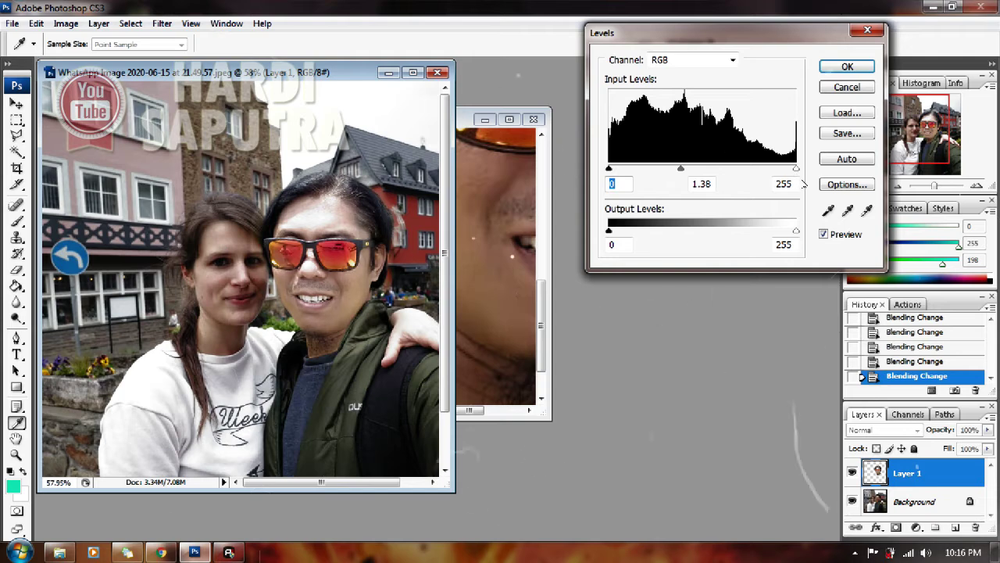
{"action": "key", "text": "Tab"}
{"action": "key", "text": "Tab"}
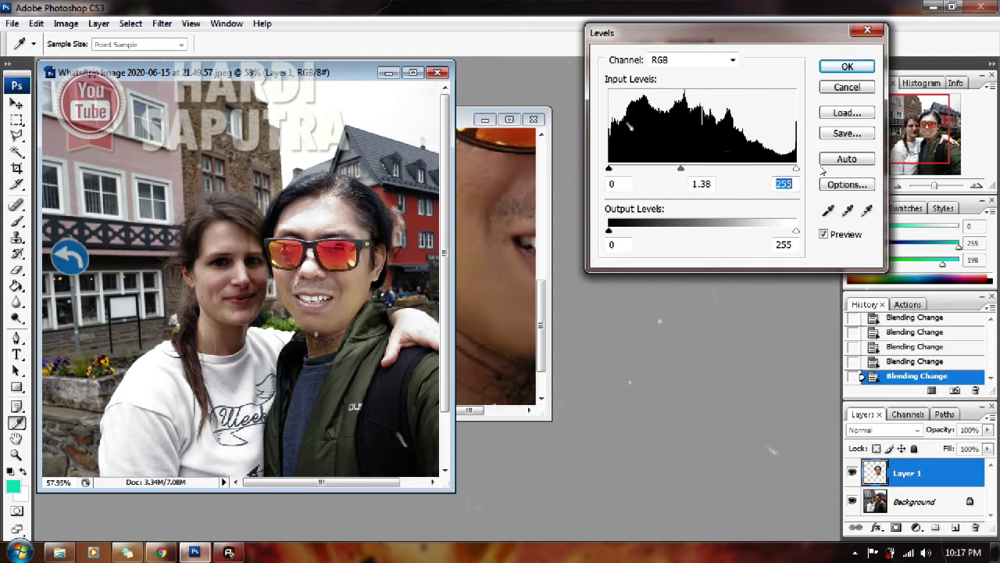
{"action": "left_click", "coordinate": [836, 66]}
{"action": "key", "text": "v"}
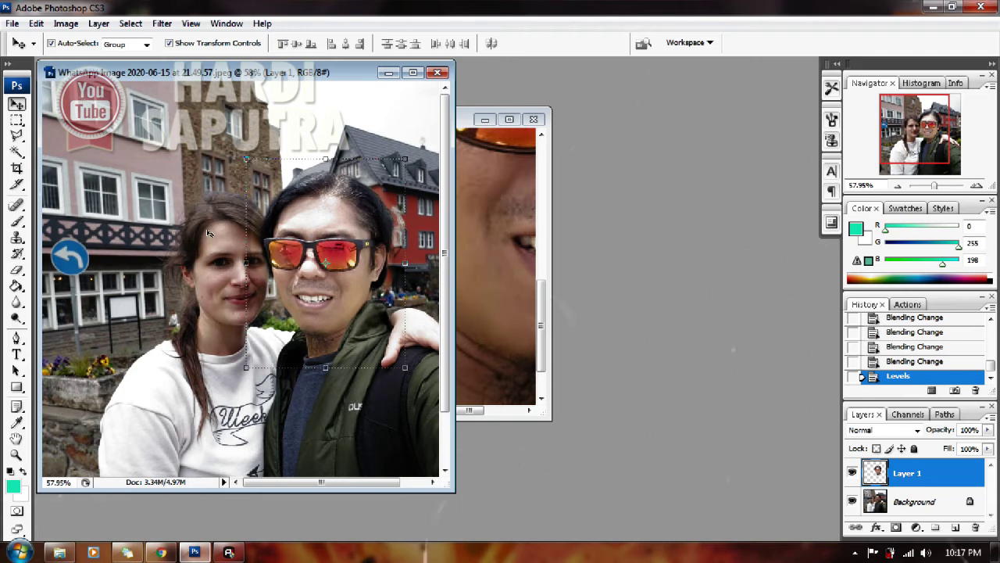
Step: Paint the earlier look back over the sunglasses with a soft History Brush
{"action": "left_click", "coordinate": [17, 253]}
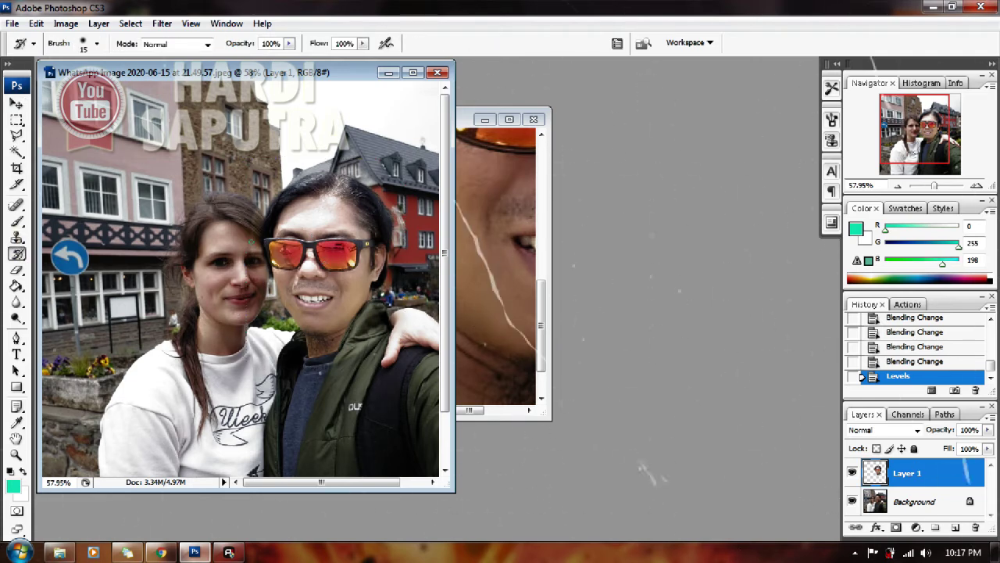
{"action": "right_click", "coordinate": [256, 239]}
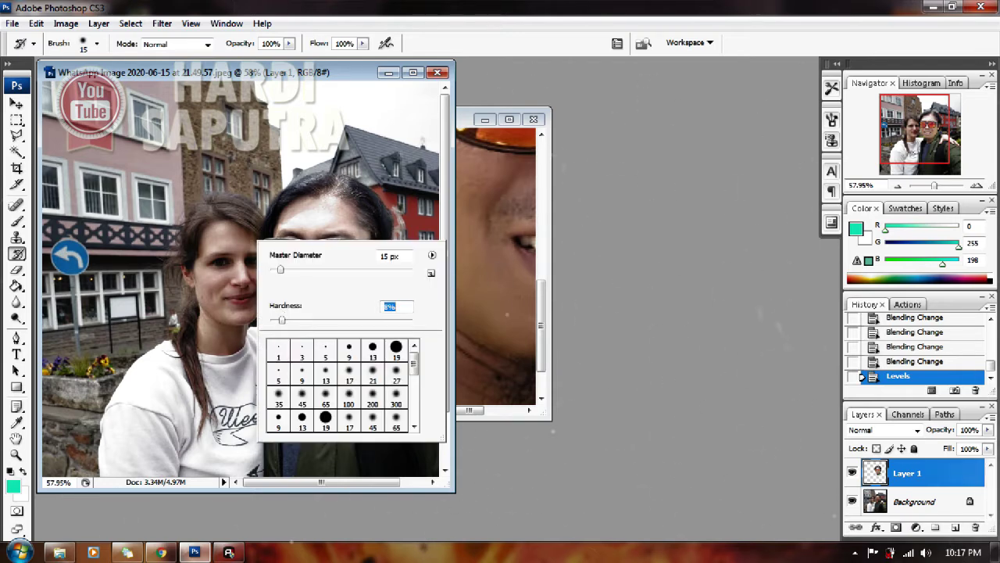
{"action": "key", "text": "Return"}
{"action": "left_click_drag", "start_coordinate": [270, 250], "coordinate": [390, 251]}
{"action": "left_click_drag", "start_coordinate": [274, 257], "coordinate": [387, 256]}
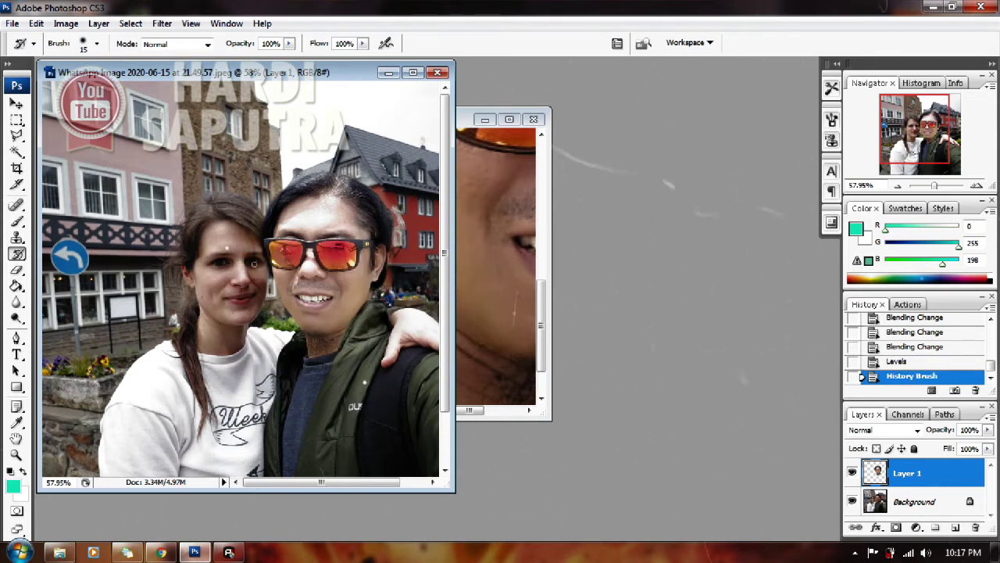
Step: Raise the brush Master Diameter to 43 px
{"action": "right_click", "coordinate": [263, 272]}
{"action": "left_click_drag", "start_coordinate": [282, 292], "coordinate": [304, 293]}
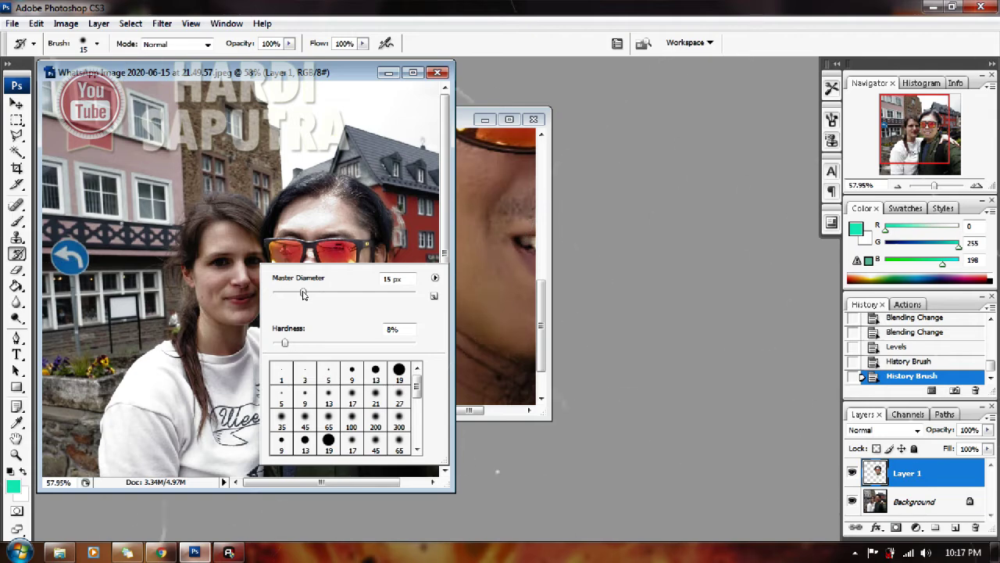
{"action": "key", "text": "Return"}
Step: Zoom in and History-brush the sky and hair edge above the blended face
{"action": "scroll", "coordinate": [250, 264], "scroll_direction": "up", "scroll_amount": 3}
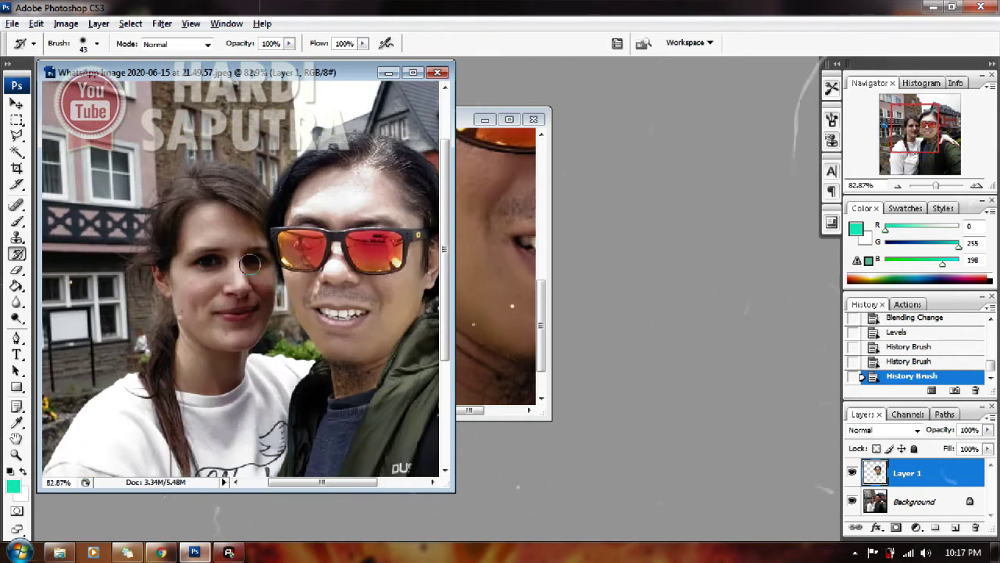
{"action": "scroll", "coordinate": [250, 266], "scroll_direction": "up", "scroll_amount": 3}
{"action": "scroll", "coordinate": [250, 266], "scroll_direction": "up", "scroll_amount": 2}
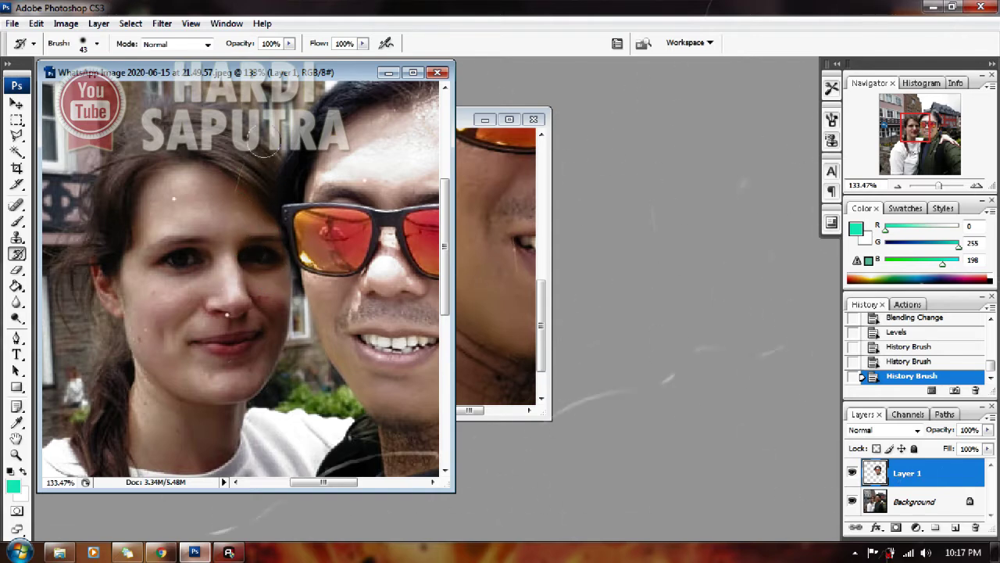
{"action": "left_click_drag", "start_coordinate": [271, 151], "coordinate": [181, 275]}
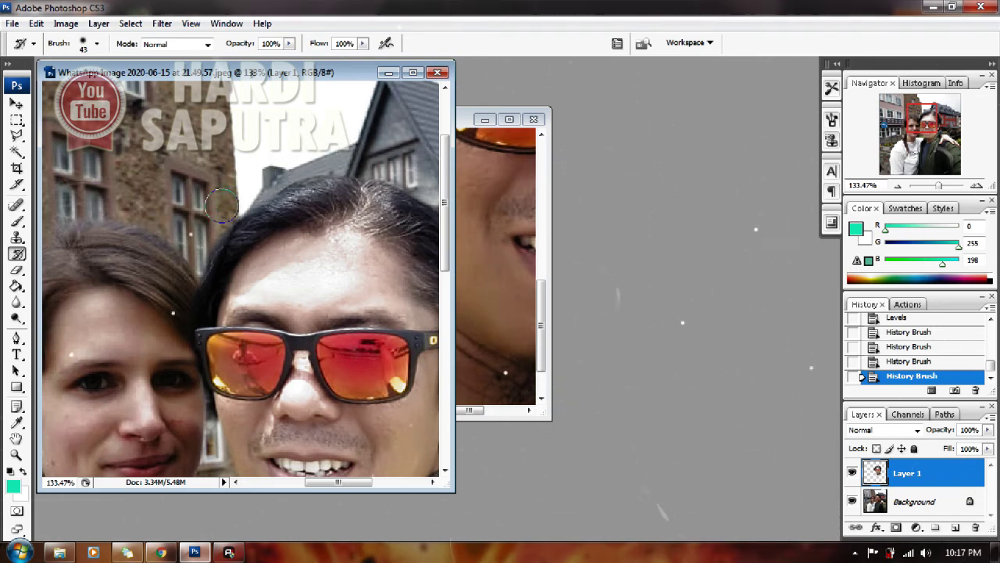
{"action": "left_click_drag", "start_coordinate": [229, 202], "coordinate": [196, 222]}
{"action": "left_click_drag", "start_coordinate": [380, 192], "coordinate": [196, 224]}
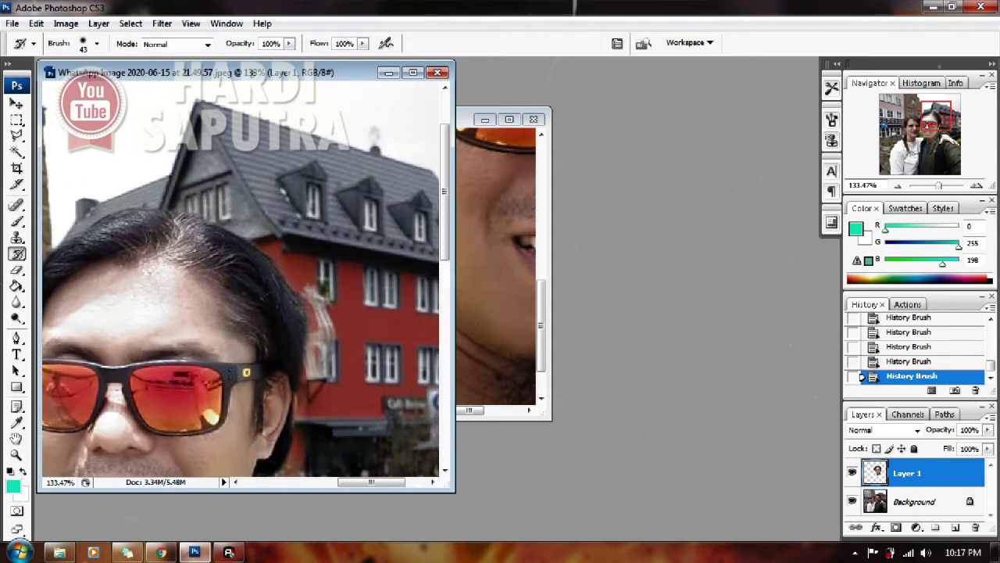
Step: Paint along the face and neck edges, then zoom out to review the blend
{"action": "left_click_drag", "start_coordinate": [337, 358], "coordinate": [312, 218]}
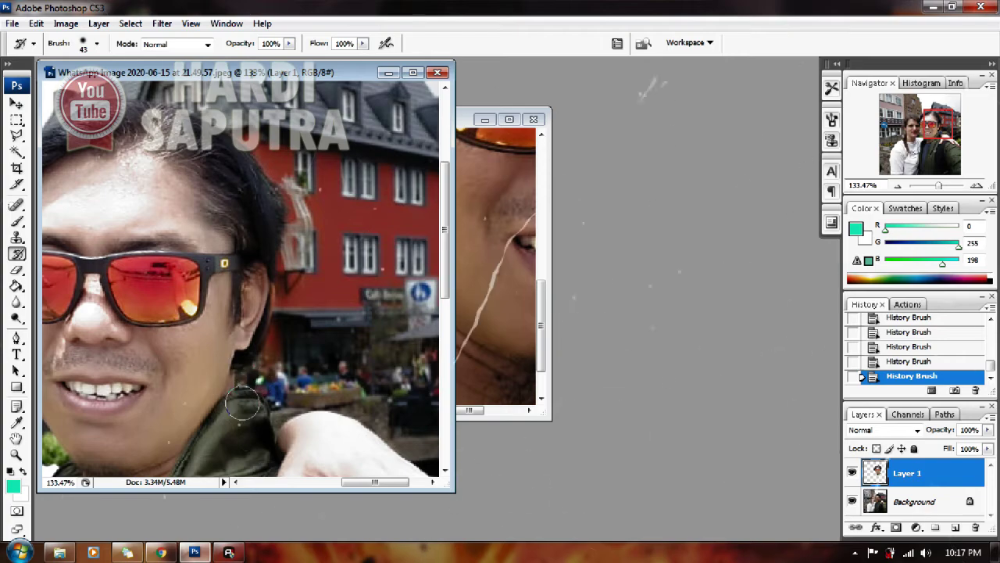
{"action": "left_click_drag", "start_coordinate": [226, 433], "coordinate": [266, 262]}
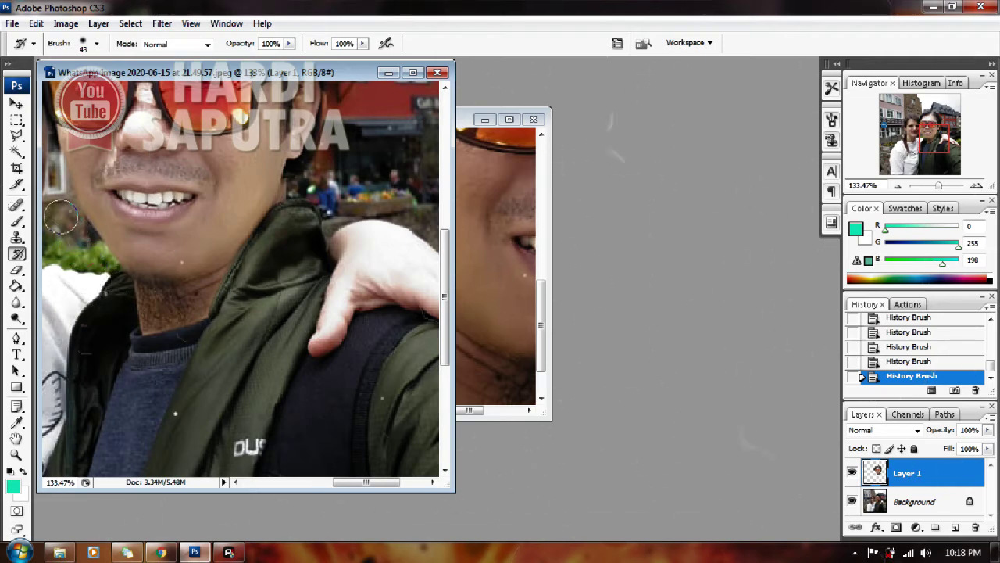
{"action": "left_click_drag", "start_coordinate": [99, 313], "coordinate": [193, 383]}
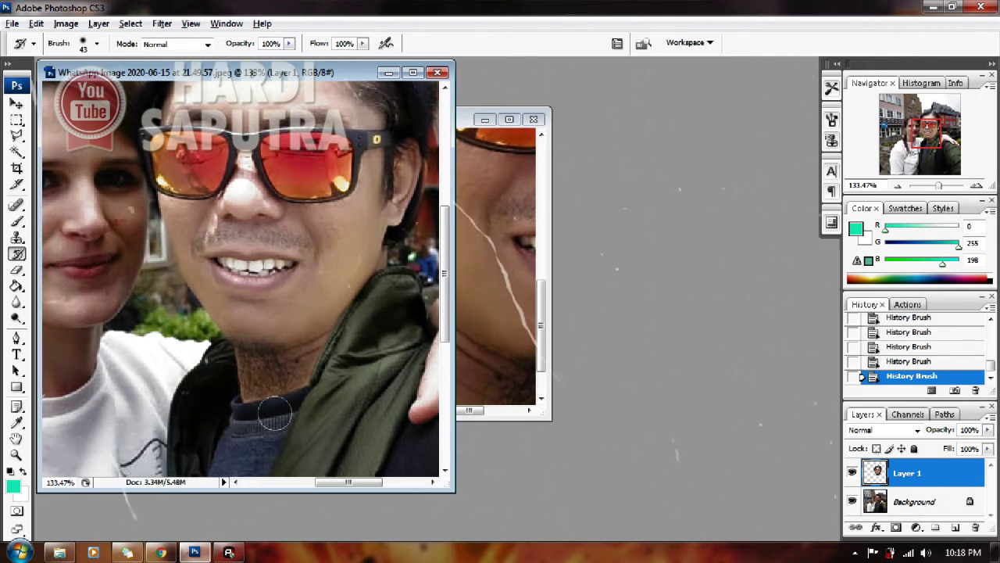
{"action": "scroll", "coordinate": [275, 414], "scroll_direction": "up", "scroll_amount": 2}
{"action": "scroll", "coordinate": [301, 414], "scroll_direction": "down", "scroll_amount": 4}
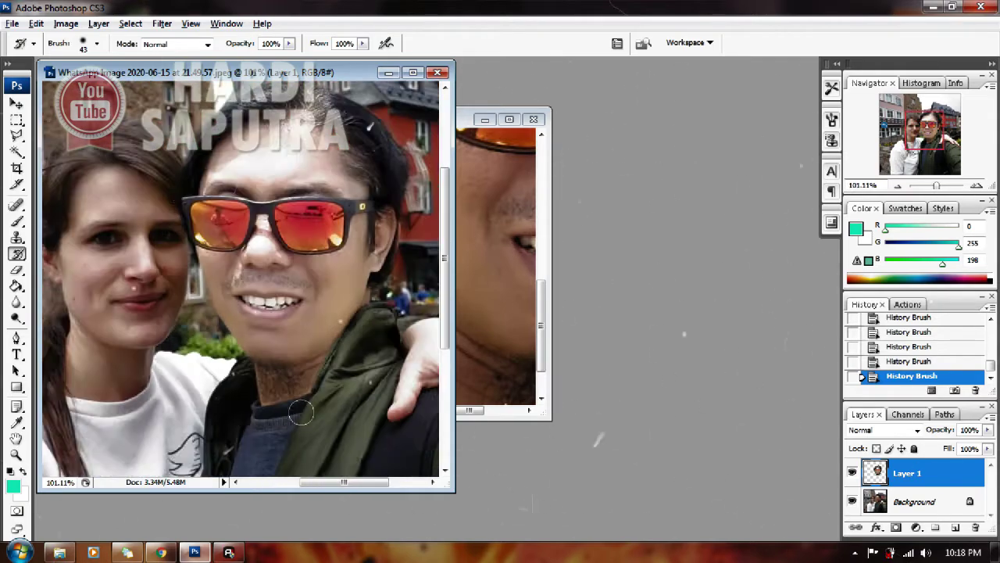
{"action": "scroll", "coordinate": [301, 413], "scroll_direction": "down", "scroll_amount": 1}
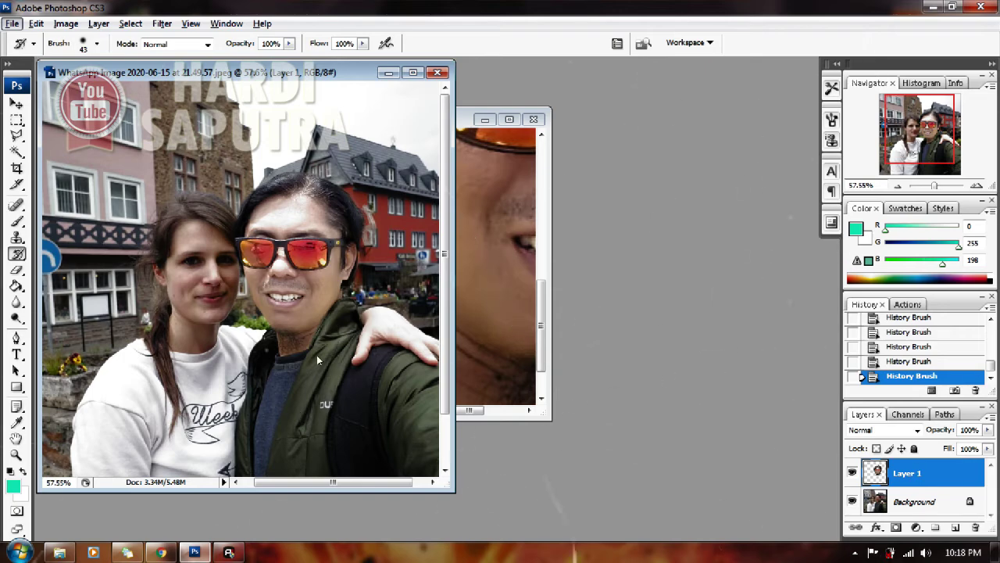
{"action": "scroll", "coordinate": [369, 217], "scroll_direction": "up", "scroll_amount": 3}
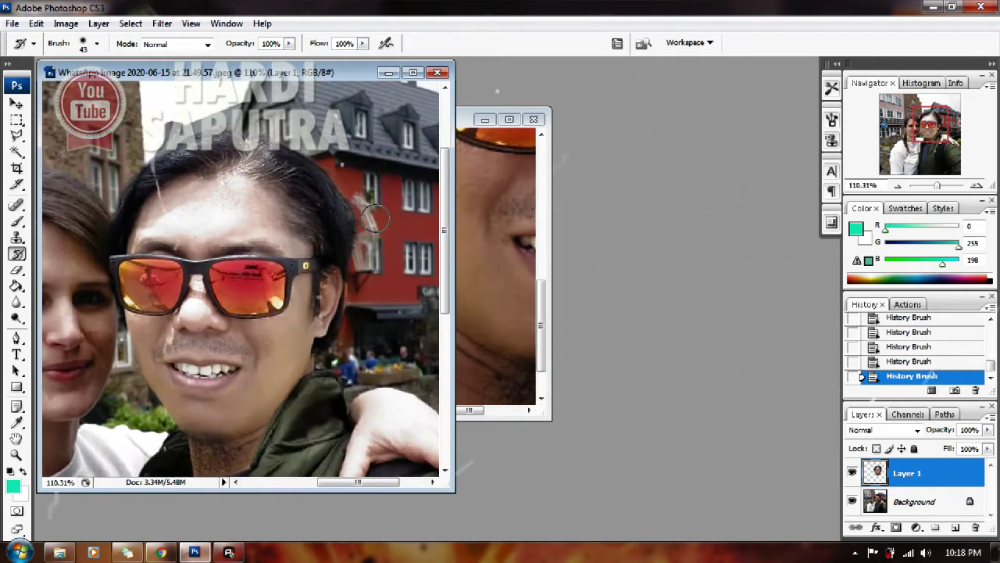
{"action": "scroll", "coordinate": [375, 218], "scroll_direction": "down", "scroll_amount": 2}
{"action": "scroll", "coordinate": [375, 219], "scroll_direction": "down", "scroll_amount": 2}
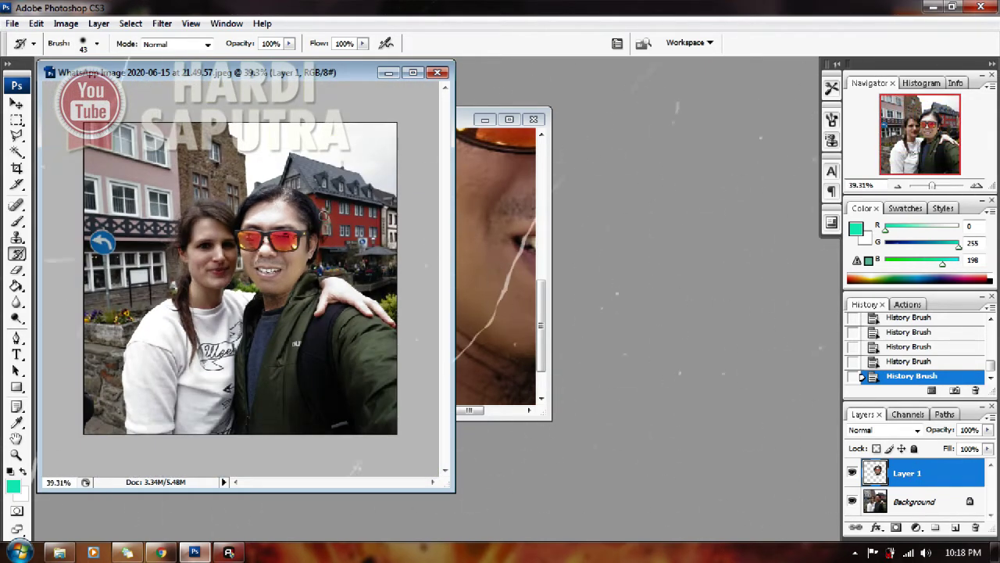
{"action": "left_click", "coordinate": [13, 23]}
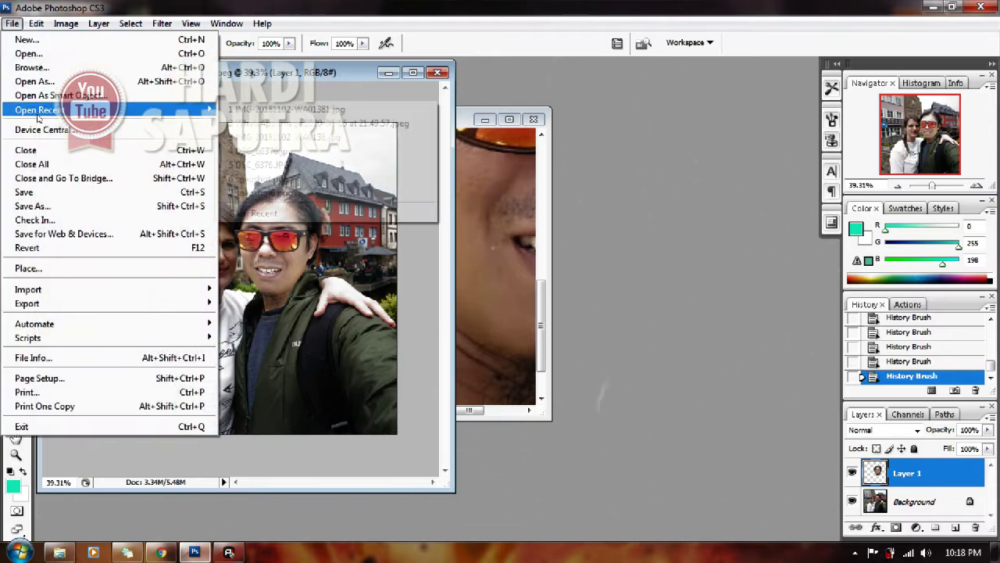
Step: Save the photo as a JPEG copy at maximum quality 12
{"action": "left_click", "coordinate": [35, 206]}
{"action": "left_click", "coordinate": [473, 317]}
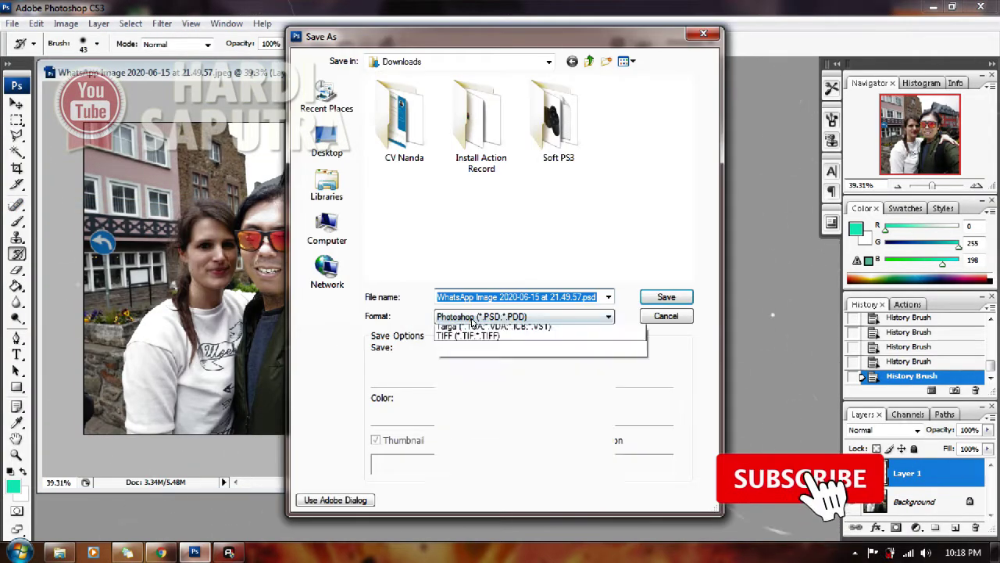
{"action": "left_click", "coordinate": [483, 386]}
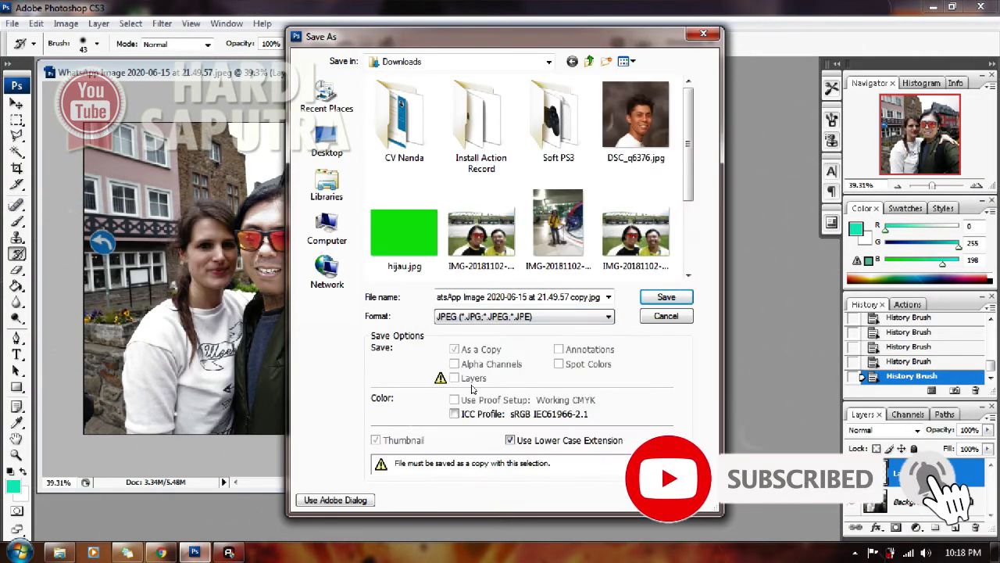
{"action": "left_click", "coordinate": [677, 296]}
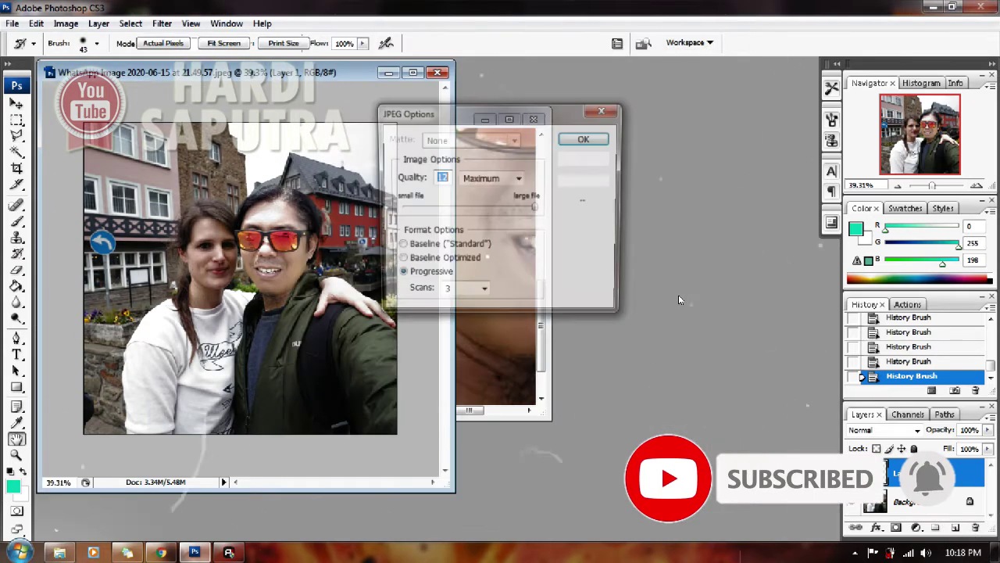
{"action": "left_click", "coordinate": [582, 138]}
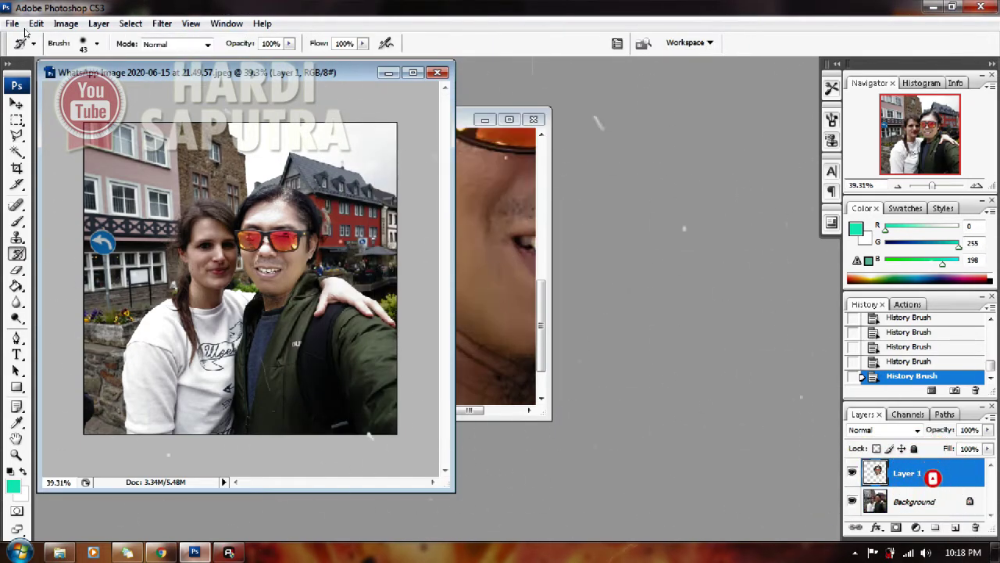
Step: Open the saved copy.jpg file as a new document
{"action": "left_click", "coordinate": [12, 24]}
{"action": "left_click", "coordinate": [29, 53]}
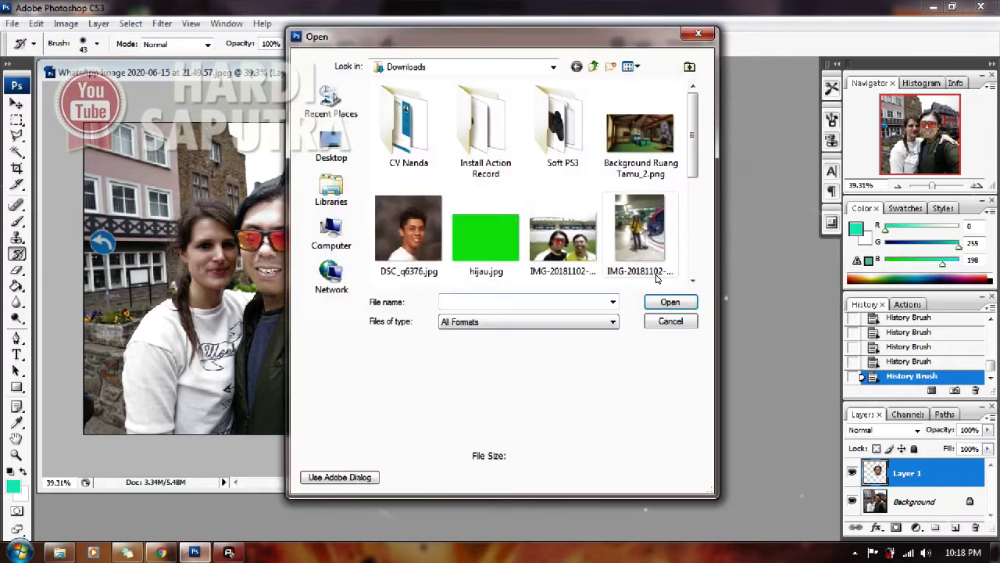
{"action": "scroll", "coordinate": [691, 278], "scroll_direction": "down", "scroll_amount": 2}
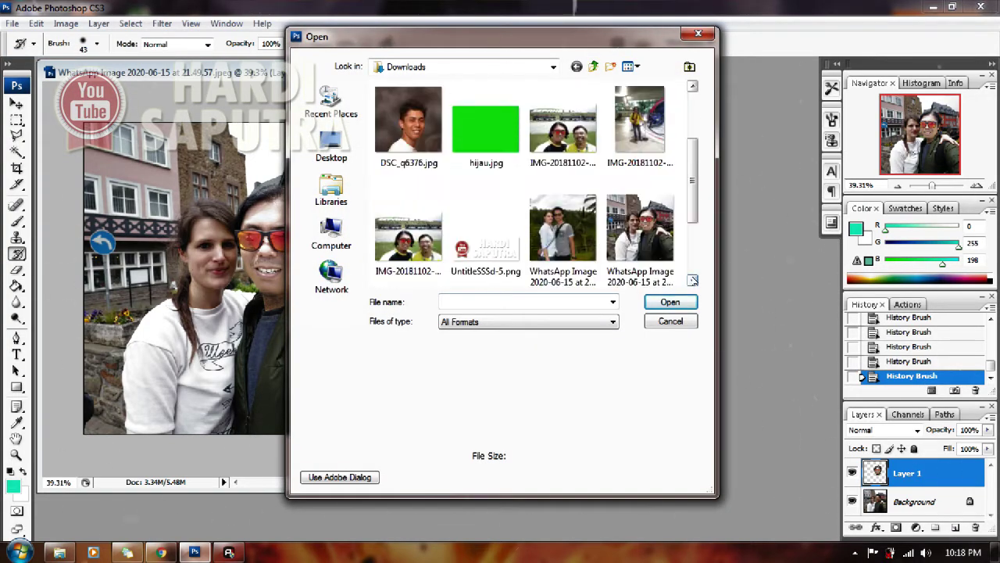
{"action": "scroll", "coordinate": [692, 280], "scroll_direction": "down", "scroll_amount": 1}
{"action": "double_click", "coordinate": [644, 184]}
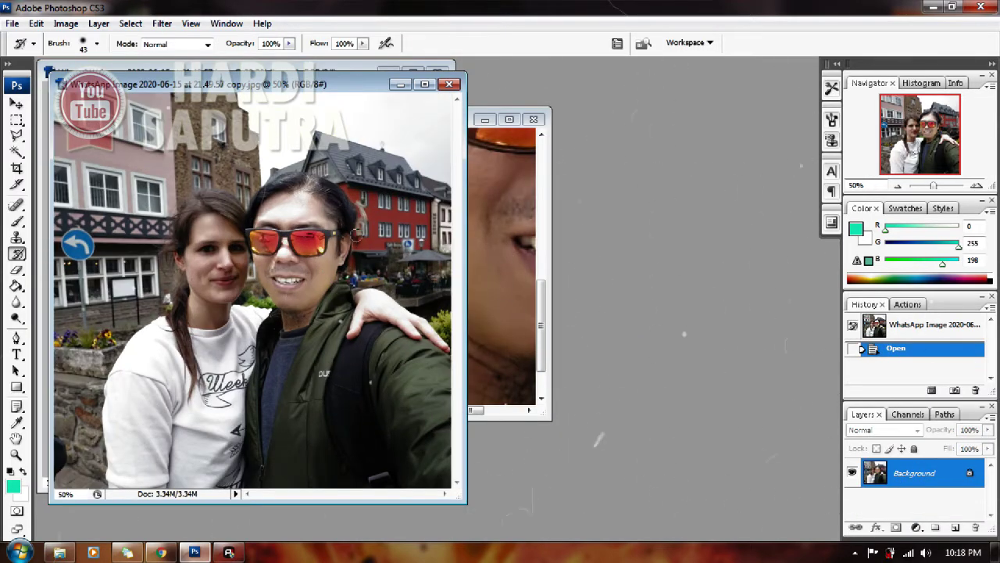
Step: Zoom in on the hair edge and set the Clone Stamp brush to 11 px
{"action": "scroll", "coordinate": [326, 275], "scroll_direction": "up", "scroll_amount": 2}
{"action": "scroll", "coordinate": [351, 234], "scroll_direction": "up", "scroll_amount": 2}
{"action": "scroll", "coordinate": [371, 202], "scroll_direction": "up", "scroll_amount": 2}
{"action": "scroll", "coordinate": [372, 202], "scroll_direction": "up", "scroll_amount": 1}
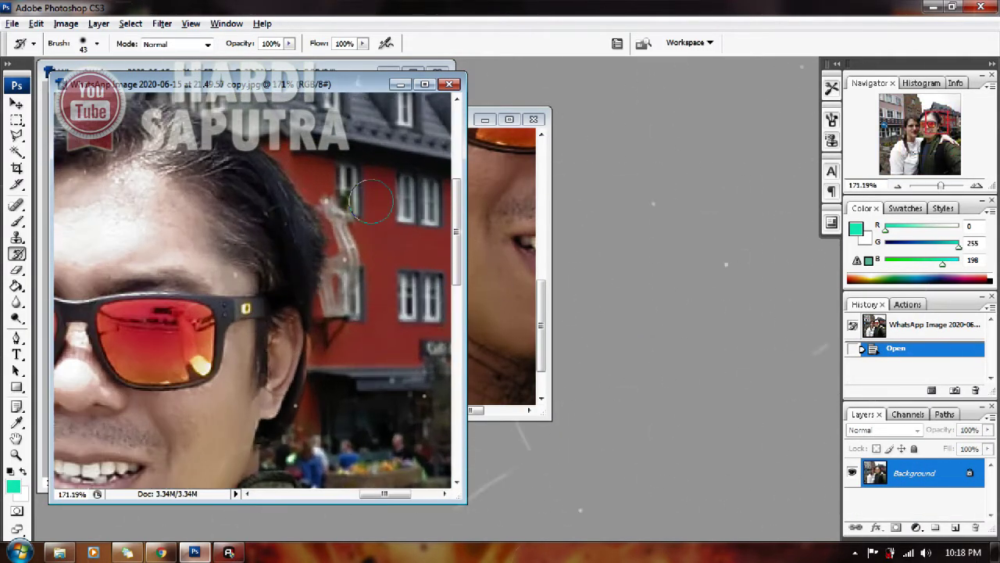
{"action": "scroll", "coordinate": [372, 202], "scroll_direction": "up", "scroll_amount": 1}
{"action": "scroll", "coordinate": [371, 202], "scroll_direction": "up", "scroll_amount": 2}
{"action": "scroll", "coordinate": [372, 201], "scroll_direction": "up", "scroll_amount": 1}
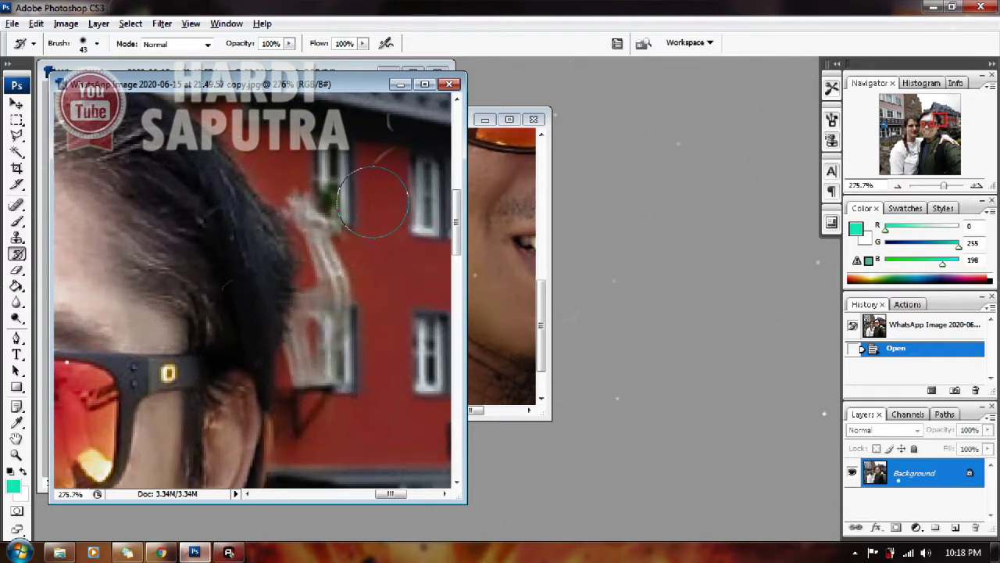
{"action": "scroll", "coordinate": [372, 202], "scroll_direction": "up", "scroll_amount": 1}
{"action": "left_click", "coordinate": [16, 237]}
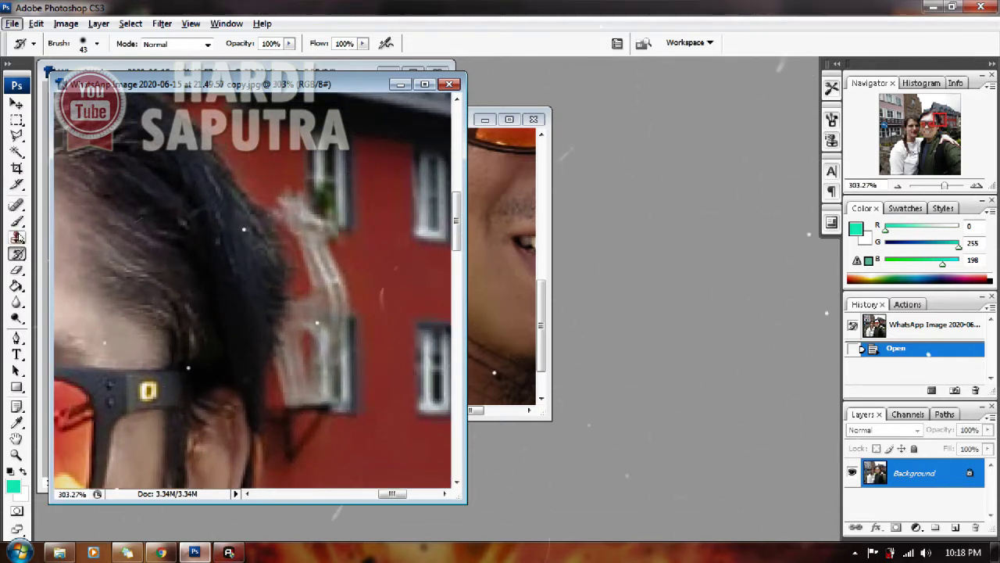
{"action": "right_click", "coordinate": [263, 186]}
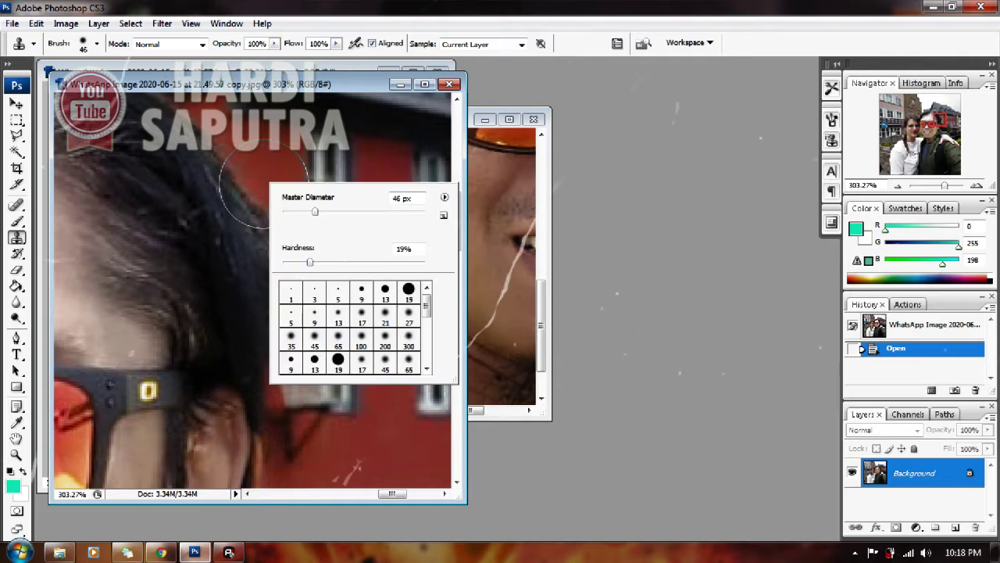
{"action": "left_click_drag", "start_coordinate": [287, 212], "coordinate": [291, 213]}
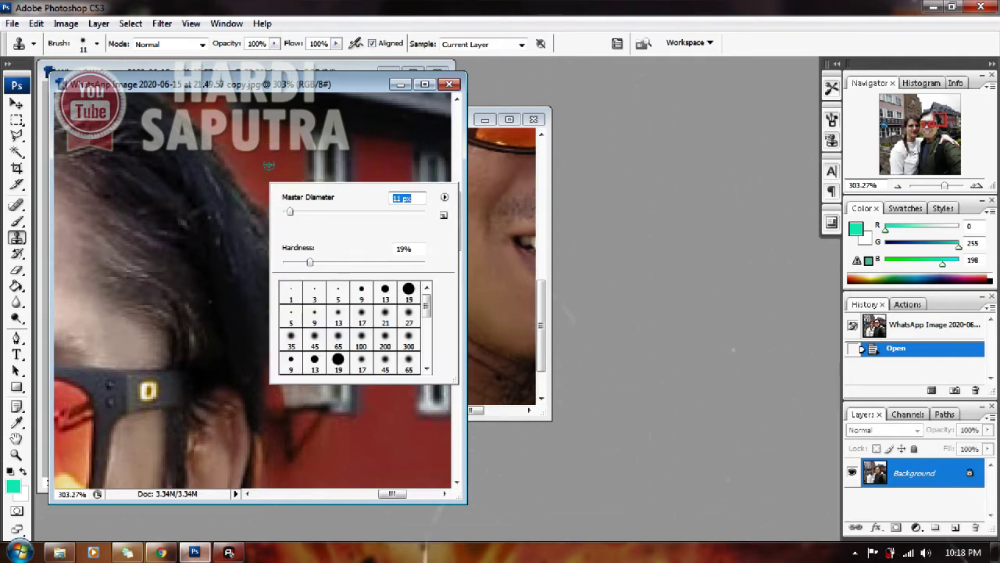
{"action": "key", "text": "Return"}
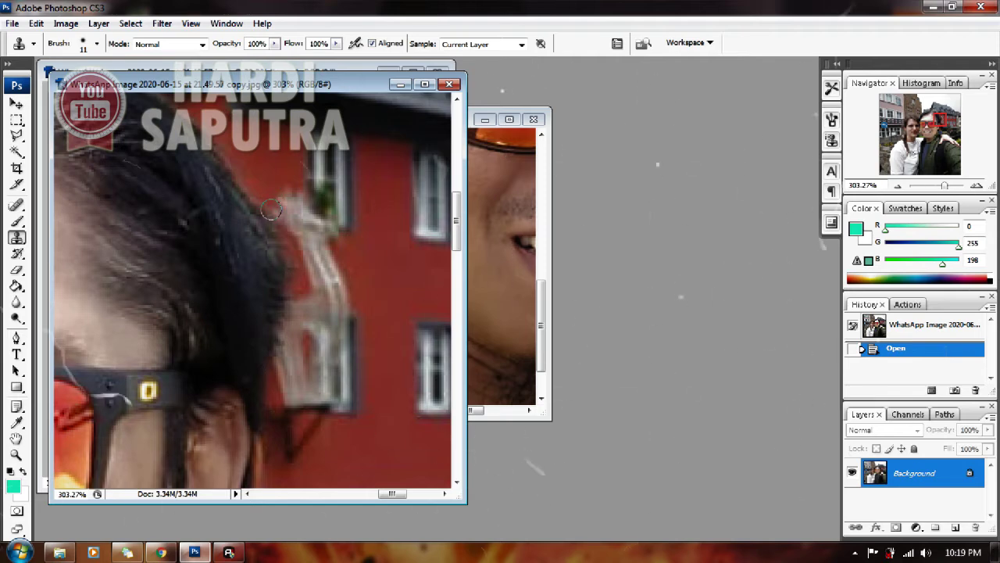
Step: Sample the red wall and clone it down along the rough hair edge
{"action": "left_click", "coordinate": [261, 201]}
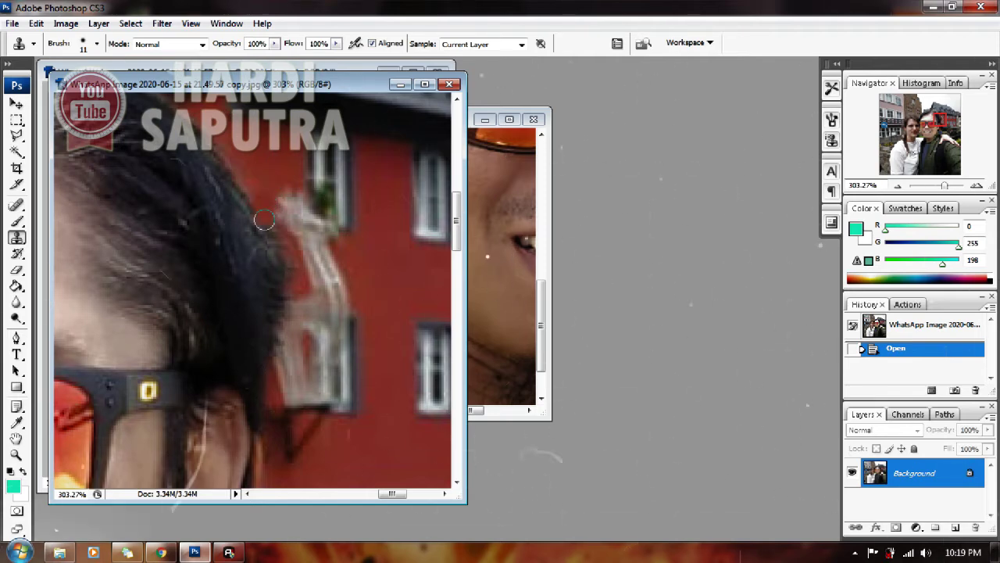
{"action": "left_click", "coordinate": [257, 207]}
{"action": "left_click", "coordinate": [259, 233]}
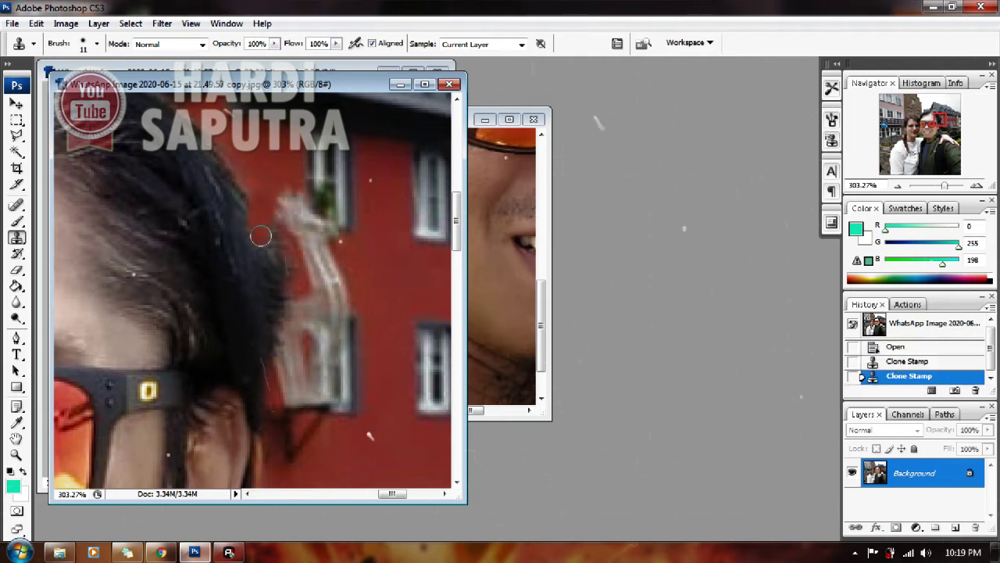
{"action": "left_click_drag", "start_coordinate": [264, 236], "coordinate": [270, 242]}
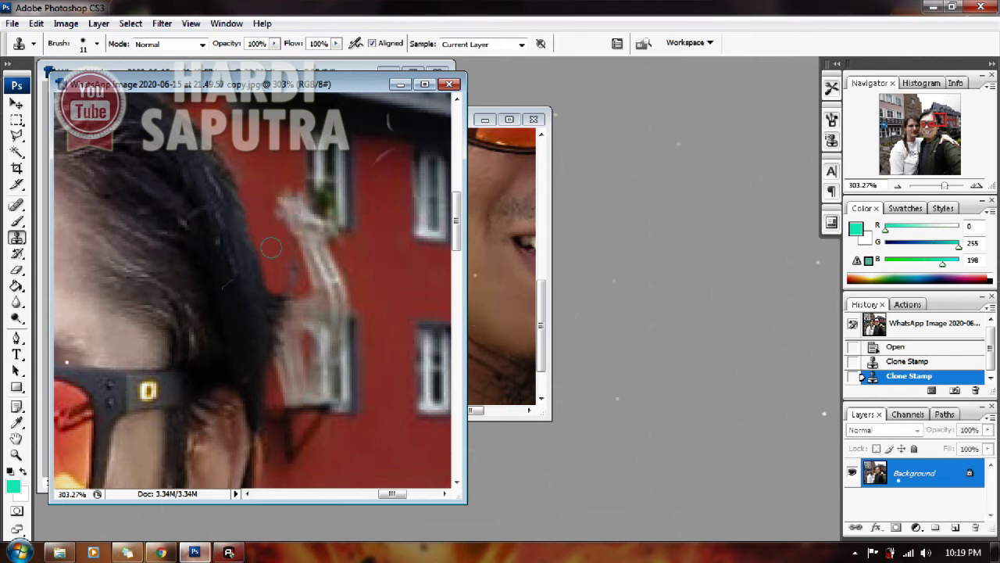
{"action": "left_click_drag", "start_coordinate": [270, 247], "coordinate": [296, 273]}
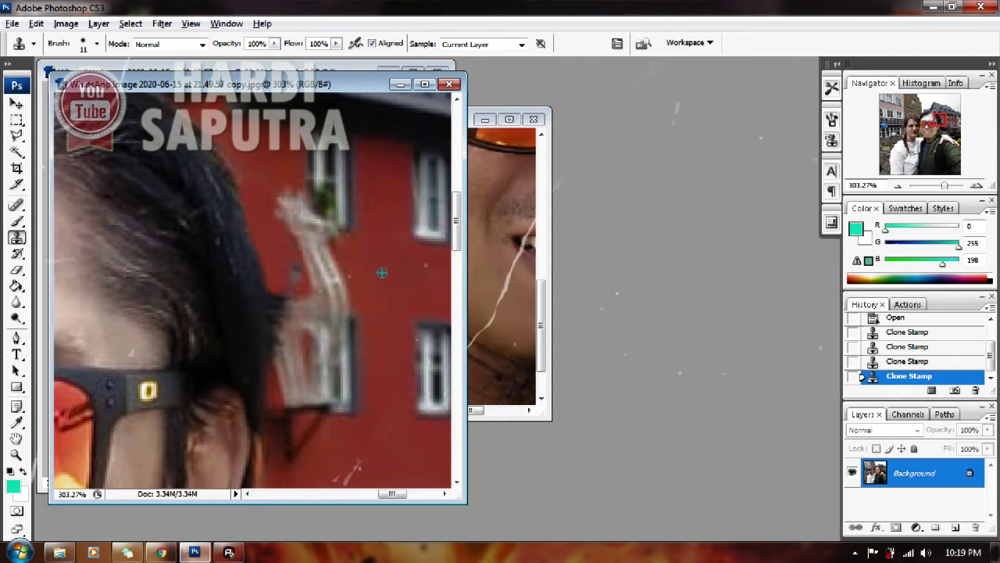
{"action": "left_click", "coordinate": [293, 279]}
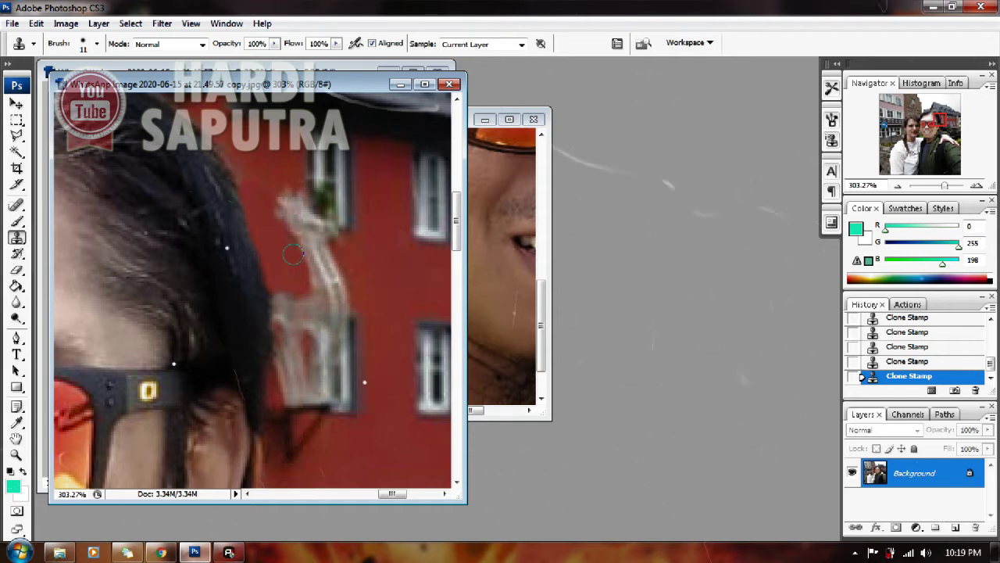
Step: Zoom in and out repeatedly to inspect the cloned hair edge against the red wall
{"action": "scroll", "coordinate": [288, 288], "scroll_direction": "down", "scroll_amount": 1}
{"action": "scroll", "coordinate": [287, 288], "scroll_direction": "down", "scroll_amount": 1}
{"action": "scroll", "coordinate": [293, 254], "scroll_direction": "down", "scroll_amount": 1}
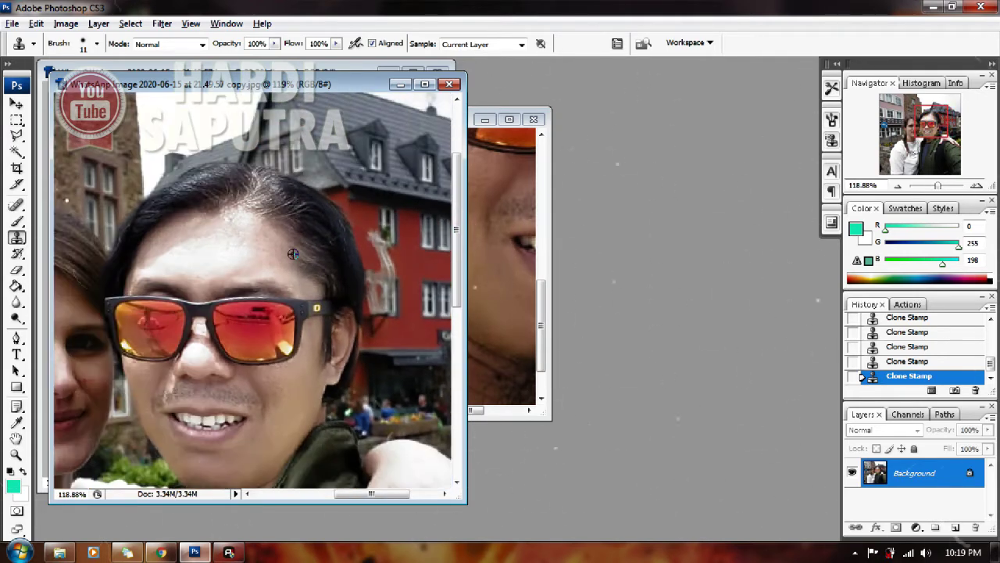
{"action": "scroll", "coordinate": [293, 254], "scroll_direction": "up", "scroll_amount": 1}
{"action": "scroll", "coordinate": [293, 254], "scroll_direction": "up", "scroll_amount": 2}
{"action": "scroll", "coordinate": [360, 211], "scroll_direction": "up", "scroll_amount": 1}
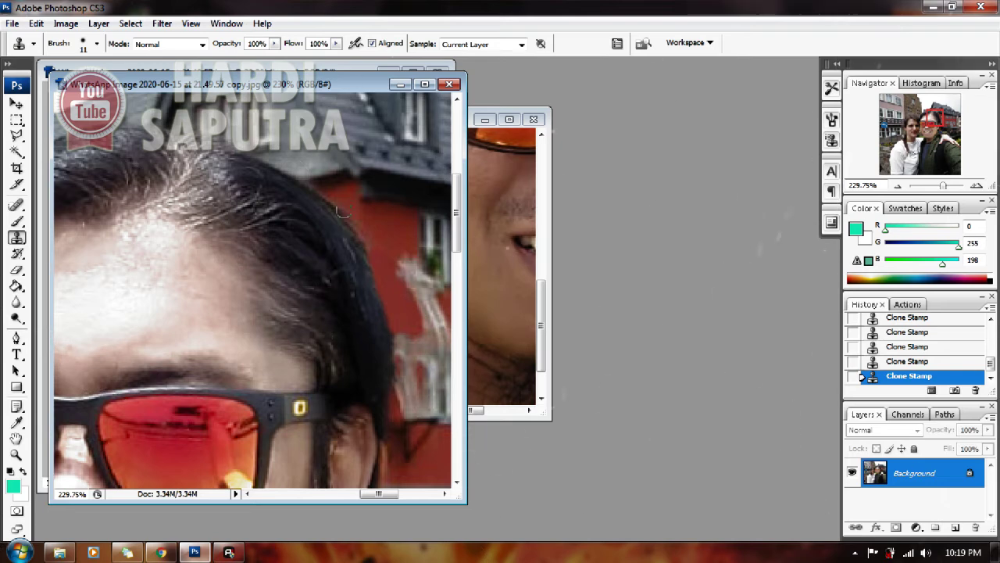
{"action": "scroll", "coordinate": [340, 209], "scroll_direction": "up", "scroll_amount": 2}
{"action": "scroll", "coordinate": [346, 202], "scroll_direction": "up", "scroll_amount": 2}
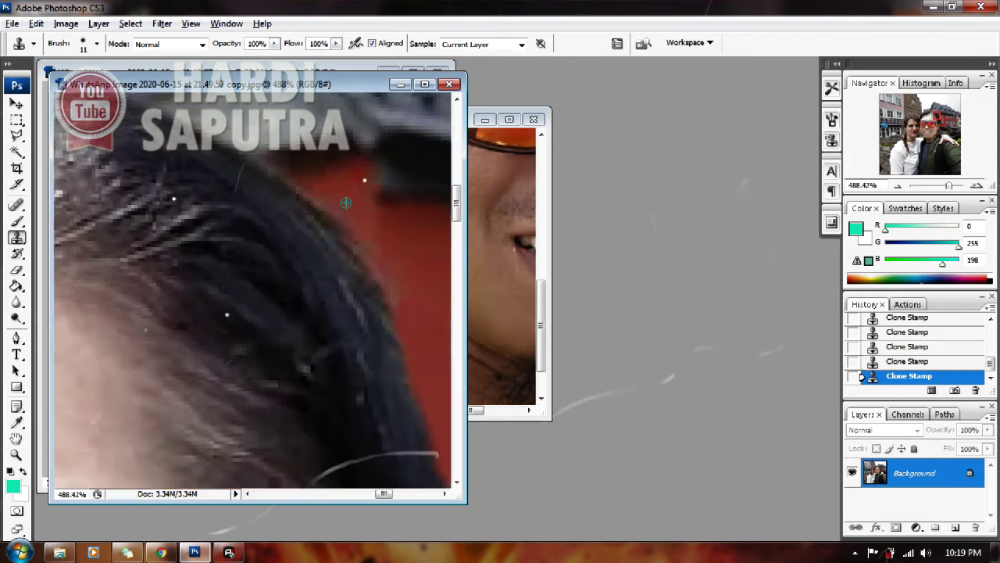
{"action": "scroll", "coordinate": [347, 202], "scroll_direction": "up", "scroll_amount": 1}
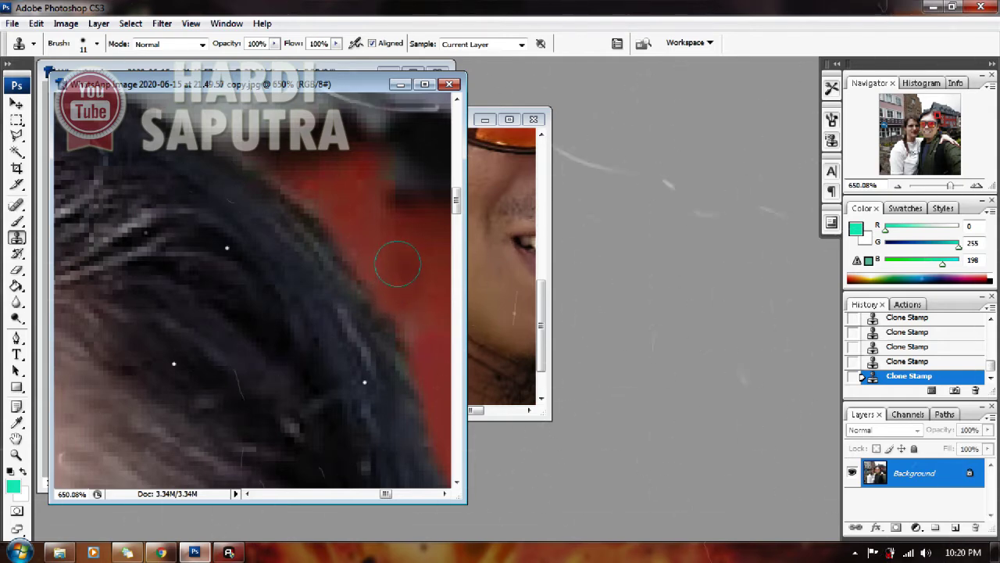
{"action": "scroll", "coordinate": [400, 275], "scroll_direction": "down", "scroll_amount": 2}
{"action": "scroll", "coordinate": [397, 263], "scroll_direction": "down", "scroll_amount": 1}
{"action": "scroll", "coordinate": [406, 285], "scroll_direction": "down", "scroll_amount": 1}
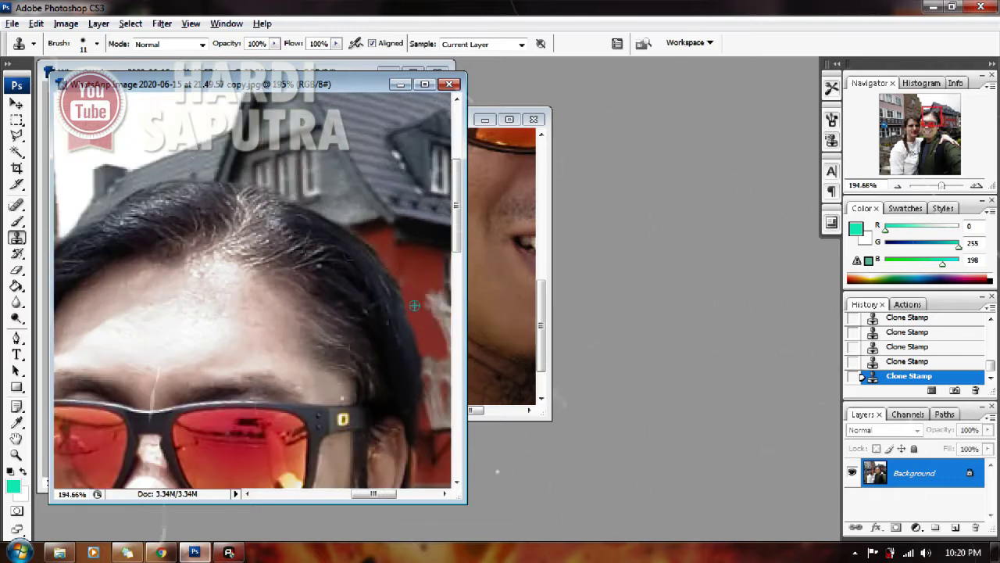
{"action": "scroll", "coordinate": [422, 271], "scroll_direction": "up", "scroll_amount": 1}
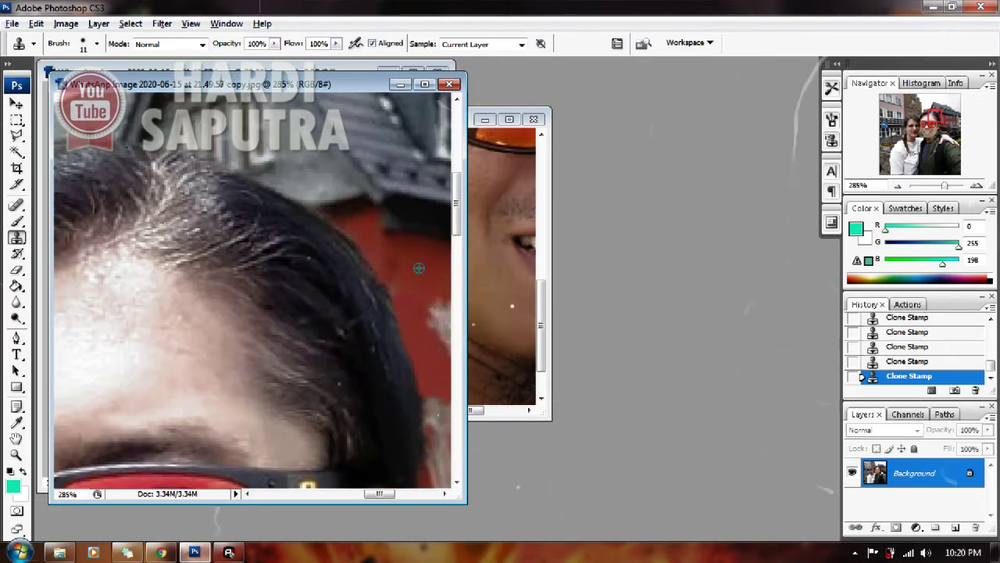
{"action": "scroll", "coordinate": [418, 267], "scroll_direction": "up", "scroll_amount": 1}
{"action": "scroll", "coordinate": [418, 267], "scroll_direction": "up", "scroll_amount": 1}
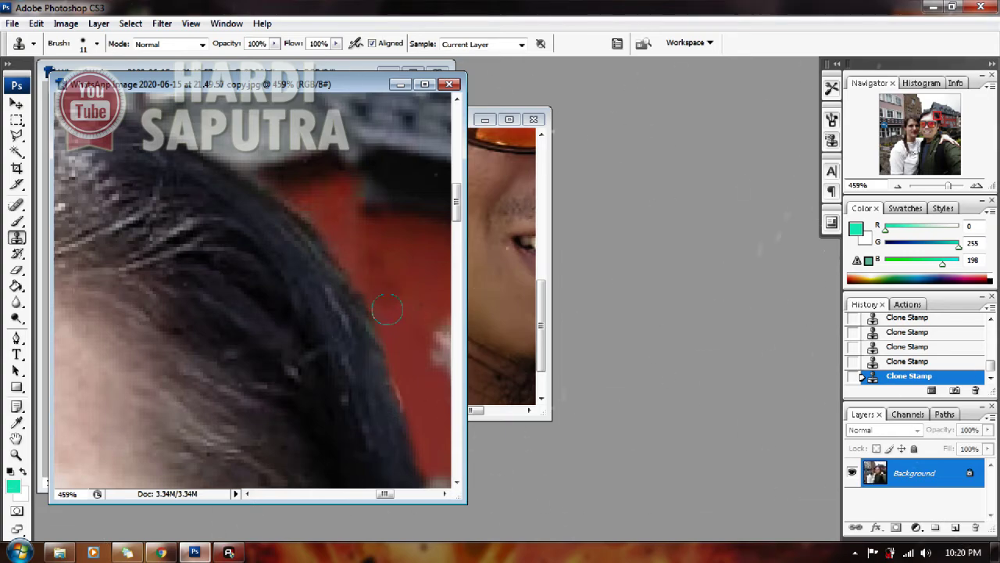
{"action": "scroll", "coordinate": [404, 272], "scroll_direction": "down", "scroll_amount": 3}
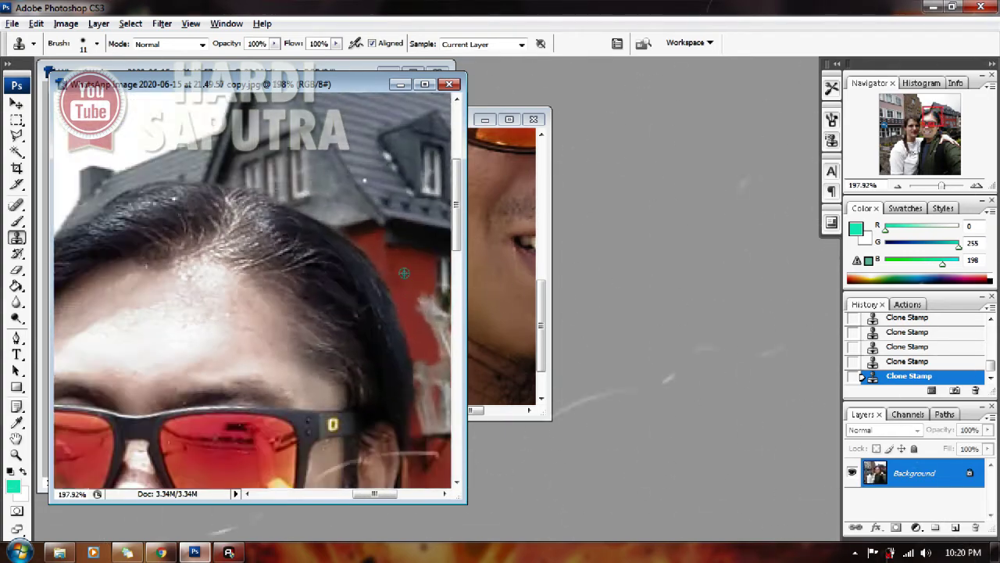
{"action": "scroll", "coordinate": [404, 271], "scroll_direction": "down", "scroll_amount": 2}
{"action": "scroll", "coordinate": [406, 289], "scroll_direction": "down", "scroll_amount": 2}
{"action": "scroll", "coordinate": [411, 308], "scroll_direction": "down", "scroll_amount": 1}
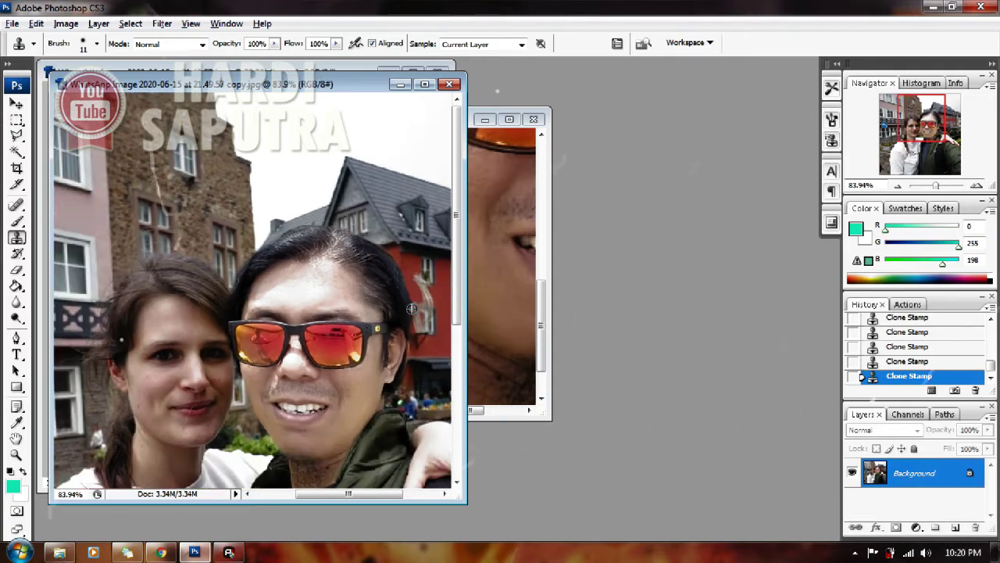
{"action": "scroll", "coordinate": [412, 282], "scroll_direction": "up", "scroll_amount": 2}
{"action": "scroll", "coordinate": [415, 277], "scroll_direction": "up", "scroll_amount": 2}
{"action": "scroll", "coordinate": [415, 273], "scroll_direction": "up", "scroll_amount": 2}
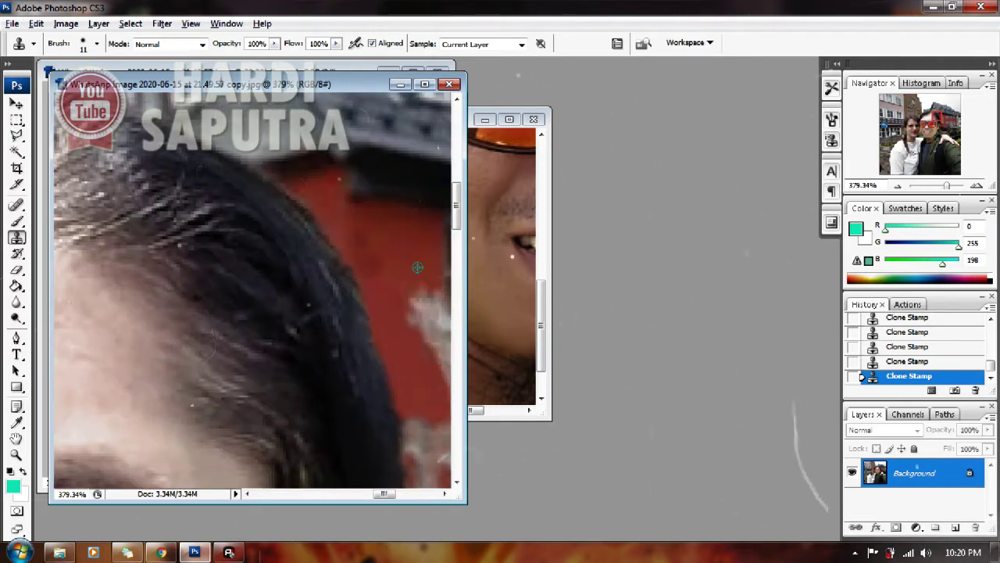
{"action": "scroll", "coordinate": [417, 267], "scroll_direction": "up", "scroll_amount": 1}
{"action": "scroll", "coordinate": [368, 288], "scroll_direction": "up", "scroll_amount": 2}
Step: Shrink the Clone Stamp brush to 6 px and zoom in on the ear
{"action": "right_click", "coordinate": [319, 316]}
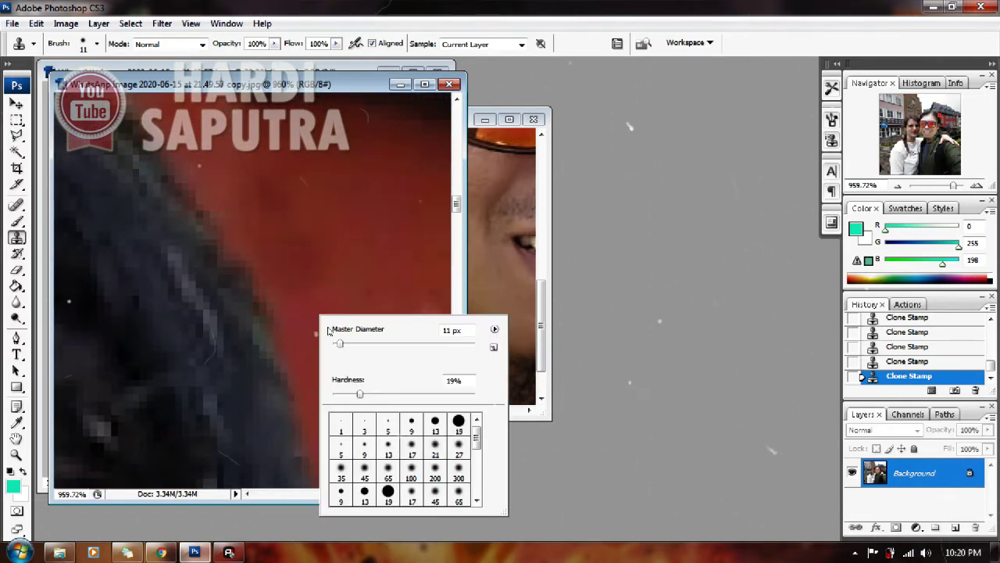
{"action": "left_click_drag", "start_coordinate": [344, 344], "coordinate": [340, 344]}
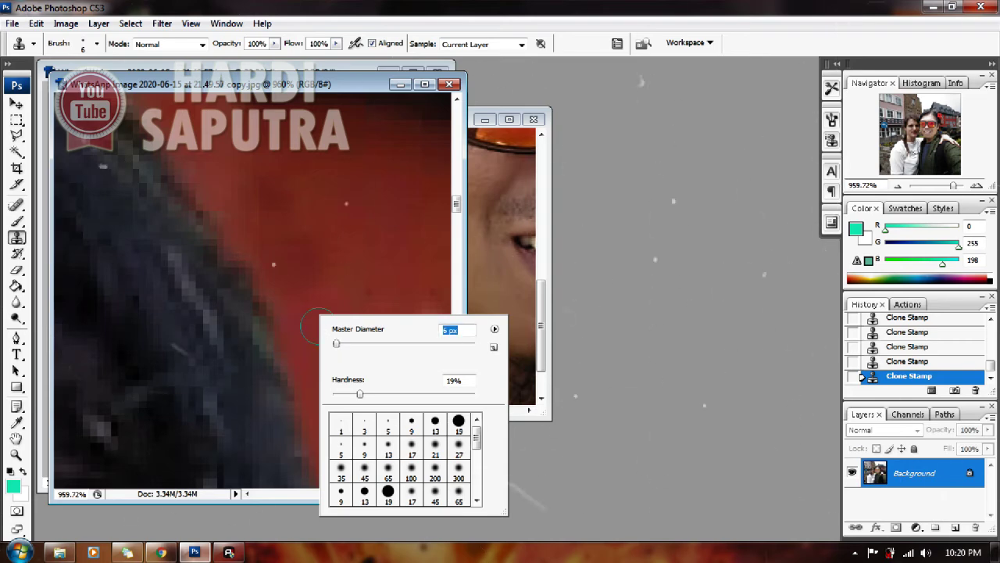
{"action": "key", "text": "Return"}
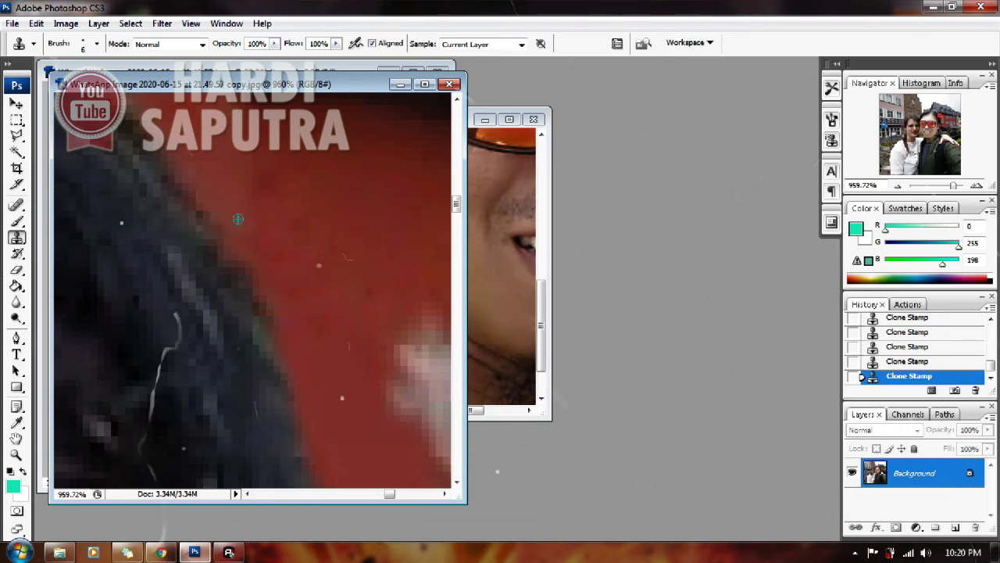
{"action": "scroll", "coordinate": [238, 219], "scroll_direction": "down", "scroll_amount": 2}
{"action": "scroll", "coordinate": [239, 223], "scroll_direction": "down", "scroll_amount": 1}
{"action": "scroll", "coordinate": [239, 228], "scroll_direction": "down", "scroll_amount": 1}
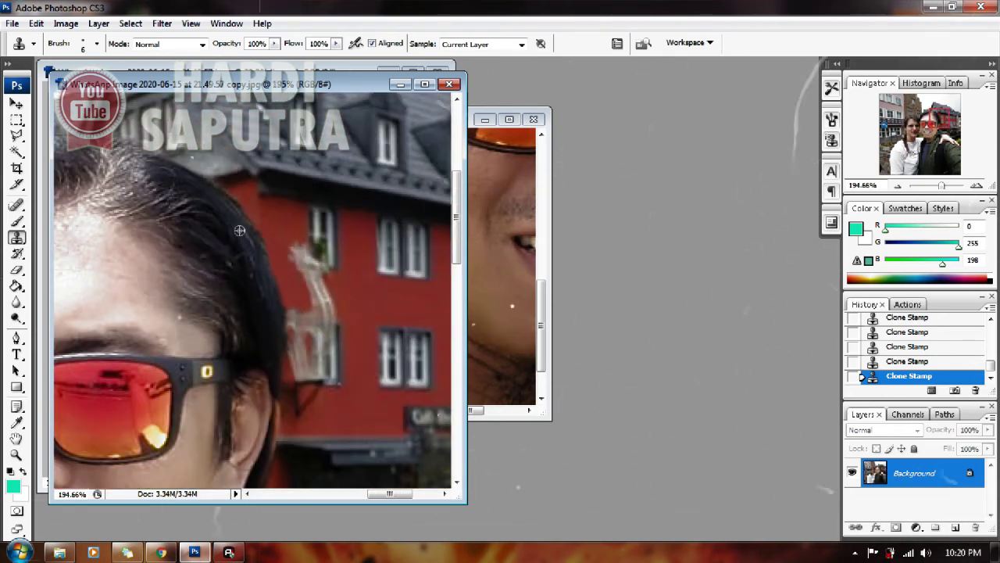
{"action": "scroll", "coordinate": [239, 229], "scroll_direction": "down", "scroll_amount": 1}
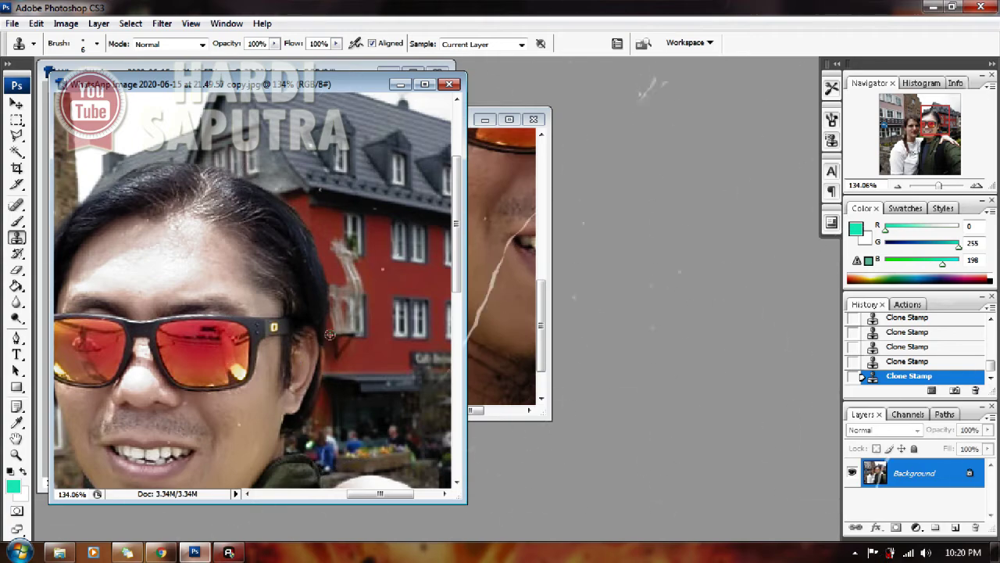
{"action": "scroll", "coordinate": [329, 336], "scroll_direction": "up", "scroll_amount": 1}
{"action": "scroll", "coordinate": [324, 379], "scroll_direction": "up", "scroll_amount": 1}
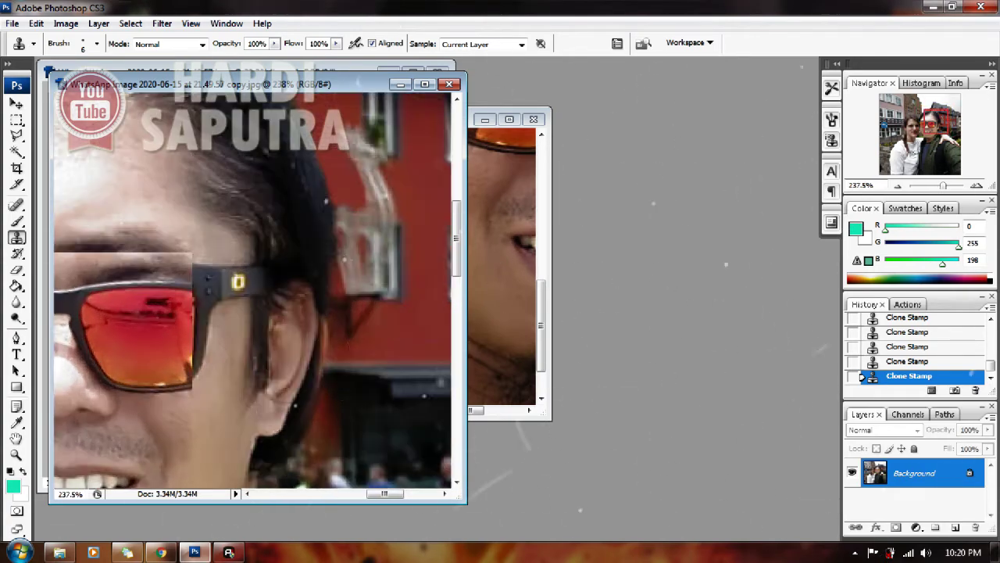
{"action": "scroll", "coordinate": [325, 381], "scroll_direction": "up", "scroll_amount": 1}
{"action": "scroll", "coordinate": [325, 364], "scroll_direction": "up", "scroll_amount": 1}
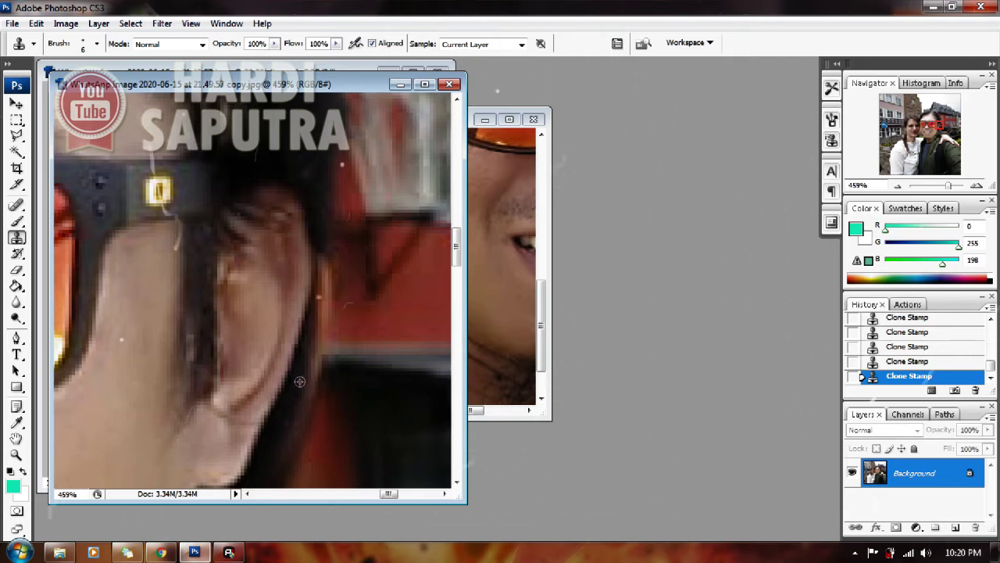
{"action": "scroll", "coordinate": [297, 371], "scroll_direction": "down", "scroll_amount": 2}
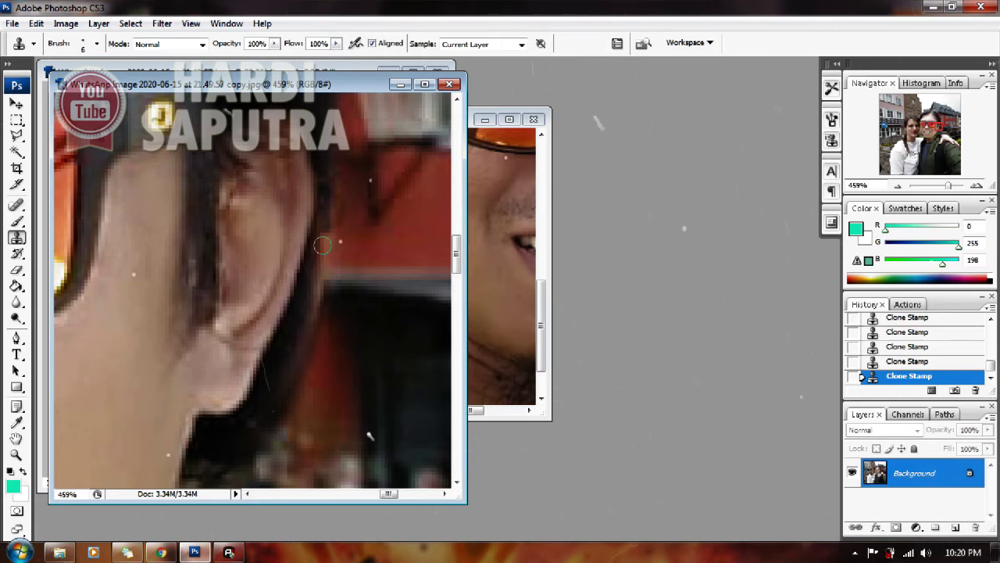
Step: Clone over the edge behind the ear beside the sunglasses
{"action": "left_click", "coordinate": [322, 237]}
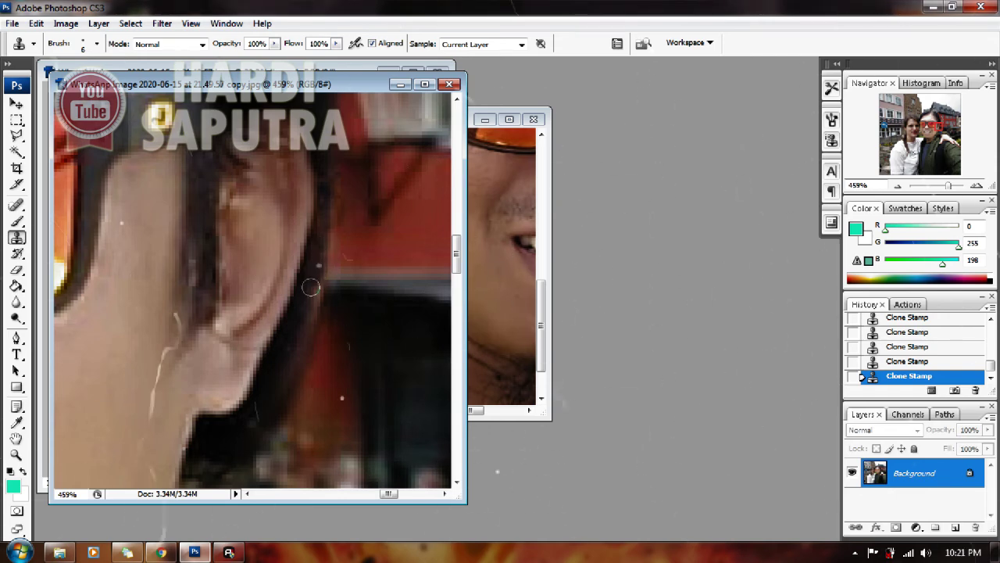
{"action": "scroll", "coordinate": [306, 296], "scroll_direction": "down", "scroll_amount": 5}
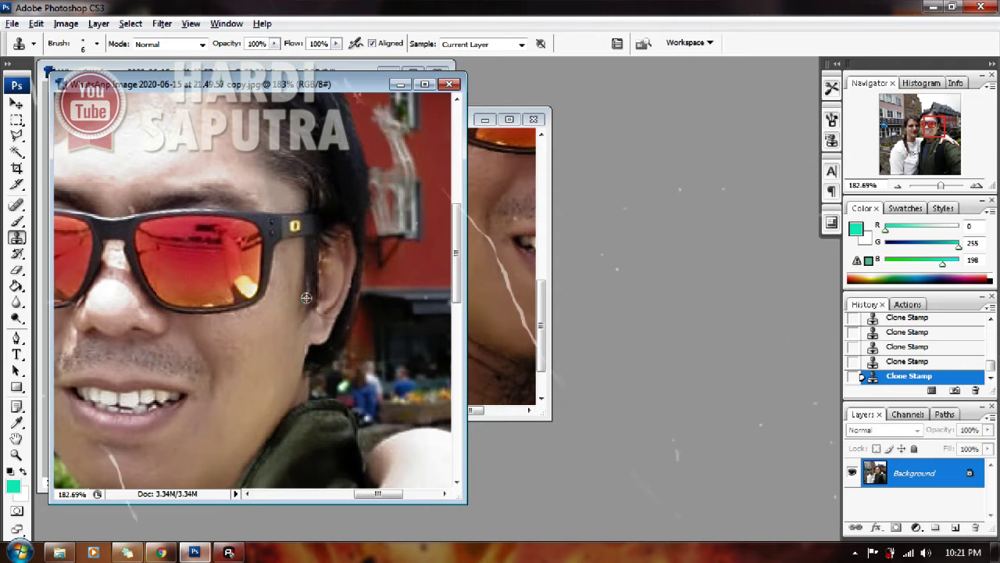
{"action": "scroll", "coordinate": [350, 317], "scroll_direction": "up", "scroll_amount": 2}
{"action": "scroll", "coordinate": [344, 320], "scroll_direction": "up", "scroll_amount": 1}
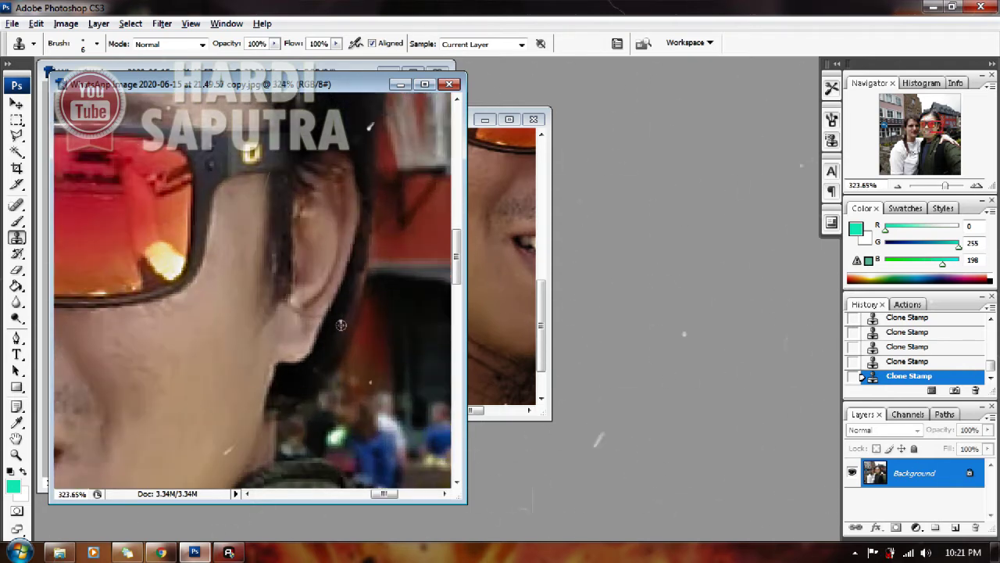
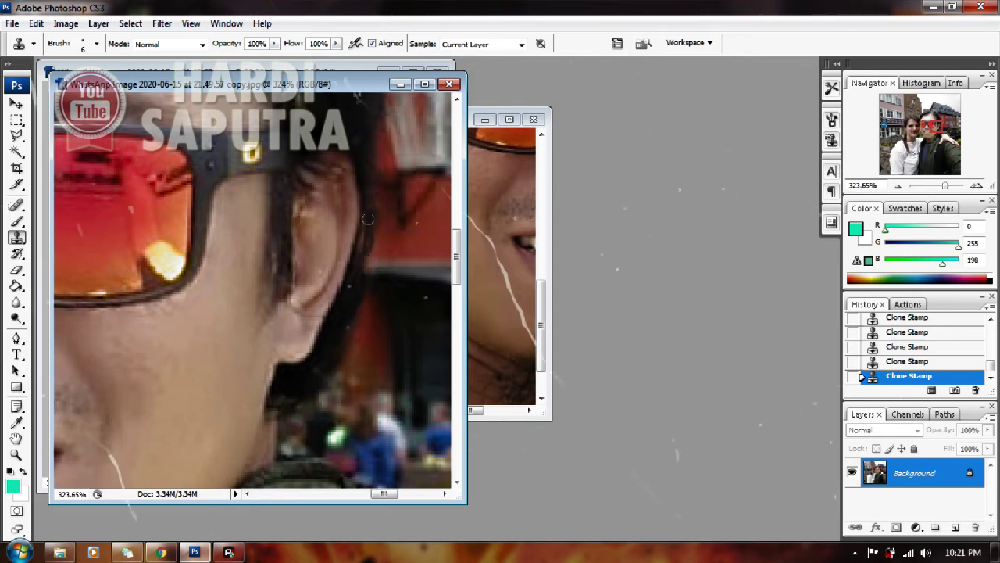
Step: Revert the last two clone strokes in History and re-clone the skin beside the ear
{"action": "scroll", "coordinate": [367, 219], "scroll_direction": "up", "scroll_amount": 2}
{"action": "scroll", "coordinate": [367, 219], "scroll_direction": "up", "scroll_amount": 2}
{"action": "scroll", "coordinate": [367, 219], "scroll_direction": "up", "scroll_amount": 1}
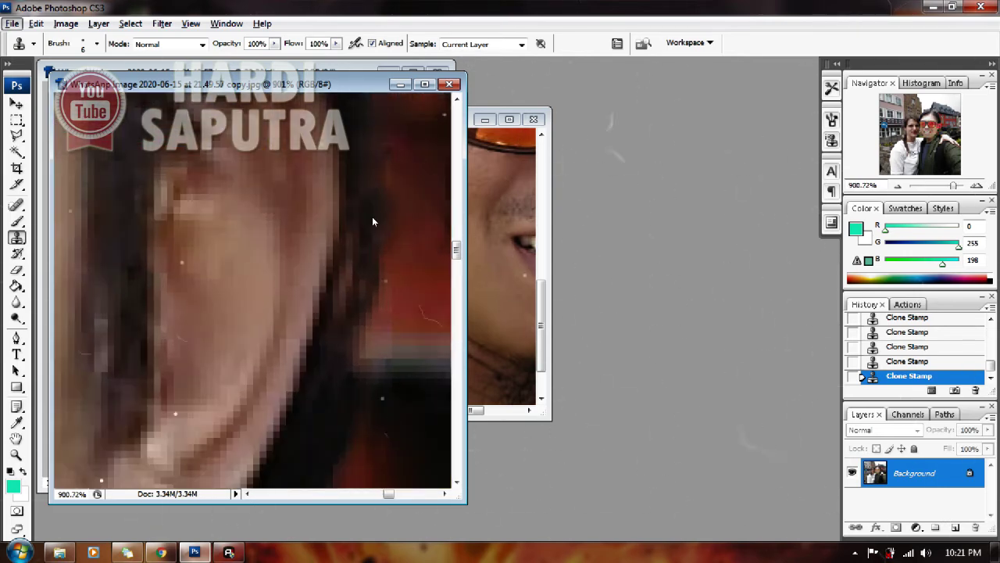
{"action": "left_click", "coordinate": [887, 347]}
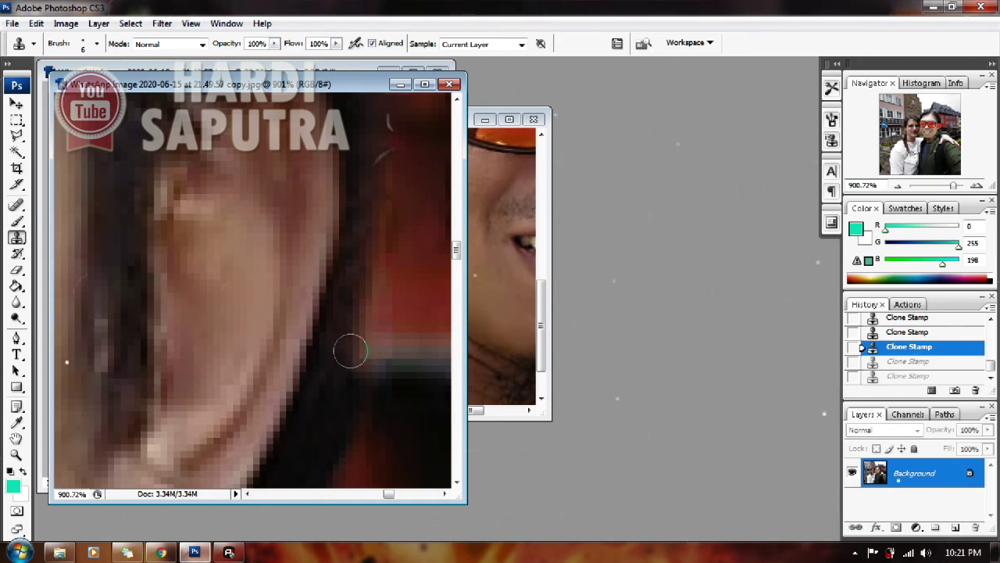
{"action": "left_click_drag", "start_coordinate": [350, 352], "coordinate": [353, 344]}
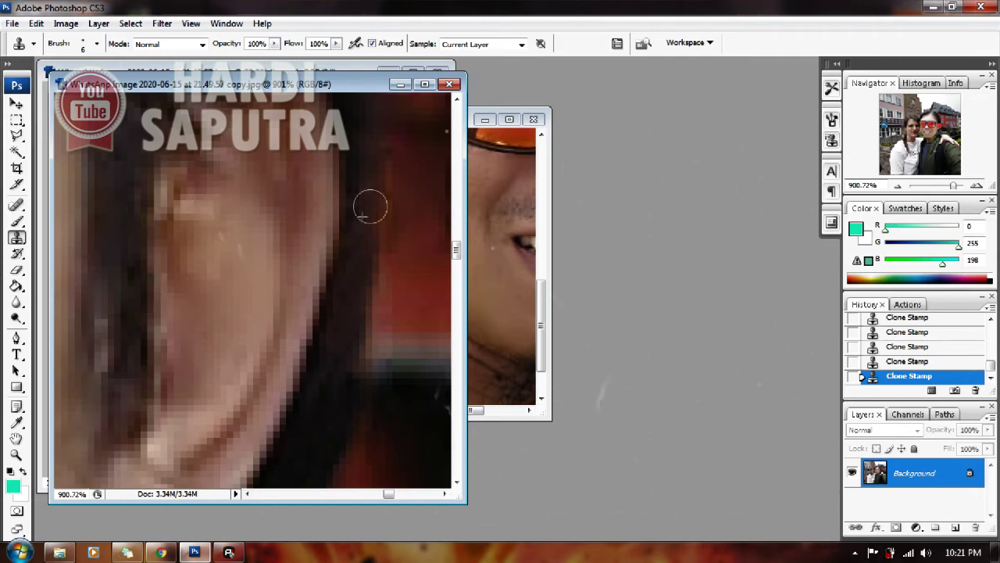
Step: Clone skin along the man's jaw-to-neck edge below the ear
{"action": "scroll", "coordinate": [368, 223], "scroll_direction": "down", "scroll_amount": 1}
{"action": "scroll", "coordinate": [368, 223], "scroll_direction": "down", "scroll_amount": 1}
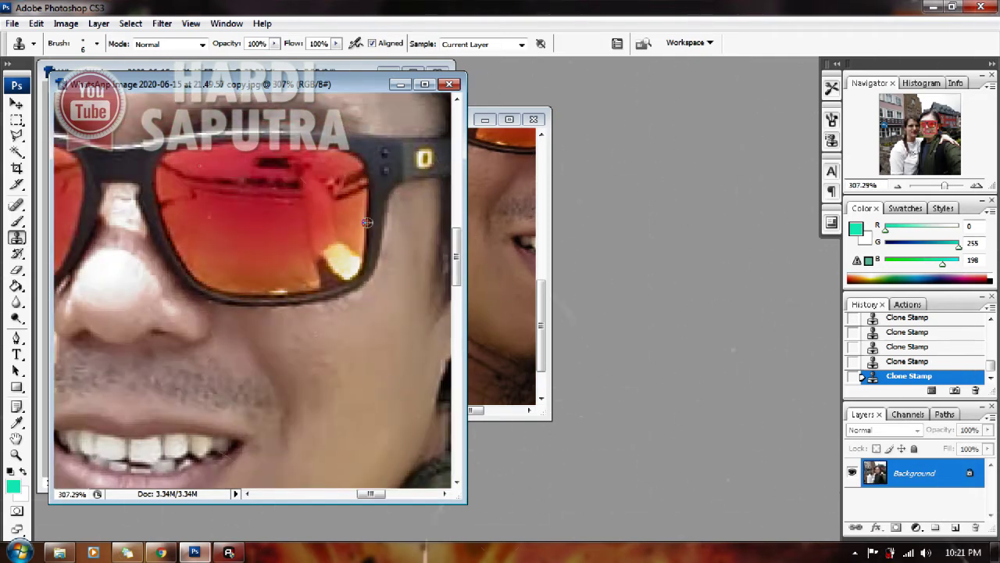
{"action": "scroll", "coordinate": [367, 225], "scroll_direction": "down", "scroll_amount": 1}
{"action": "scroll", "coordinate": [367, 225], "scroll_direction": "down", "scroll_amount": 1}
{"action": "scroll", "coordinate": [367, 225], "scroll_direction": "down", "scroll_amount": 1}
{"action": "scroll", "coordinate": [367, 225], "scroll_direction": "down", "scroll_amount": 1}
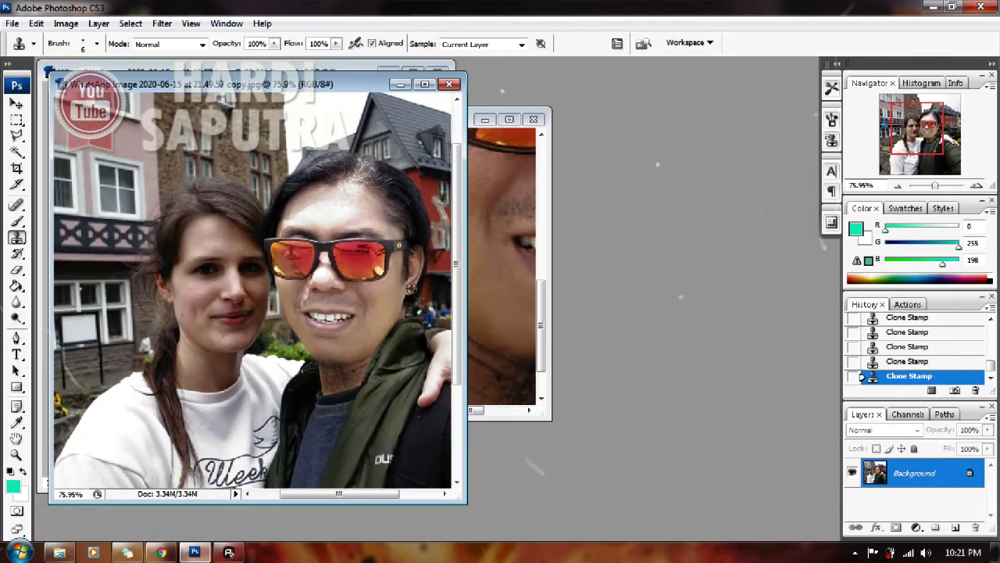
{"action": "scroll", "coordinate": [368, 225], "scroll_direction": "down", "scroll_amount": 1}
{"action": "scroll", "coordinate": [361, 325], "scroll_direction": "up", "scroll_amount": 1}
{"action": "scroll", "coordinate": [362, 324], "scroll_direction": "up", "scroll_amount": 1}
{"action": "scroll", "coordinate": [362, 324], "scroll_direction": "up", "scroll_amount": 1}
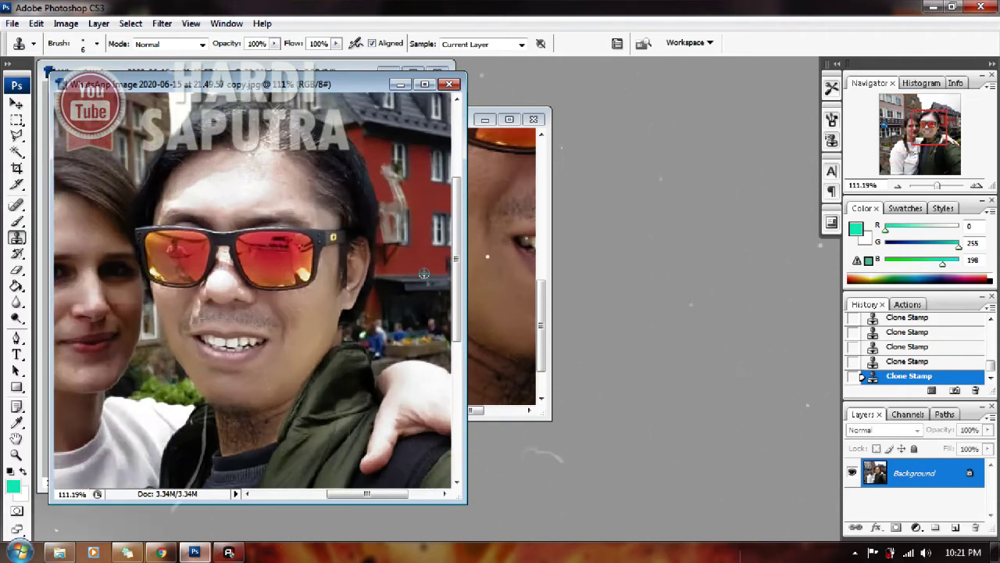
{"action": "scroll", "coordinate": [362, 324], "scroll_direction": "up", "scroll_amount": 2}
{"action": "scroll", "coordinate": [357, 330], "scroll_direction": "up", "scroll_amount": 2}
{"action": "scroll", "coordinate": [353, 336], "scroll_direction": "up", "scroll_amount": 2}
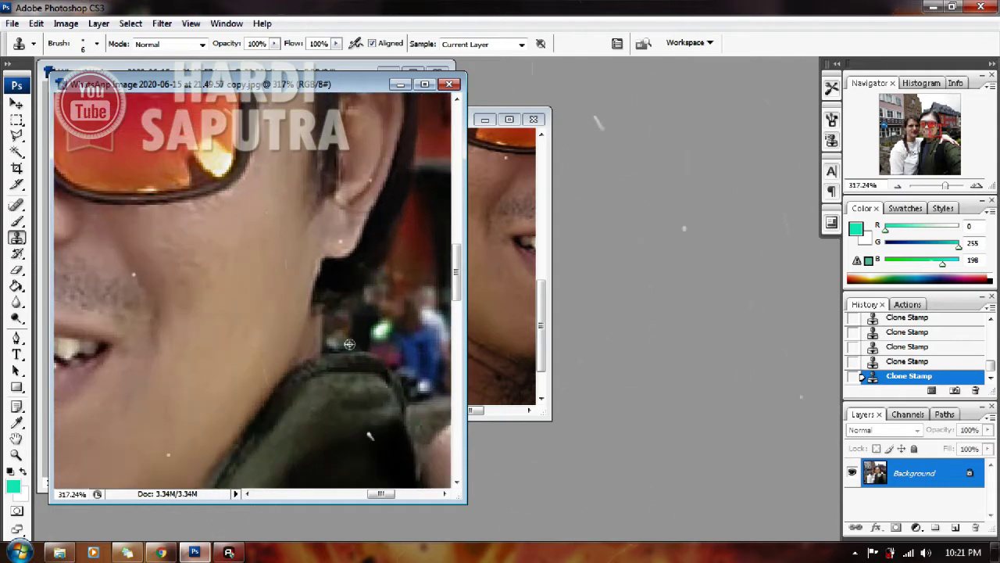
{"action": "scroll", "coordinate": [349, 343], "scroll_direction": "up", "scroll_amount": 2}
{"action": "scroll", "coordinate": [350, 343], "scroll_direction": "up", "scroll_amount": 1}
{"action": "scroll", "coordinate": [349, 344], "scroll_direction": "up", "scroll_amount": 1}
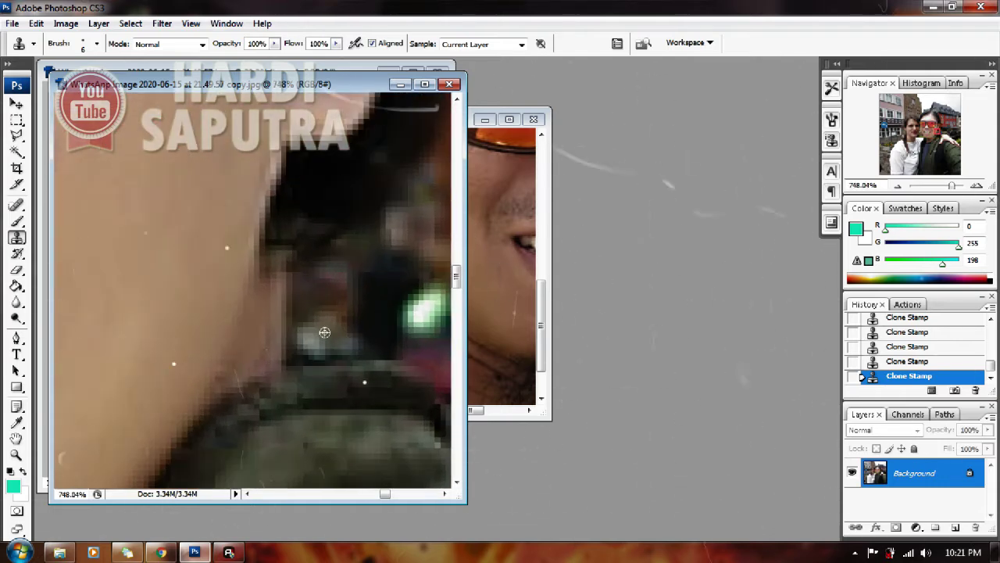
{"action": "scroll", "coordinate": [316, 334], "scroll_direction": "up", "scroll_amount": 1}
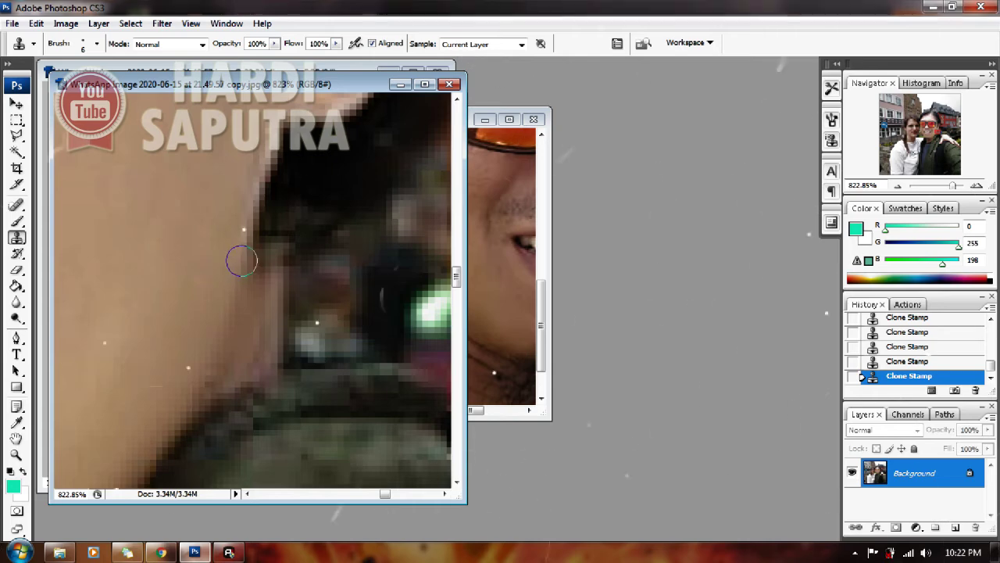
{"action": "left_click_drag", "start_coordinate": [243, 258], "coordinate": [250, 260]}
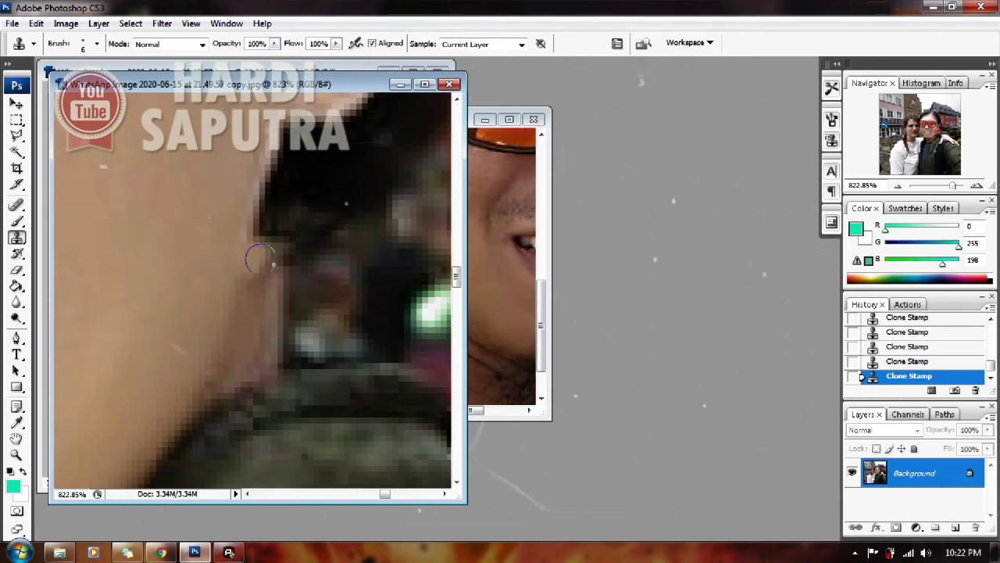
{"action": "left_click_drag", "start_coordinate": [261, 259], "coordinate": [259, 278]}
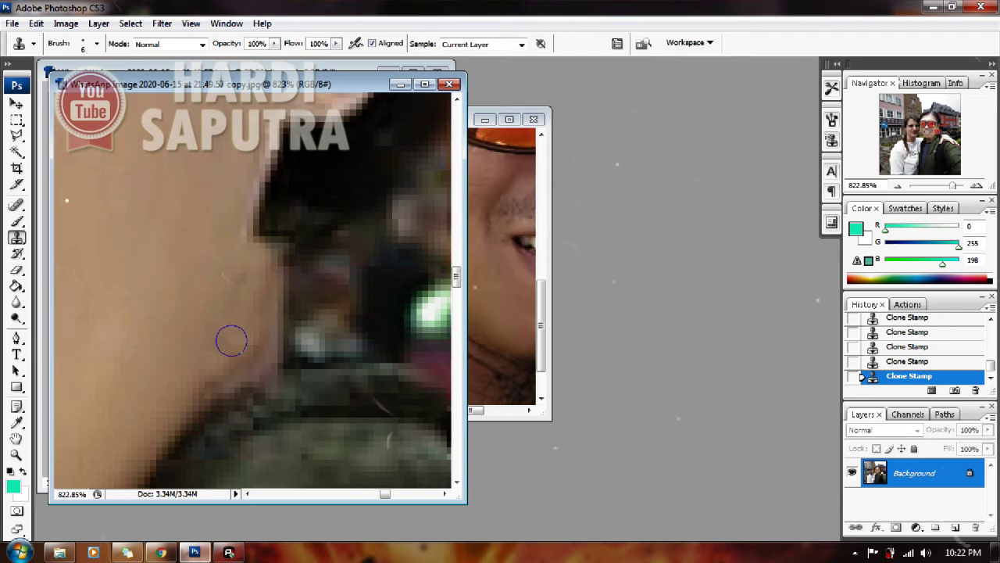
{"action": "scroll", "coordinate": [233, 341], "scroll_direction": "down", "scroll_amount": 3}
{"action": "scroll", "coordinate": [230, 339], "scroll_direction": "down", "scroll_amount": 2}
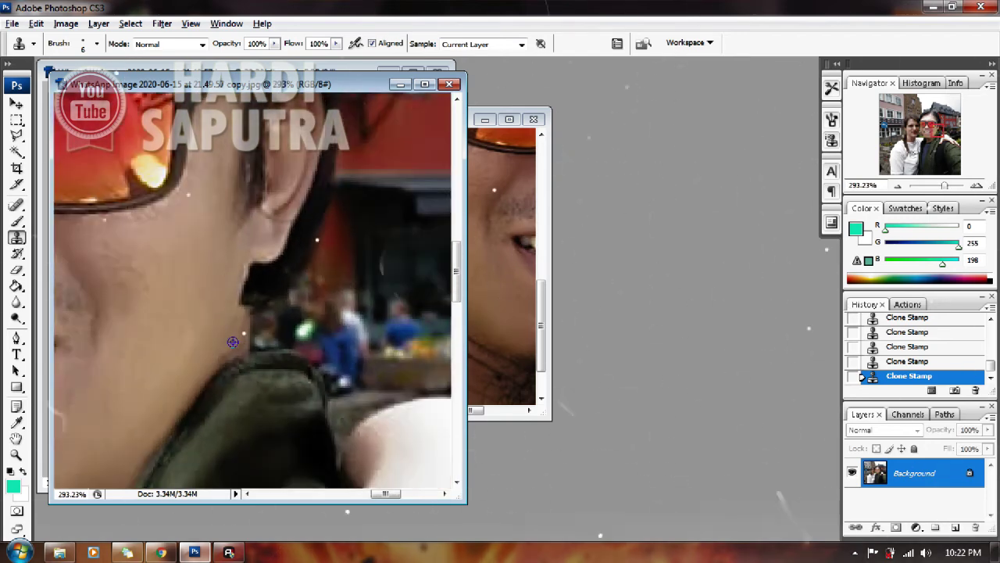
{"action": "scroll", "coordinate": [222, 347], "scroll_direction": "down", "scroll_amount": 2}
{"action": "scroll", "coordinate": [207, 363], "scroll_direction": "down", "scroll_amount": 1}
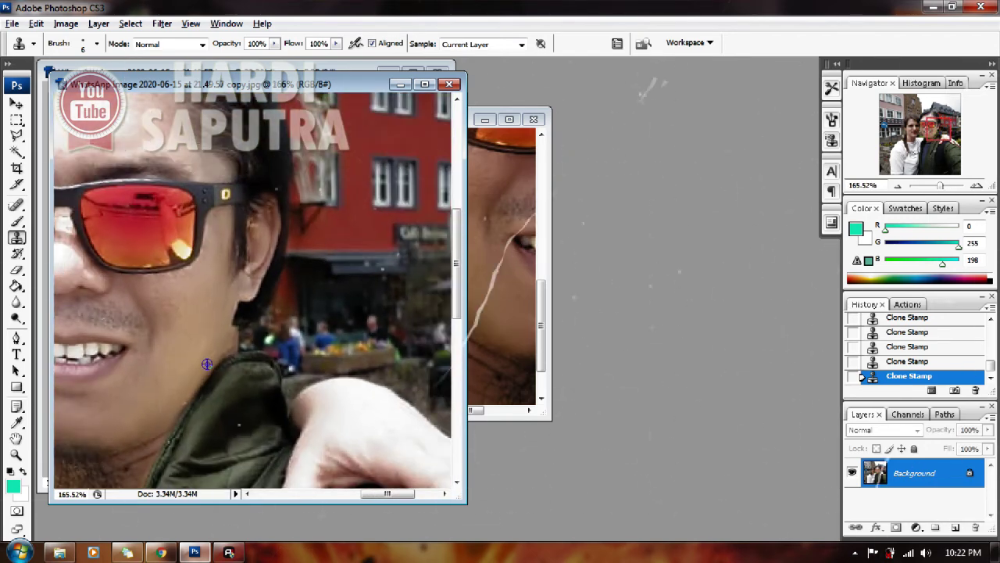
{"action": "scroll", "coordinate": [209, 361], "scroll_direction": "up", "scroll_amount": 2}
{"action": "scroll", "coordinate": [217, 356], "scroll_direction": "up", "scroll_amount": 2}
{"action": "scroll", "coordinate": [224, 352], "scroll_direction": "up", "scroll_amount": 2}
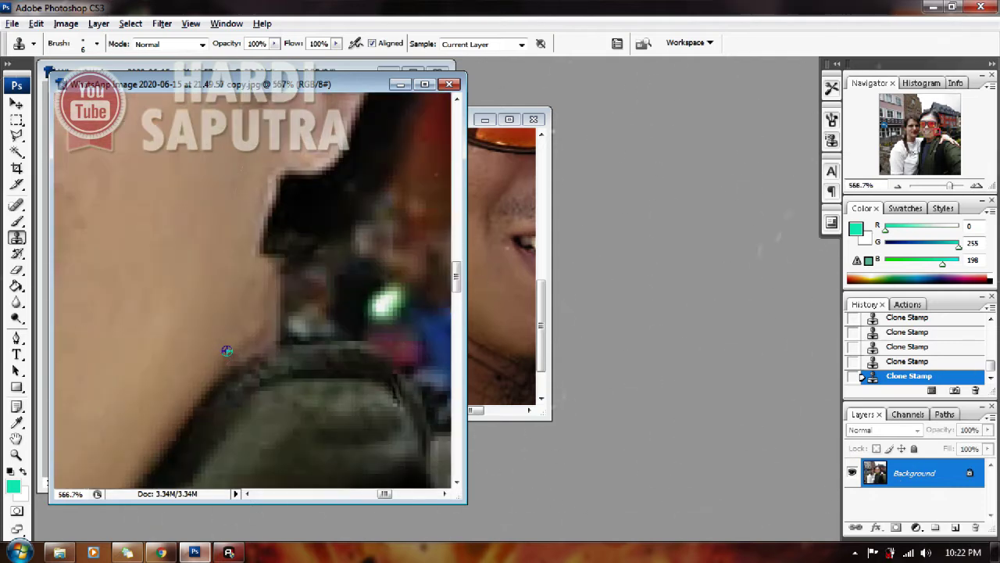
{"action": "scroll", "coordinate": [228, 349], "scroll_direction": "up", "scroll_amount": 2}
{"action": "scroll", "coordinate": [228, 350], "scroll_direction": "up", "scroll_amount": 2}
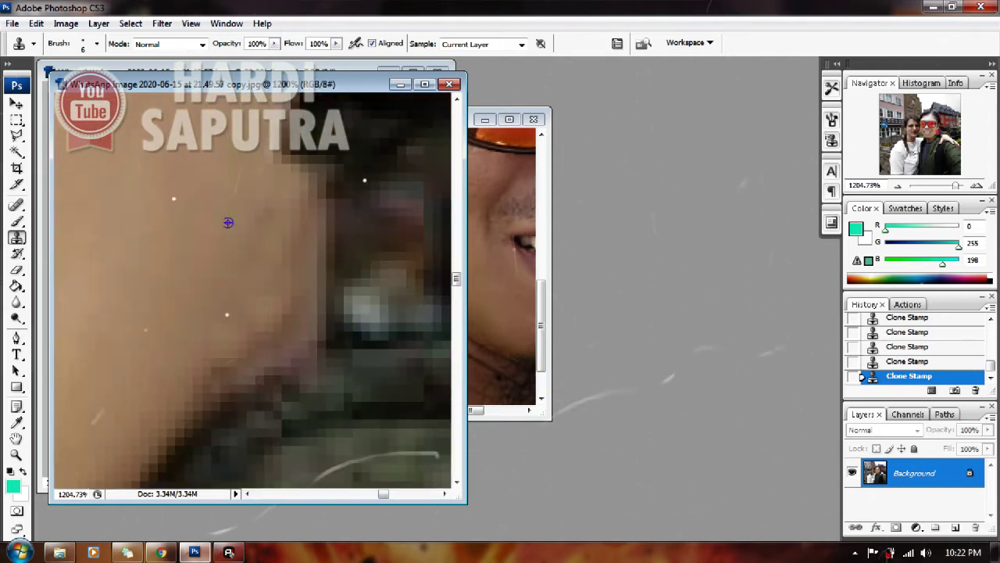
Step: Shrink the Clone Stamp brush's Master Diameter to 6 px
{"action": "right_click", "coordinate": [231, 249]}
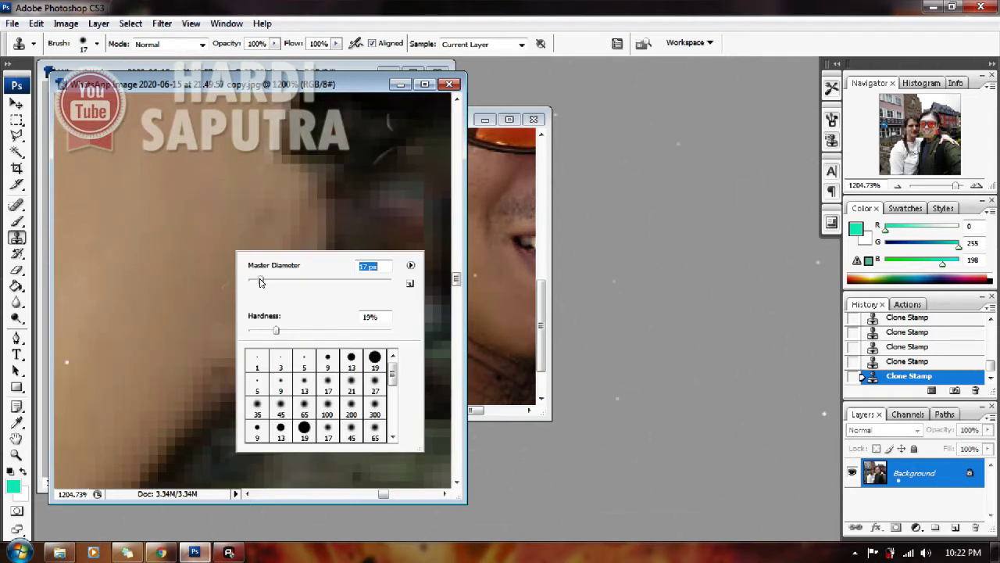
{"action": "left_click_drag", "start_coordinate": [260, 279], "coordinate": [253, 280]}
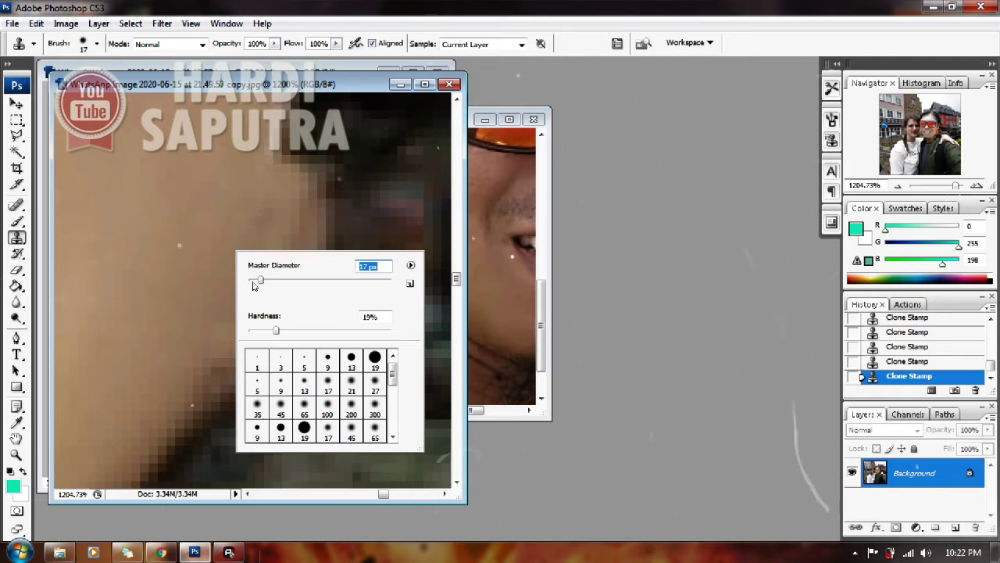
{"action": "key", "text": "Return"}
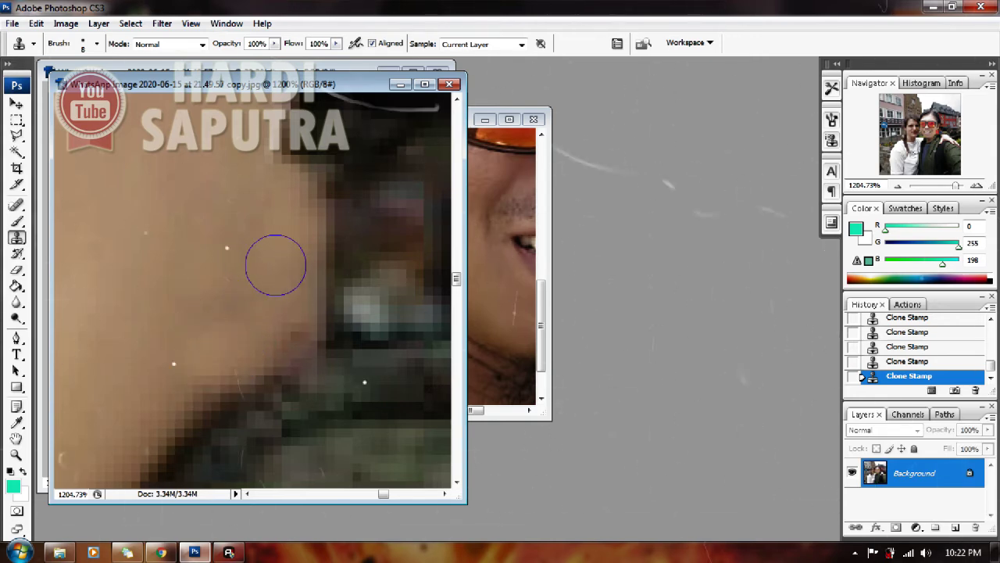
Step: Paint fine clone strokes down the neck edge under the ear toward the collar
{"action": "scroll", "coordinate": [274, 266], "scroll_direction": "down", "scroll_amount": 1}
{"action": "scroll", "coordinate": [274, 267], "scroll_direction": "down", "scroll_amount": 1}
{"action": "scroll", "coordinate": [275, 267], "scroll_direction": "down", "scroll_amount": 1}
{"action": "scroll", "coordinate": [263, 273], "scroll_direction": "down", "scroll_amount": 1}
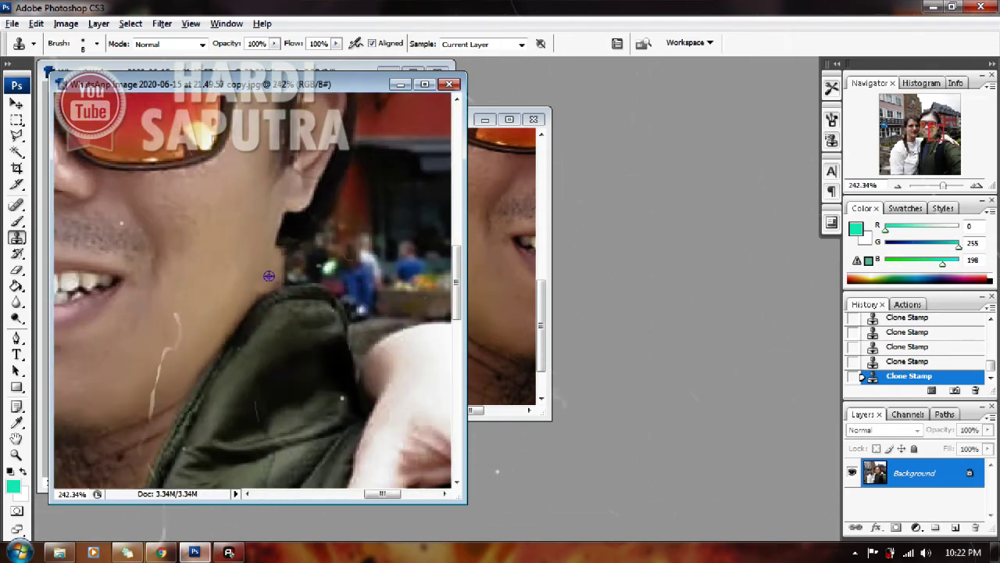
{"action": "scroll", "coordinate": [264, 277], "scroll_direction": "down", "scroll_amount": 1}
{"action": "scroll", "coordinate": [253, 301], "scroll_direction": "down", "scroll_amount": 1}
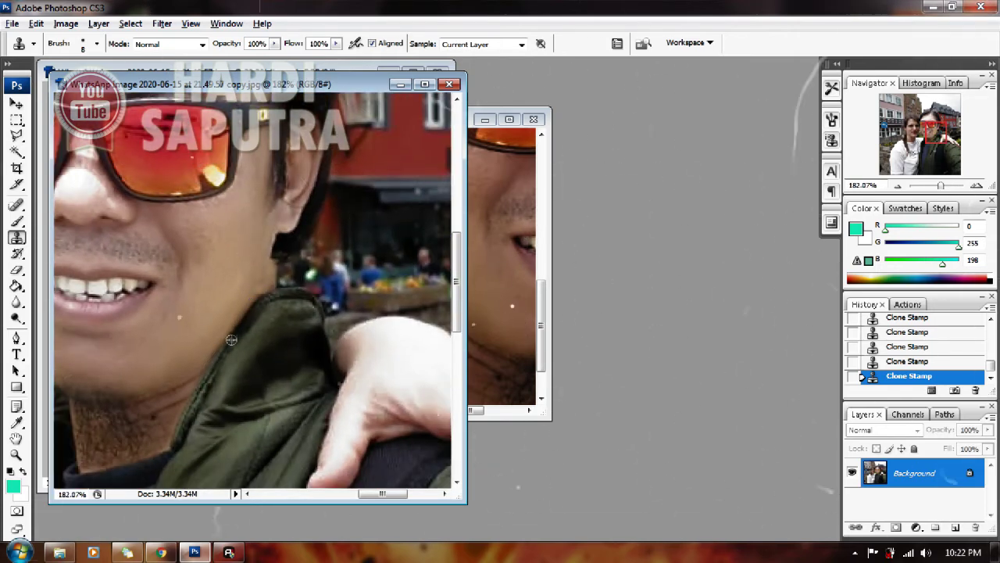
{"action": "scroll", "coordinate": [227, 344], "scroll_direction": "down", "scroll_amount": 1}
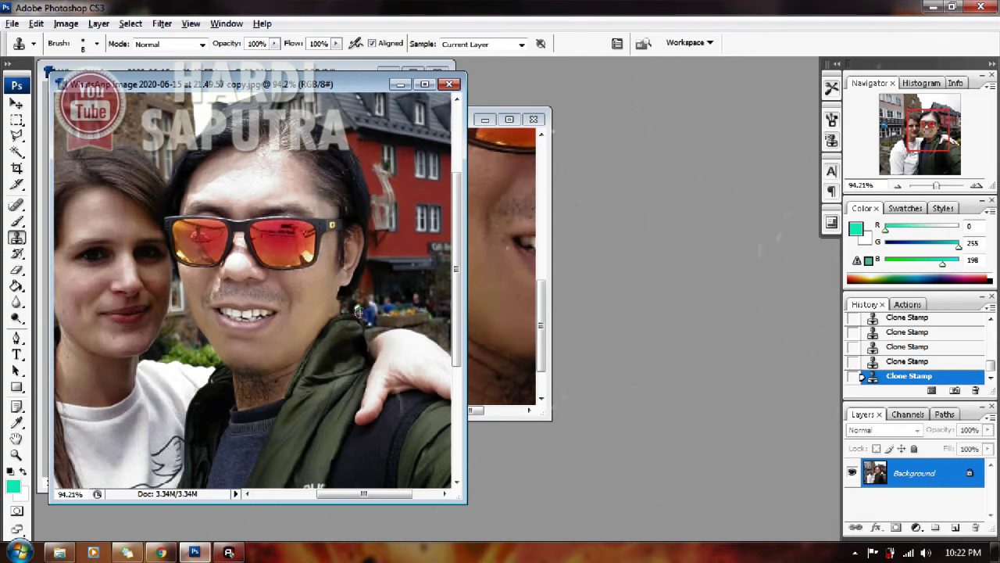
{"action": "scroll", "coordinate": [358, 313], "scroll_direction": "up", "scroll_amount": 1}
{"action": "scroll", "coordinate": [361, 312], "scroll_direction": "up", "scroll_amount": 1}
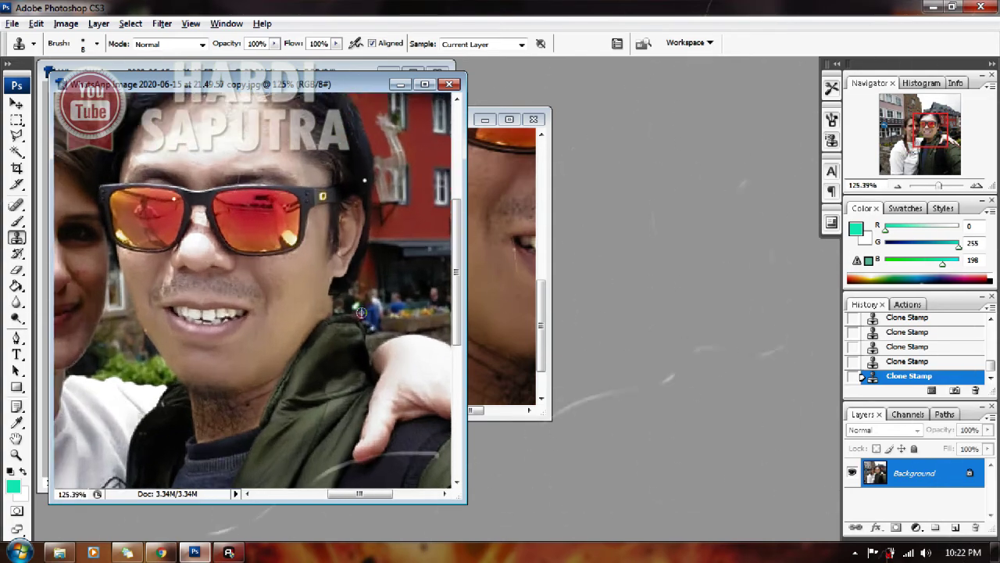
{"action": "scroll", "coordinate": [361, 312], "scroll_direction": "up", "scroll_amount": 1}
{"action": "scroll", "coordinate": [361, 313], "scroll_direction": "up", "scroll_amount": 2}
{"action": "scroll", "coordinate": [361, 313], "scroll_direction": "up", "scroll_amount": 1}
{"action": "scroll", "coordinate": [361, 313], "scroll_direction": "up", "scroll_amount": 1}
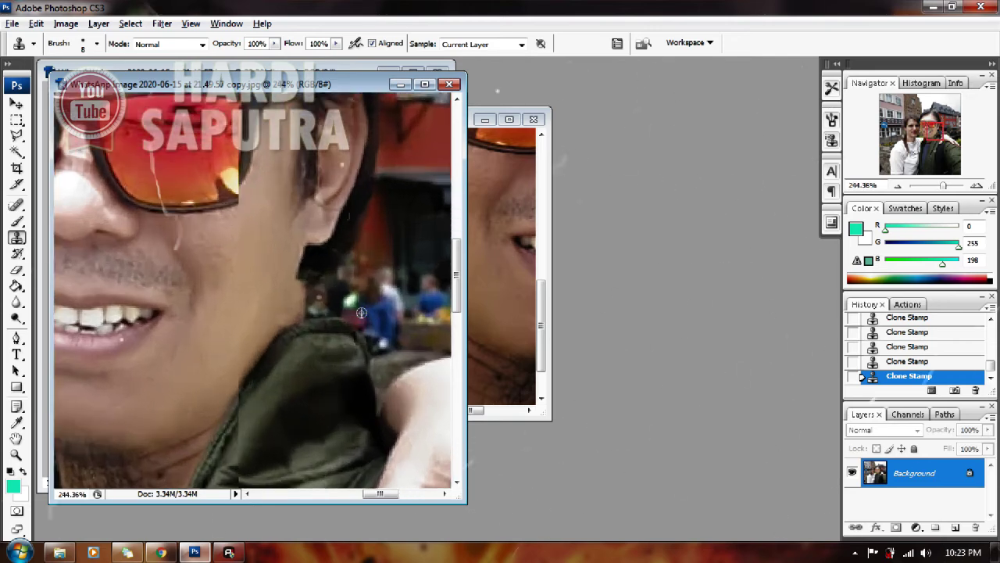
{"action": "scroll", "coordinate": [361, 313], "scroll_direction": "up", "scroll_amount": 1}
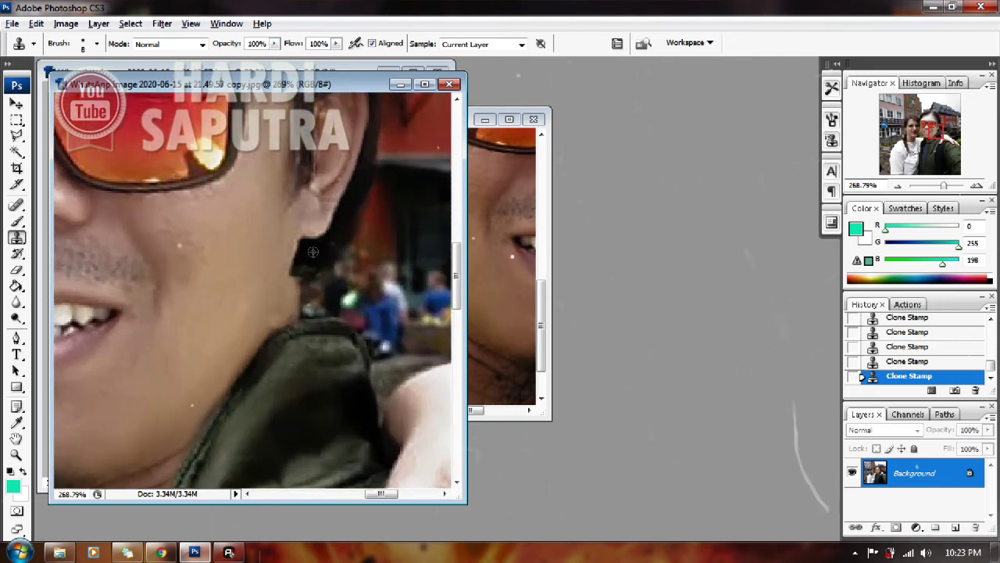
{"action": "left_click_drag", "start_coordinate": [313, 251], "coordinate": [301, 273]}
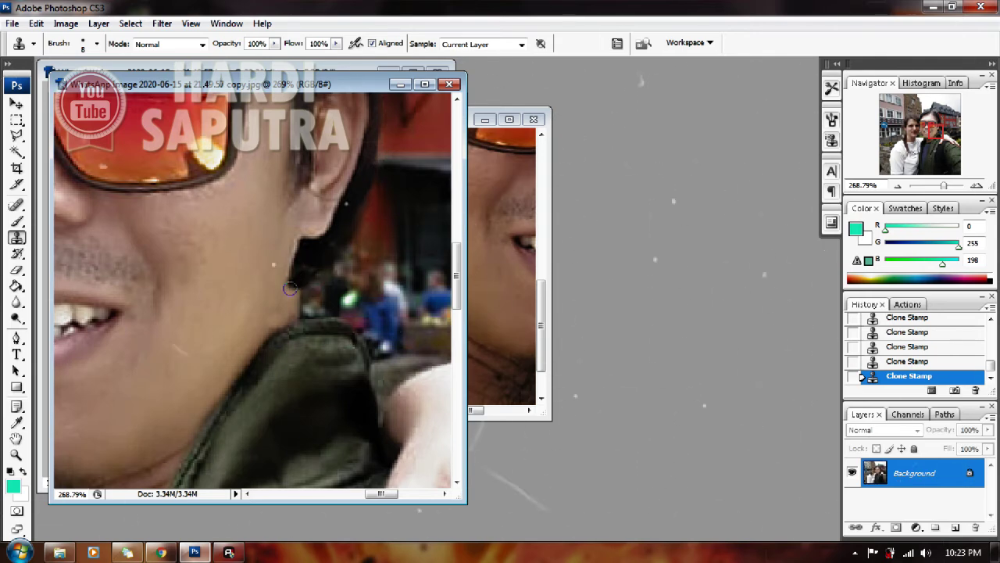
{"action": "left_click_drag", "start_coordinate": [289, 291], "coordinate": [297, 295]}
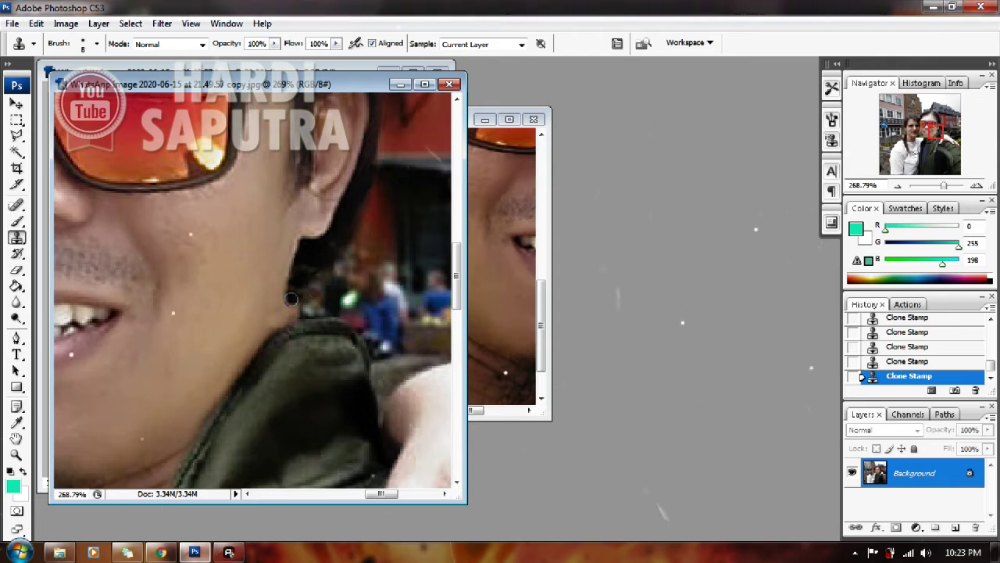
{"action": "mouse_move", "coordinate": [291, 297]}
{"action": "left_mouse_down"}
{"action": "mouse_move", "coordinate": [287, 312]}
{"action": "mouse_move", "coordinate": [297, 310]}
{"action": "left_mouse_up"}
{"action": "left_click", "coordinate": [287, 316]}
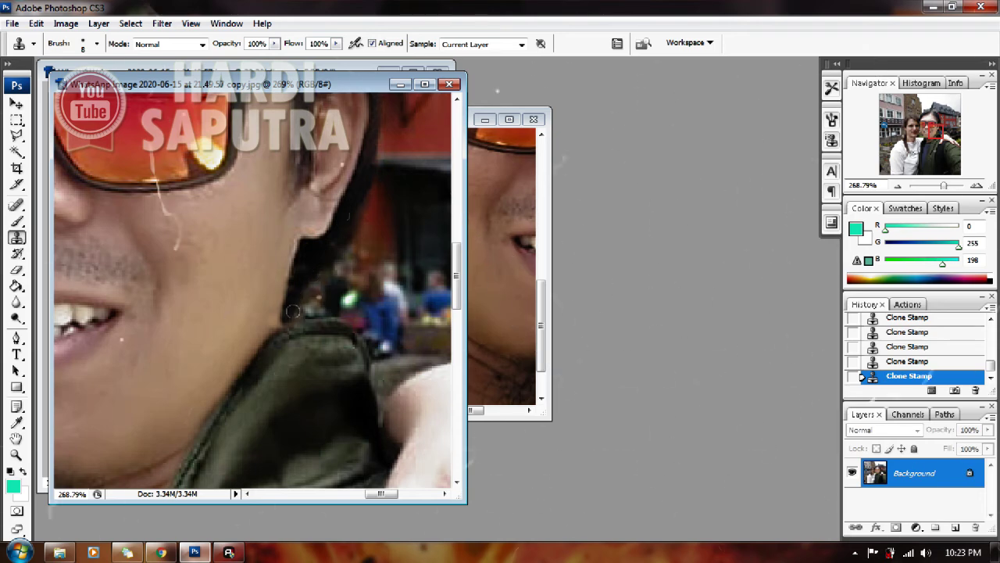
{"action": "scroll", "coordinate": [297, 306], "scroll_direction": "up", "scroll_amount": 3}
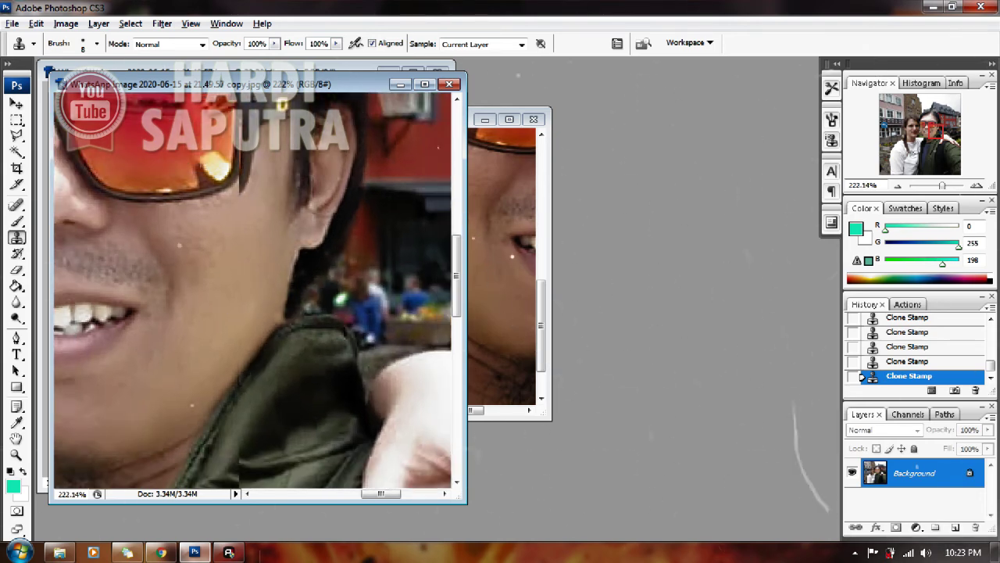
{"action": "scroll", "coordinate": [298, 299], "scroll_direction": "down", "scroll_amount": 2}
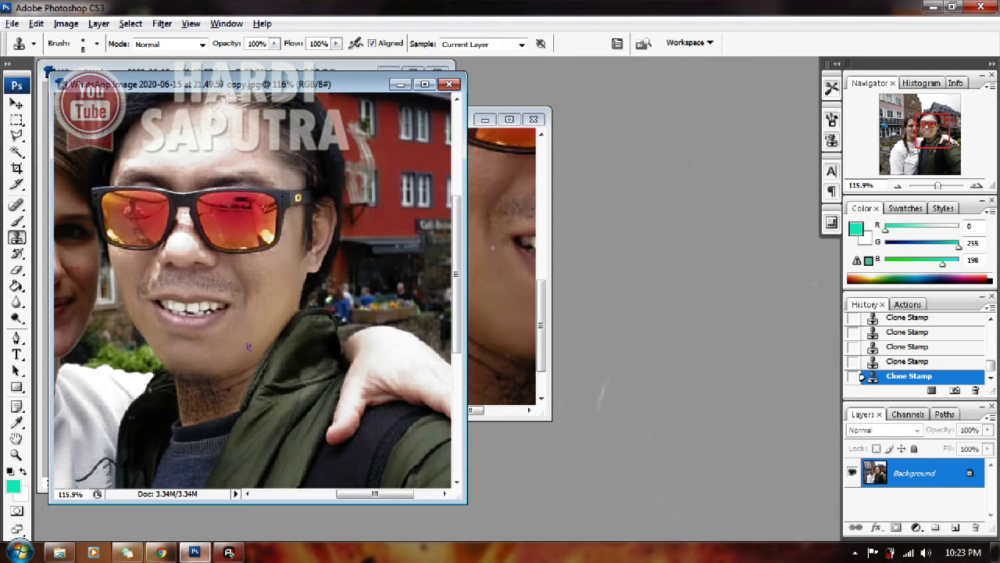
{"action": "scroll", "coordinate": [249, 344], "scroll_direction": "up", "scroll_amount": 2}
{"action": "scroll", "coordinate": [250, 320], "scroll_direction": "up", "scroll_amount": 2}
{"action": "scroll", "coordinate": [252, 297], "scroll_direction": "up", "scroll_amount": 3}
{"action": "scroll", "coordinate": [252, 280], "scroll_direction": "up", "scroll_amount": 1}
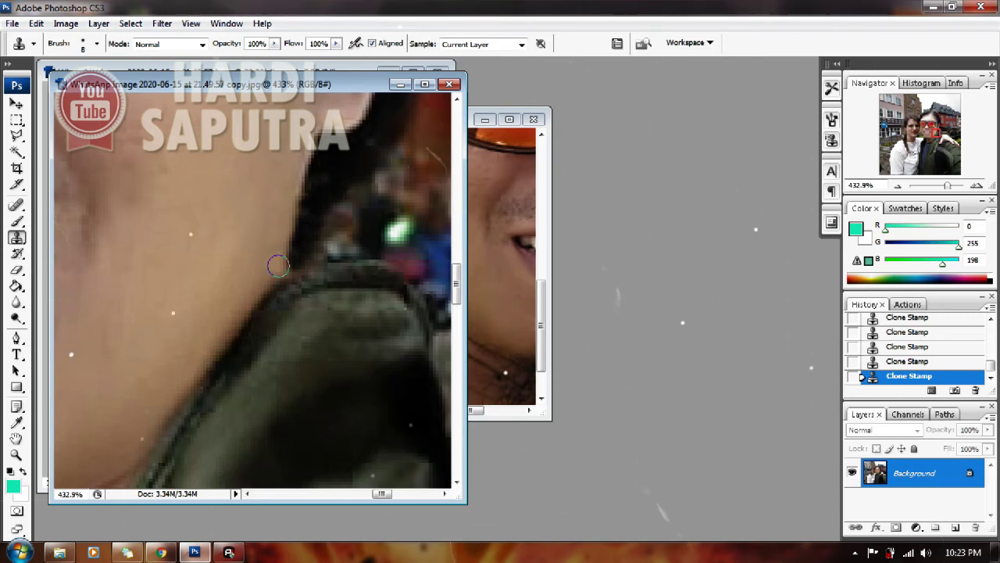
{"action": "scroll", "coordinate": [253, 283], "scroll_direction": "down", "scroll_amount": 5}
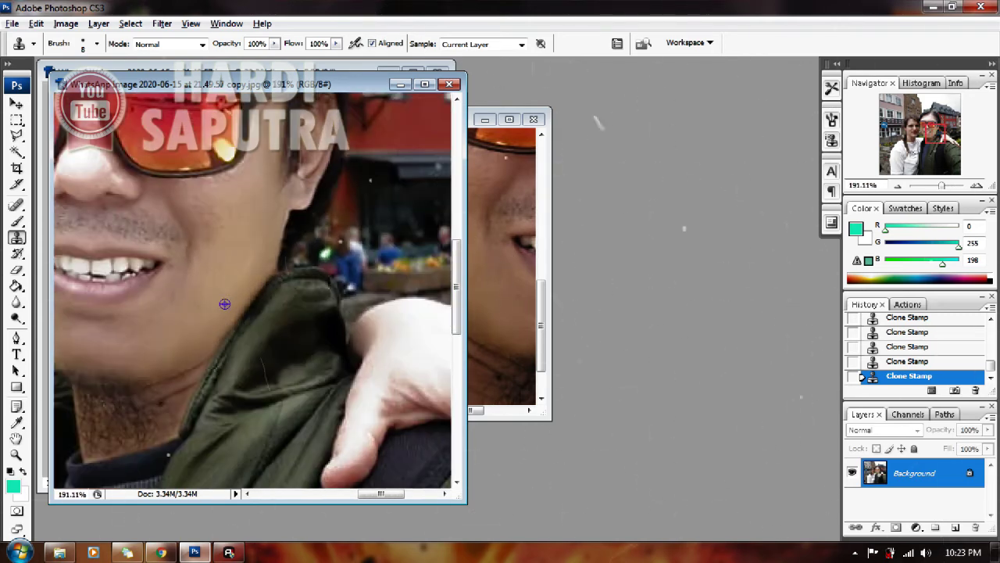
{"action": "scroll", "coordinate": [224, 304], "scroll_direction": "down", "scroll_amount": 2}
{"action": "scroll", "coordinate": [220, 391], "scroll_direction": "up", "scroll_amount": 2}
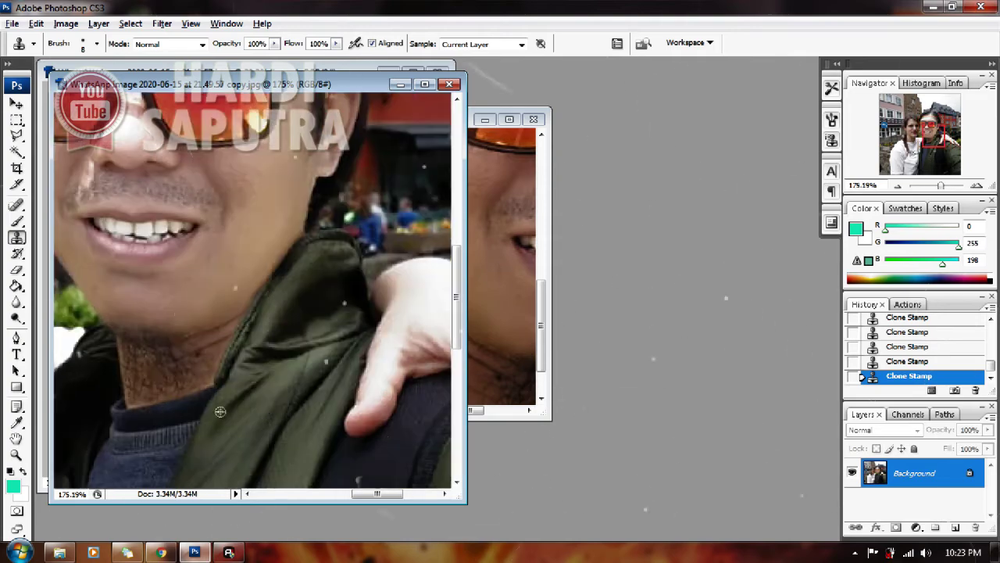
{"action": "scroll", "coordinate": [220, 413], "scroll_direction": "up", "scroll_amount": 2}
{"action": "scroll", "coordinate": [220, 412], "scroll_direction": "up", "scroll_amount": 3}
{"action": "scroll", "coordinate": [196, 279], "scroll_direction": "up", "scroll_amount": 2}
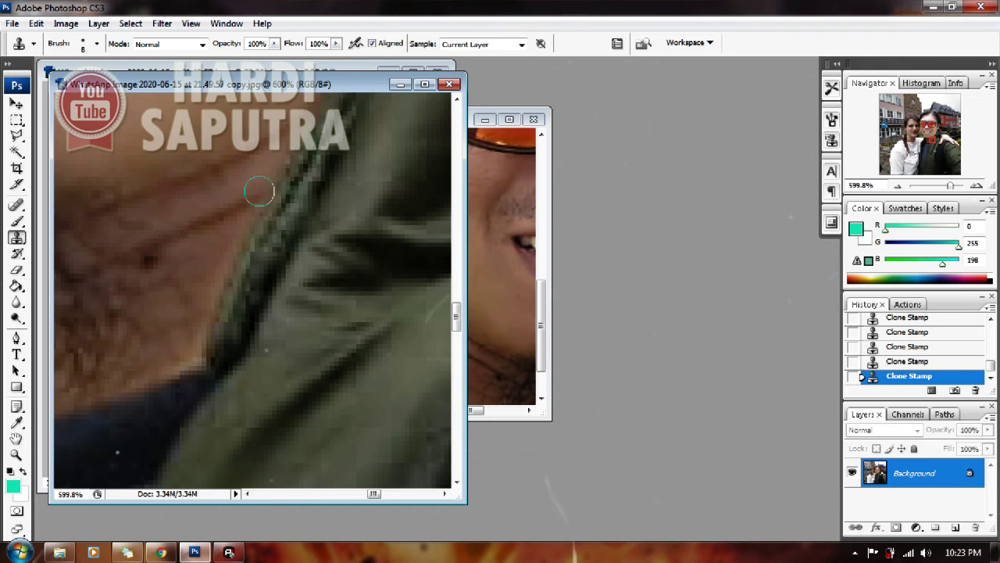
{"action": "key", "text": "x"}
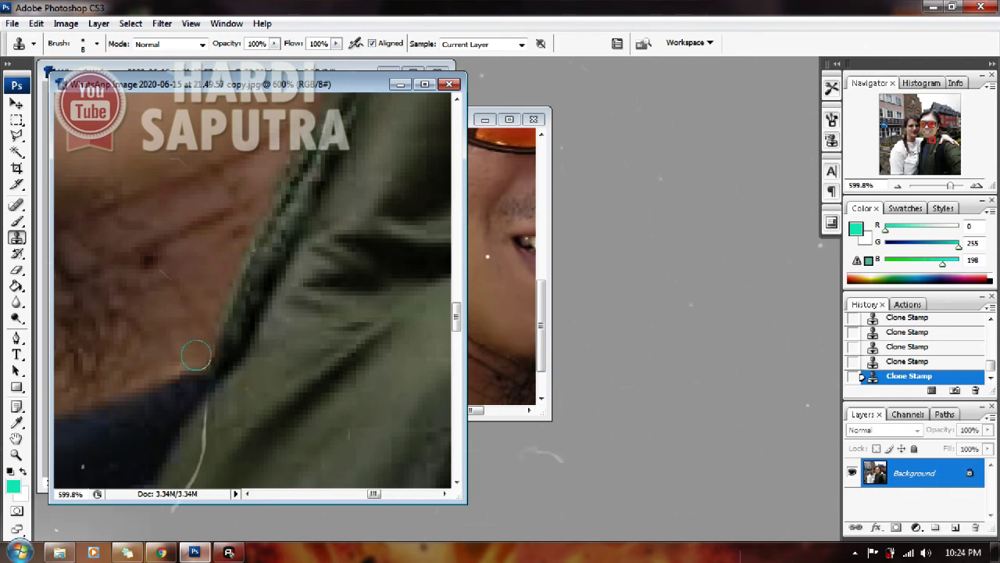
{"action": "key", "text": "v"}
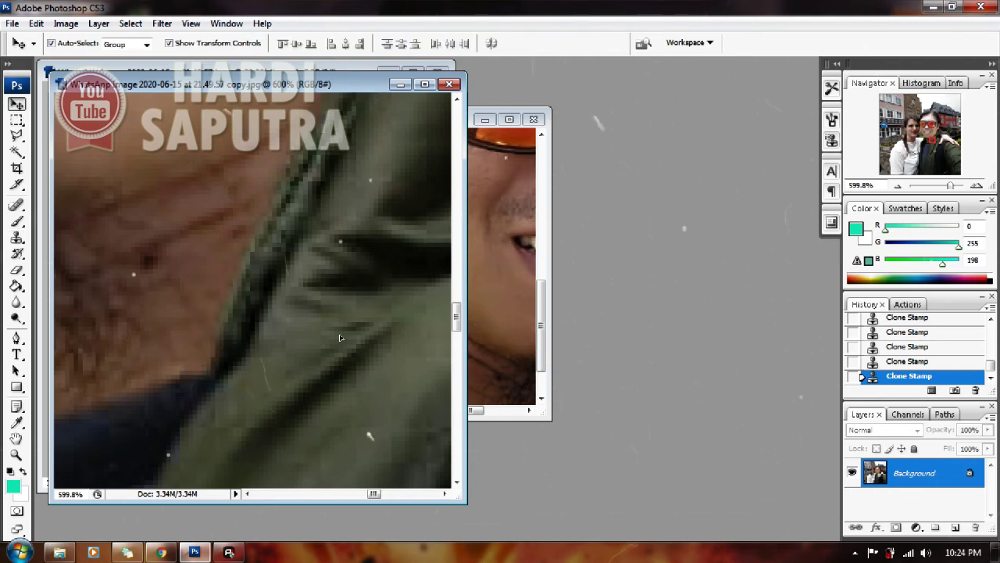
{"action": "left_click_drag", "start_coordinate": [357, 332], "coordinate": [315, 325]}
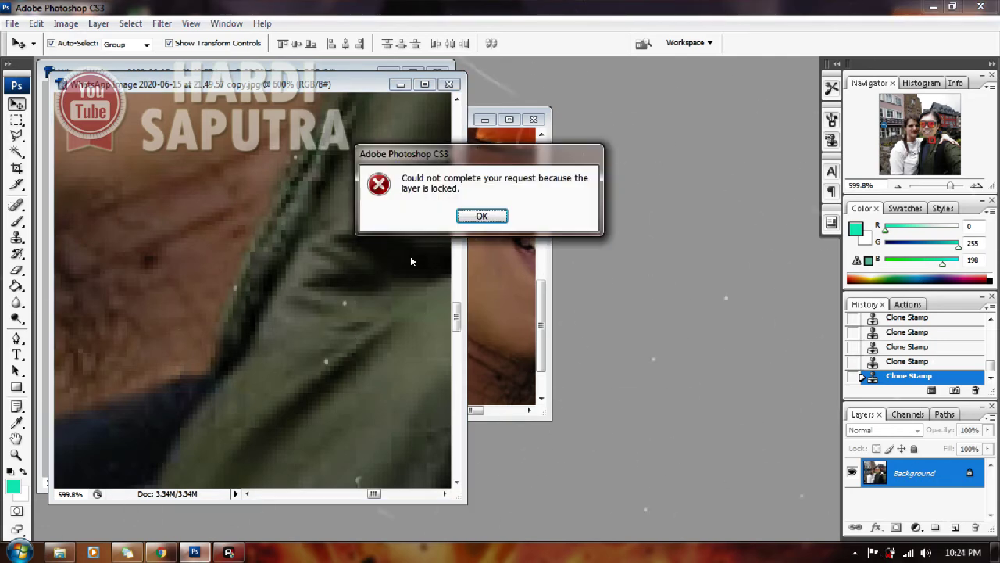
{"action": "key", "text": "Return"}
{"action": "left_click_drag", "start_coordinate": [254, 321], "coordinate": [307, 290]}
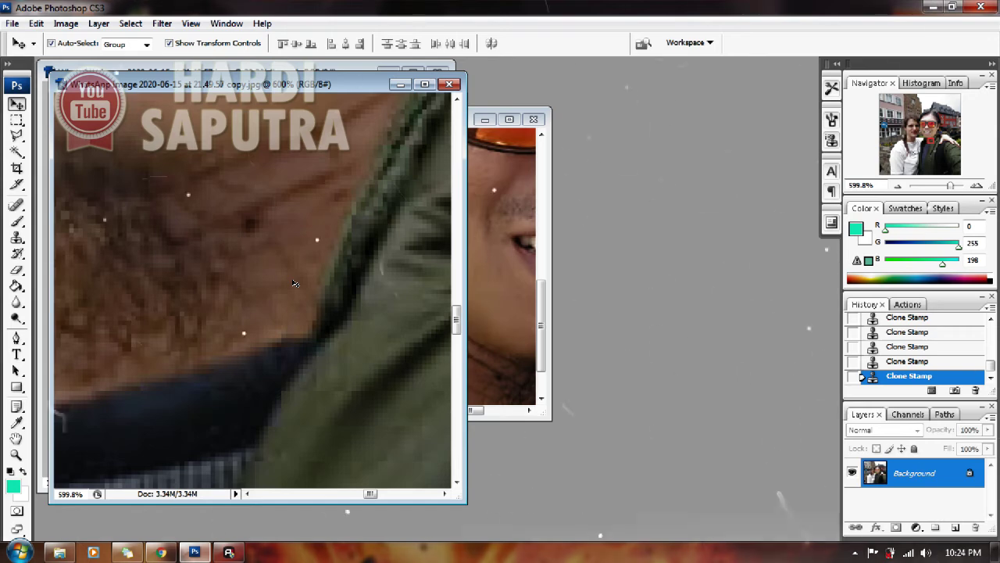
Step: Switch to the History Brush with a fine 9 px diameter, dismissing the size warning
{"action": "left_click", "coordinate": [17, 254]}
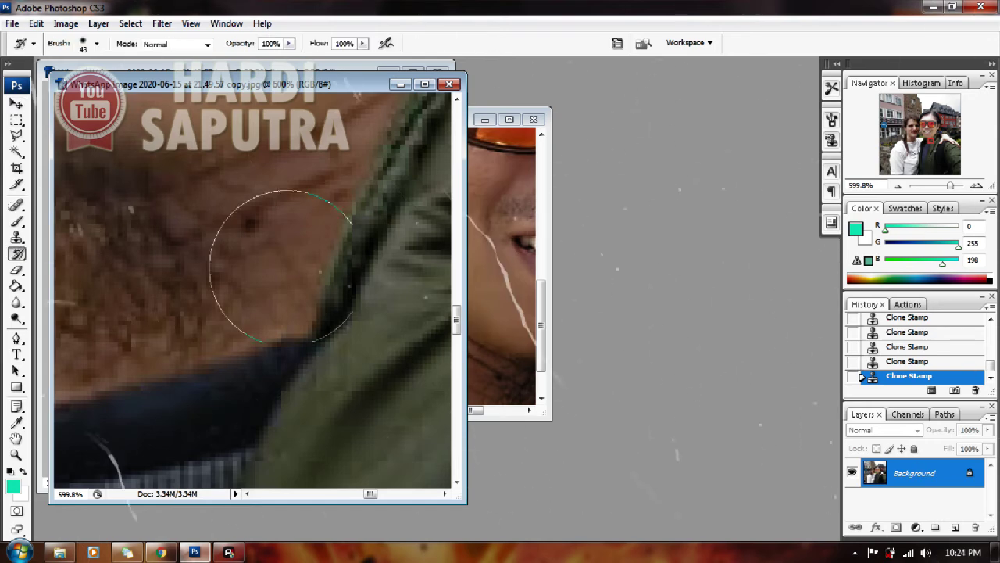
{"action": "right_click", "coordinate": [284, 258]}
{"action": "left_click_drag", "start_coordinate": [320, 282], "coordinate": [288, 281]}
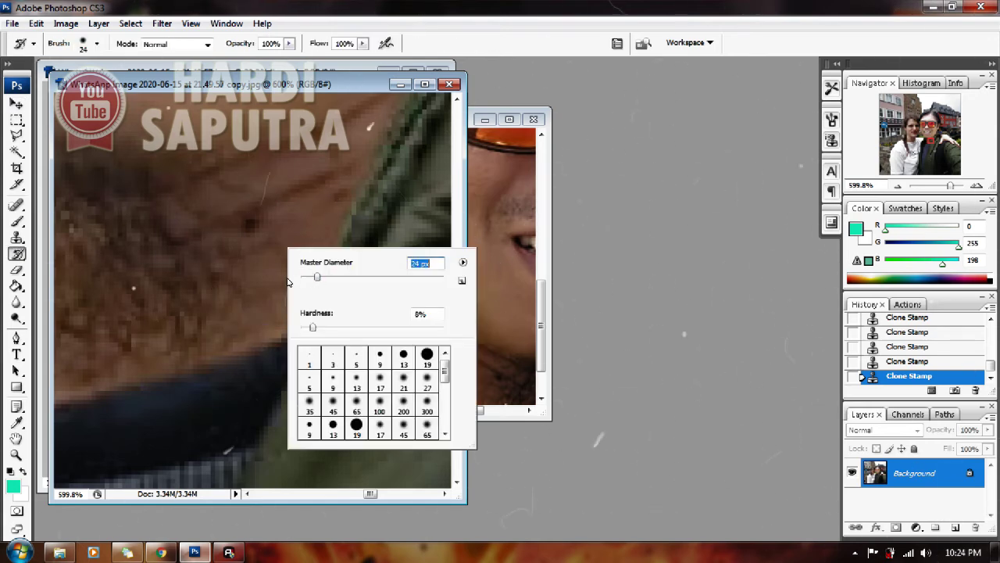
{"action": "type", "text": "5"}
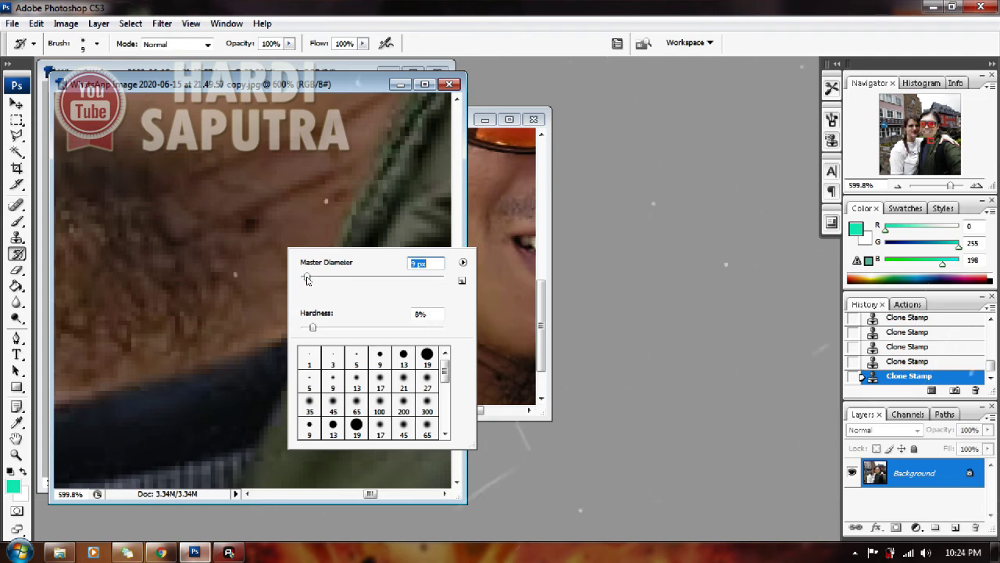
{"action": "key", "text": "Return"}
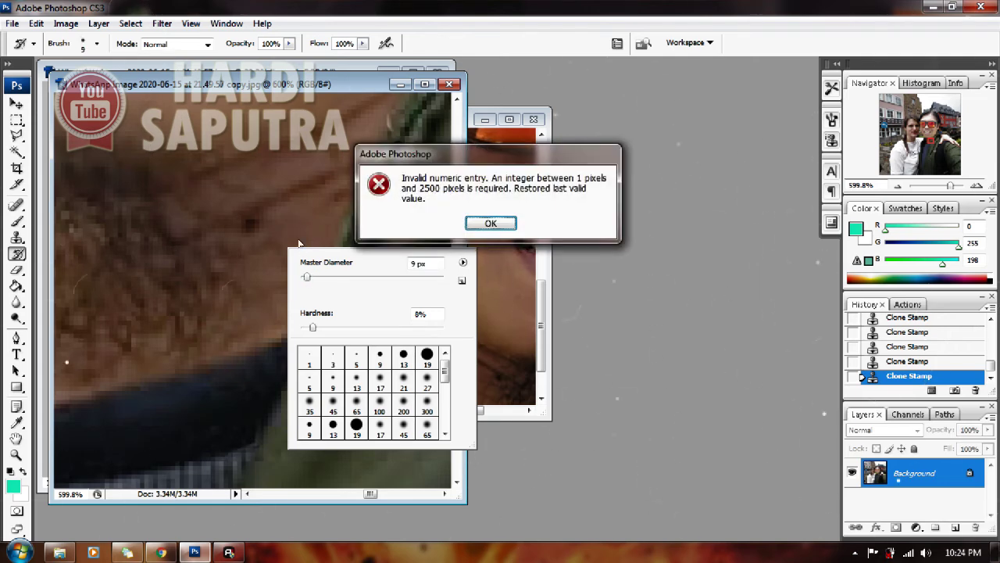
{"action": "left_click", "coordinate": [490, 224]}
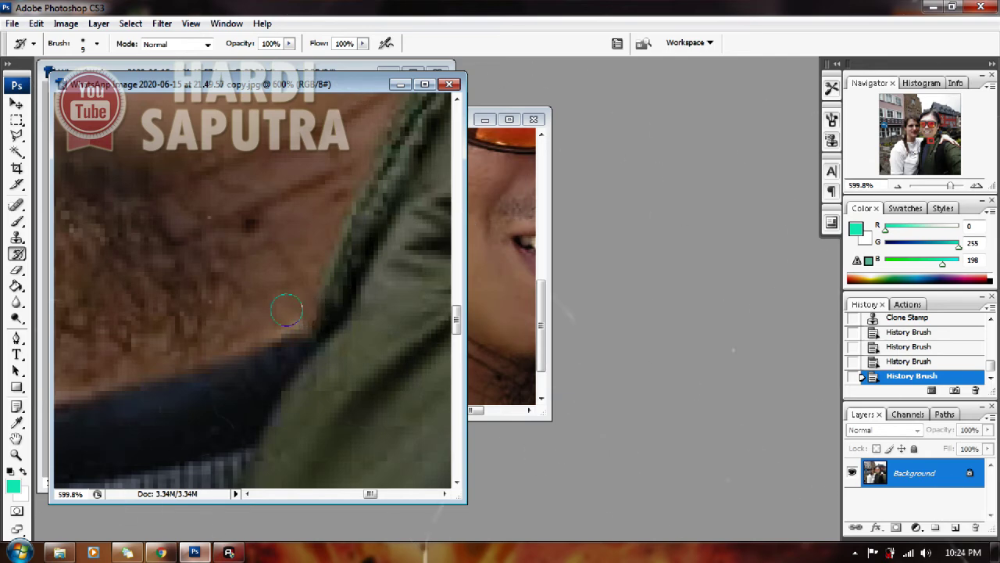
Step: Return to the Clone Stamp and cover the remaining neck spots above the collar
{"action": "left_click", "coordinate": [20, 238]}
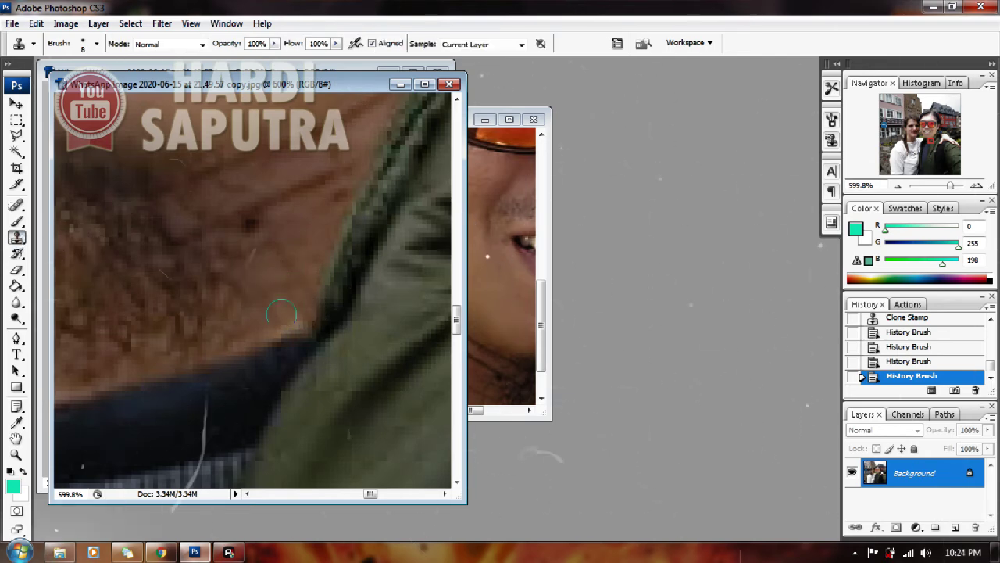
{"action": "left_click_drag", "start_coordinate": [281, 314], "coordinate": [289, 320]}
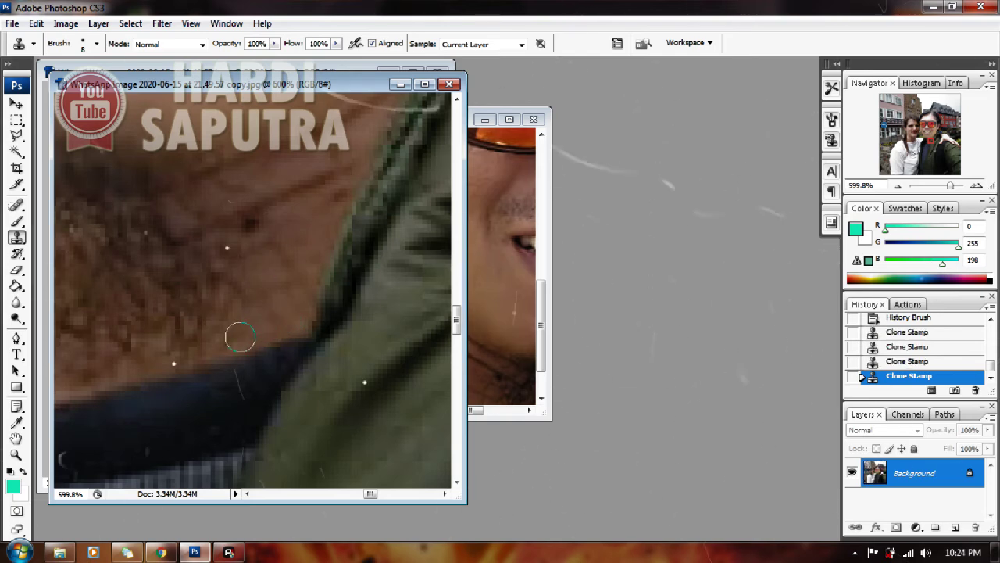
{"action": "left_click_drag", "start_coordinate": [240, 337], "coordinate": [376, 317]}
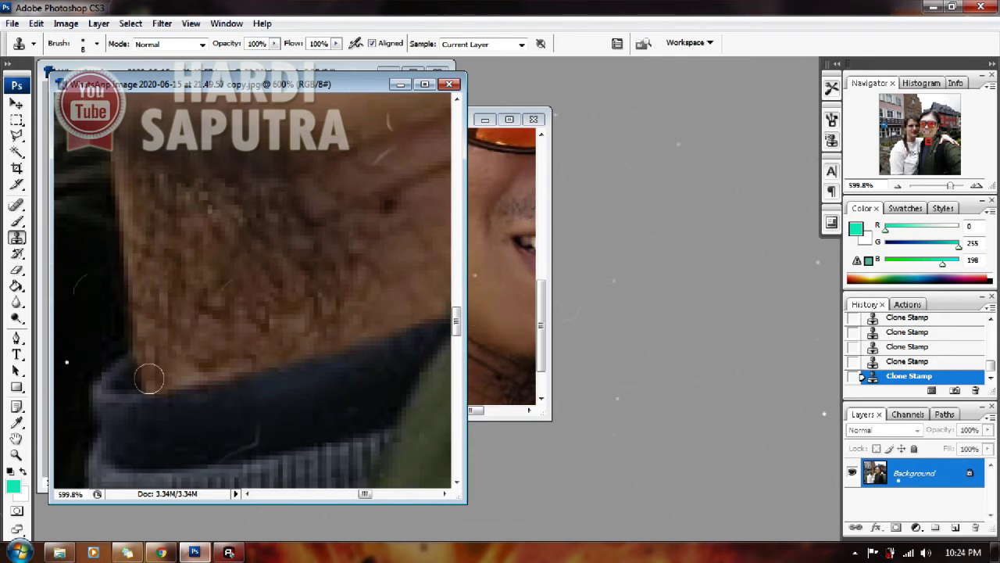
{"action": "scroll", "coordinate": [232, 372], "scroll_direction": "down", "scroll_amount": 1}
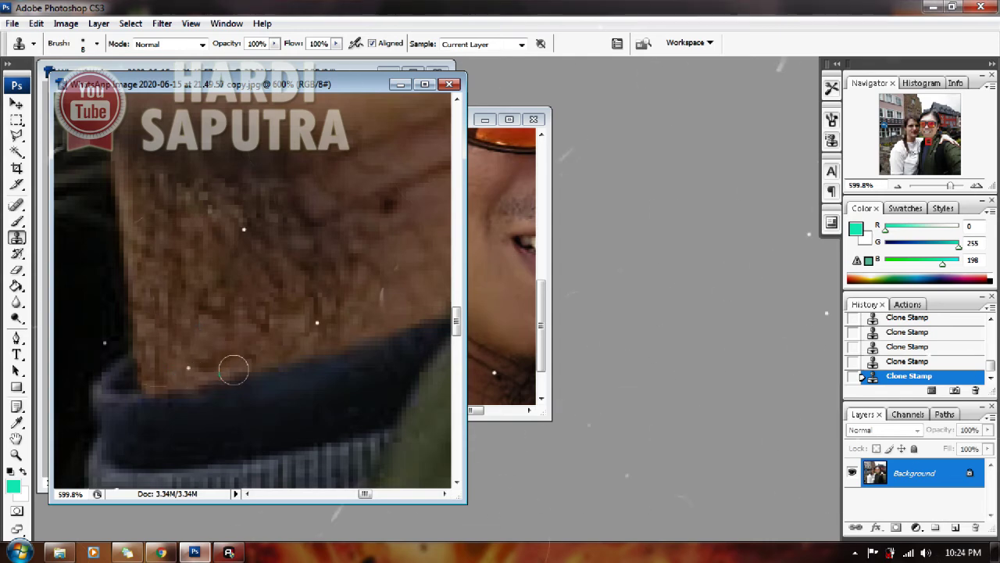
{"action": "scroll", "coordinate": [234, 364], "scroll_direction": "down", "scroll_amount": 1}
{"action": "scroll", "coordinate": [238, 318], "scroll_direction": "down", "scroll_amount": 1}
{"action": "scroll", "coordinate": [240, 315], "scroll_direction": "down", "scroll_amount": 1}
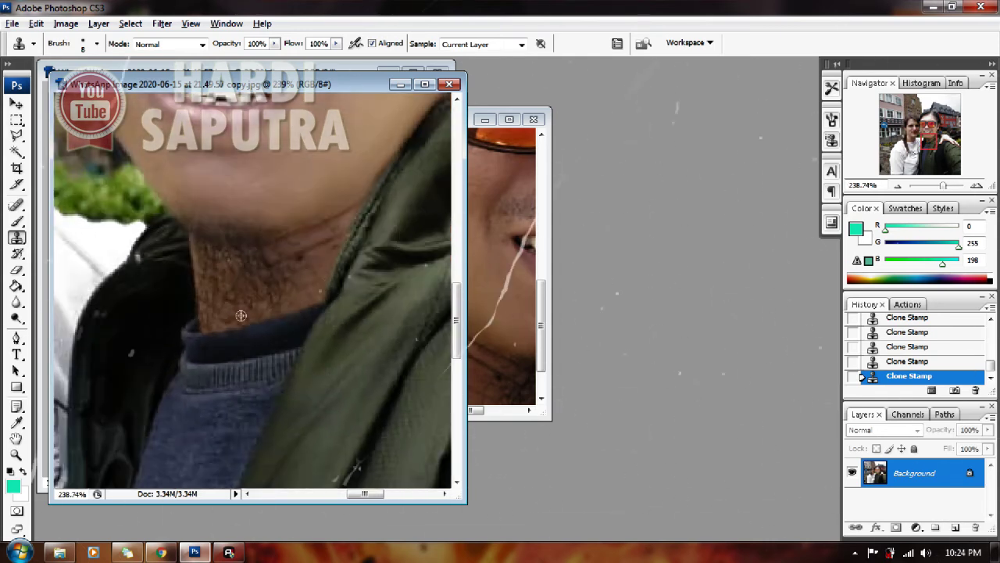
{"action": "scroll", "coordinate": [326, 305], "scroll_direction": "up", "scroll_amount": 2}
{"action": "scroll", "coordinate": [344, 291], "scroll_direction": "up", "scroll_amount": 1}
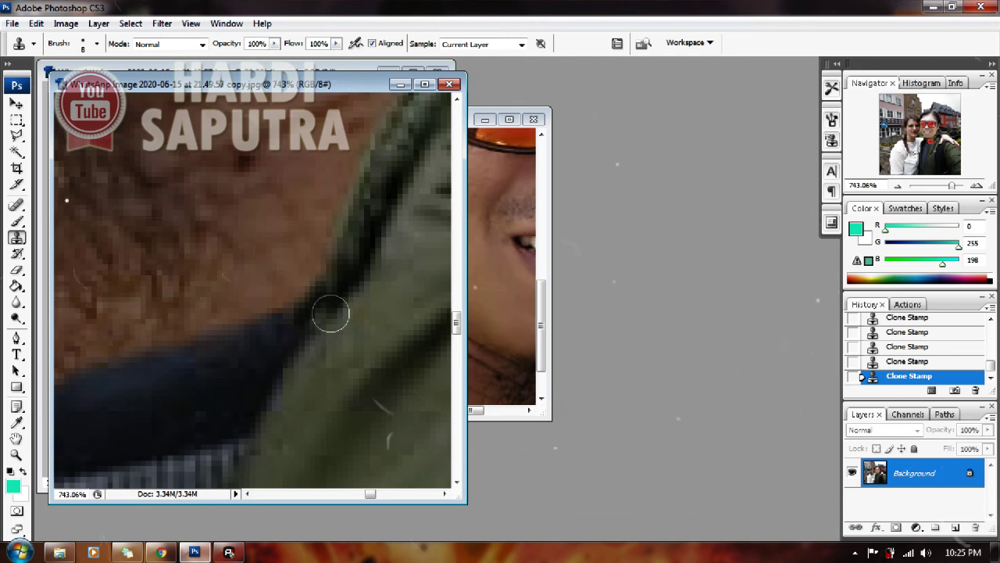
Step: Zoom out until the whole retouched photo fits, then bring up the File menu
{"action": "scroll", "coordinate": [327, 311], "scroll_direction": "down", "scroll_amount": 3}
{"action": "scroll", "coordinate": [327, 311], "scroll_direction": "down", "scroll_amount": 3}
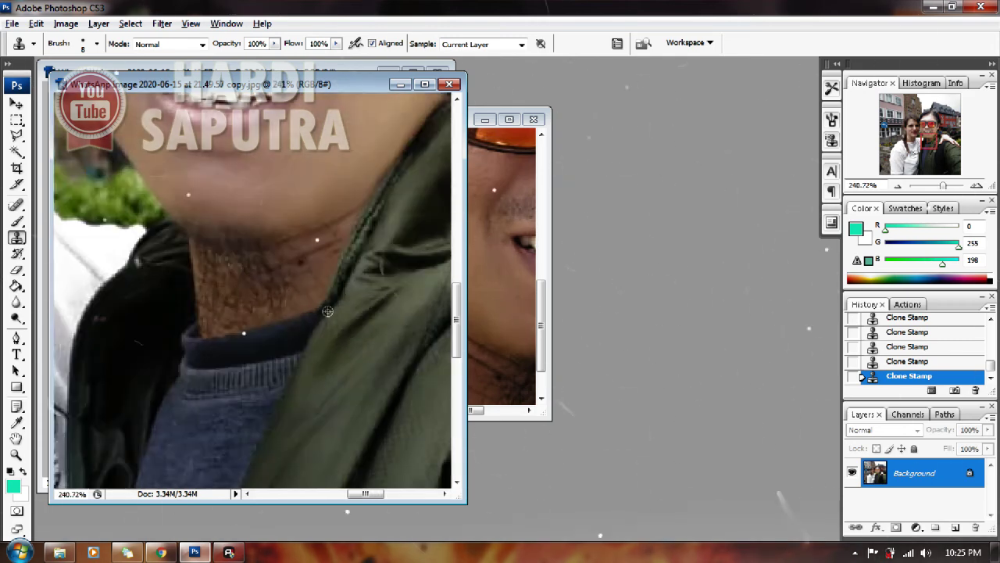
{"action": "scroll", "coordinate": [327, 311], "scroll_direction": "down", "scroll_amount": 2}
{"action": "scroll", "coordinate": [327, 311], "scroll_direction": "down", "scroll_amount": 2}
{"action": "scroll", "coordinate": [328, 311], "scroll_direction": "down", "scroll_amount": 2}
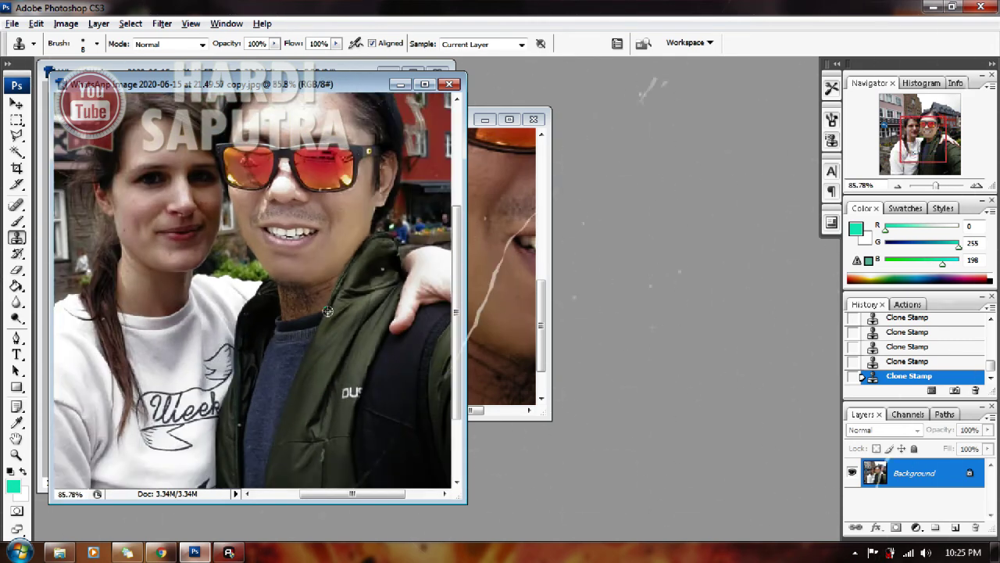
{"action": "scroll", "coordinate": [327, 311], "scroll_direction": "down", "scroll_amount": 2}
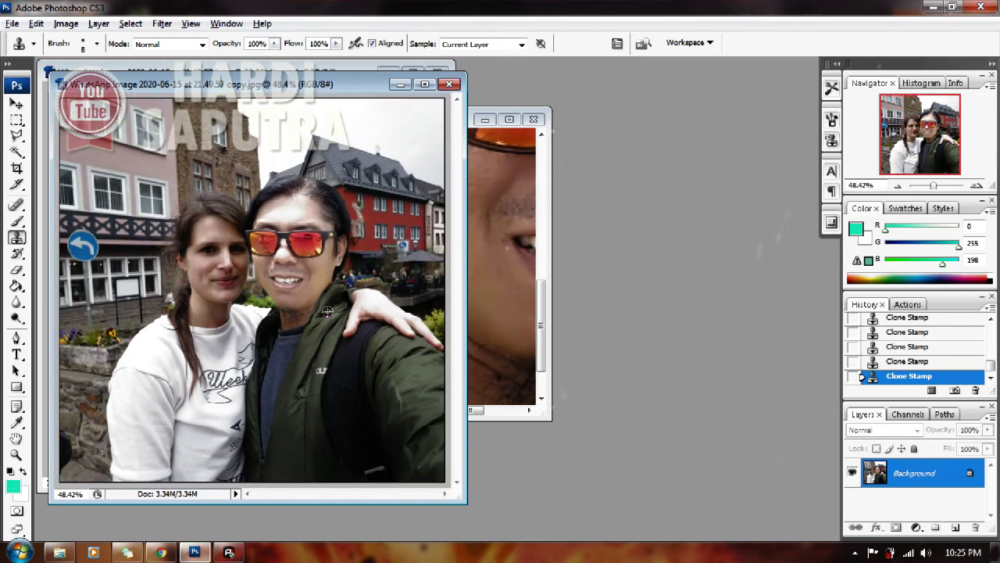
{"action": "scroll", "coordinate": [336, 250], "scroll_direction": "up", "scroll_amount": 1}
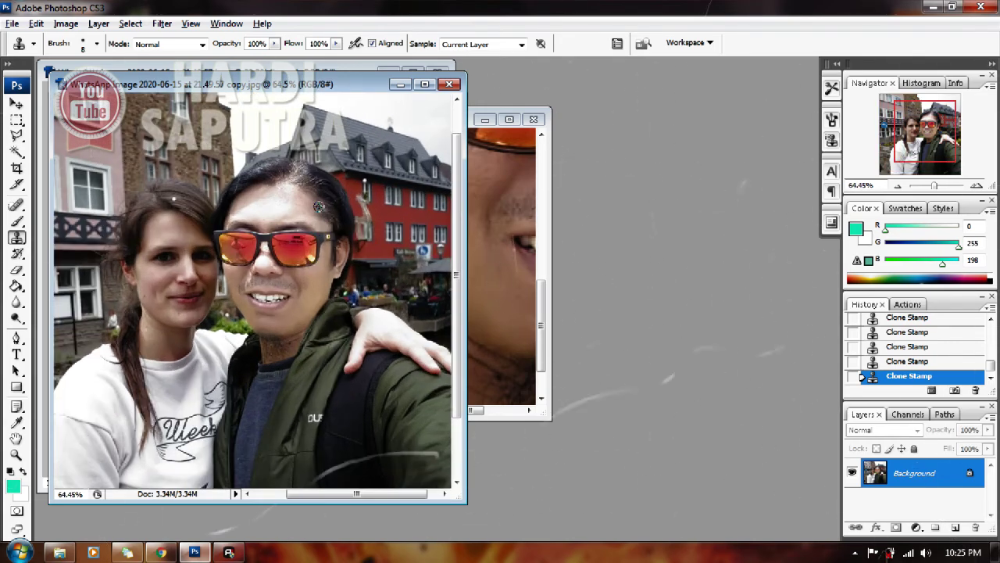
{"action": "scroll", "coordinate": [320, 207], "scroll_direction": "up", "scroll_amount": 1}
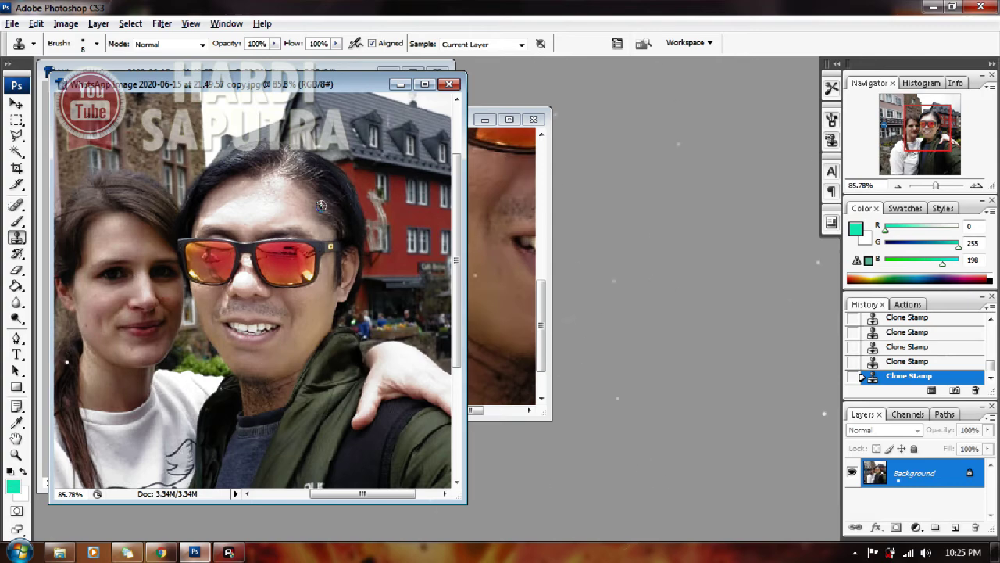
{"action": "scroll", "coordinate": [322, 205], "scroll_direction": "down", "scroll_amount": 1}
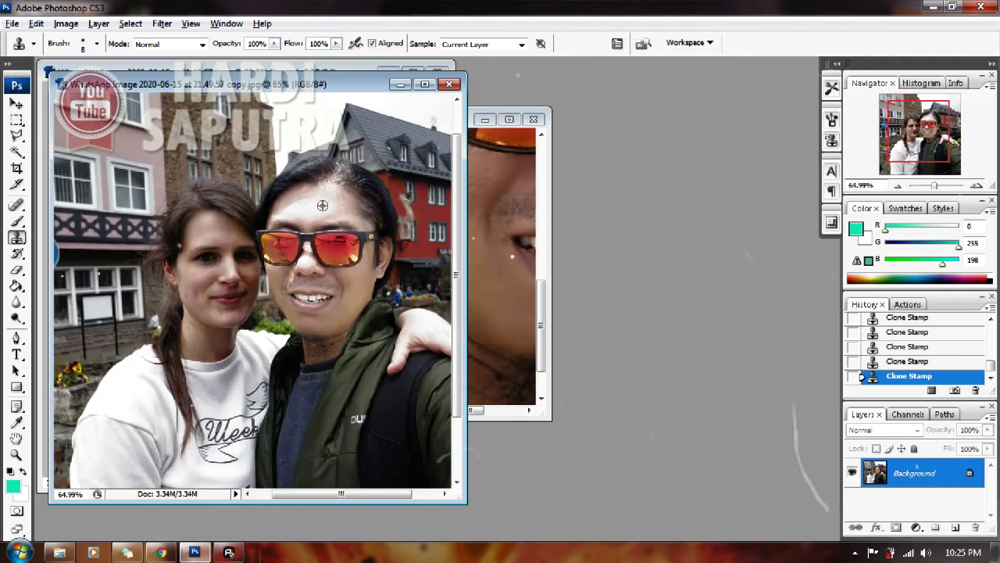
{"action": "scroll", "coordinate": [322, 205], "scroll_direction": "down", "scroll_amount": 1}
{"action": "scroll", "coordinate": [323, 207], "scroll_direction": "down", "scroll_amount": 1}
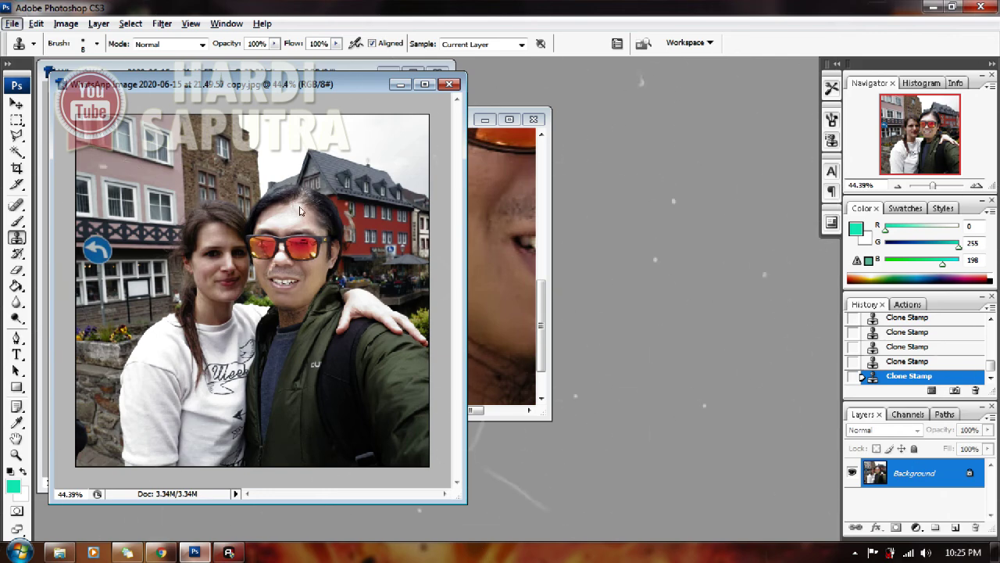
{"action": "left_click", "coordinate": [32, 27]}
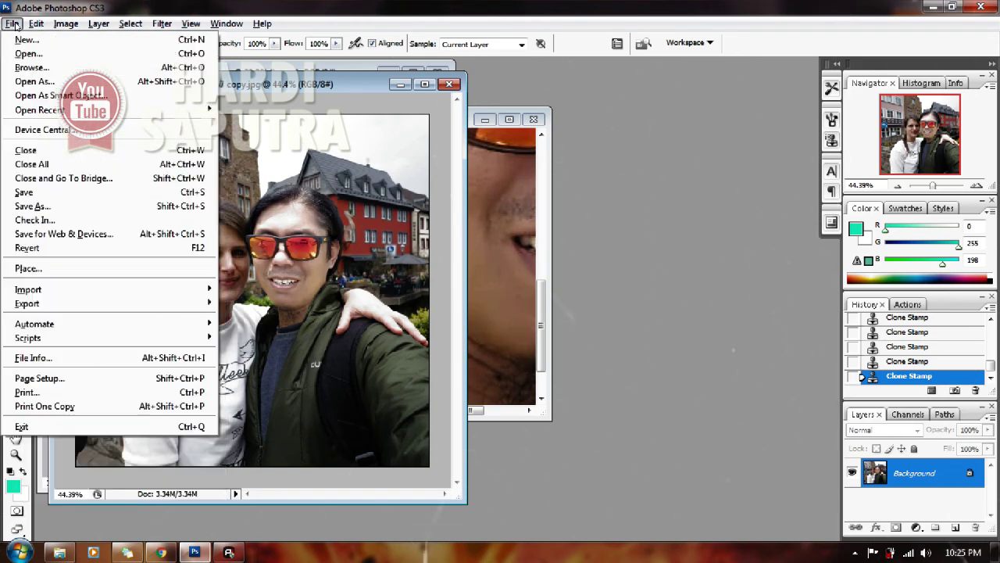
Step: Save the photo as a maximum-quality JPEG copy in Downloads, replacing it, and close it
{"action": "left_click", "coordinate": [35, 205]}
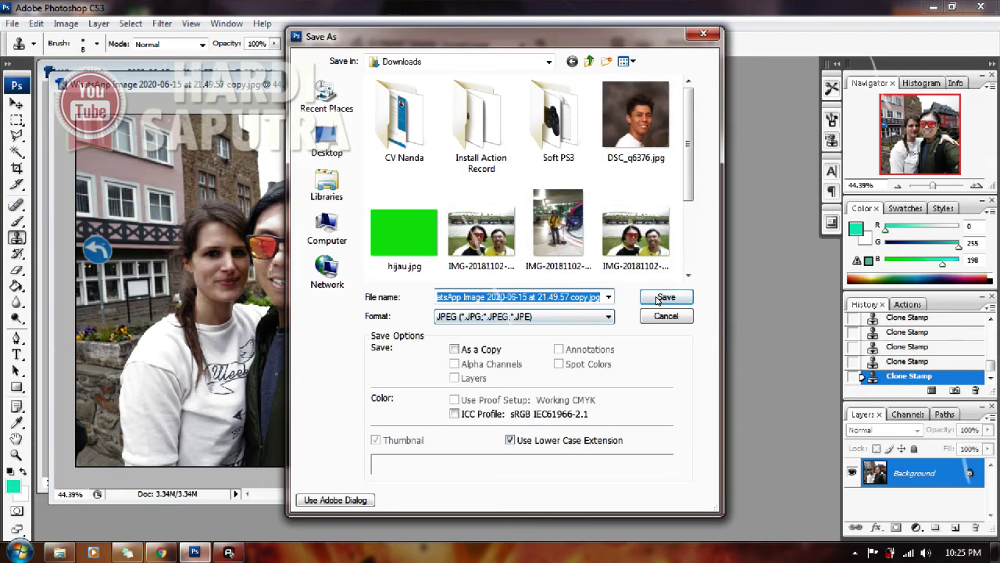
{"action": "left_click", "coordinate": [651, 295]}
{"action": "left_click", "coordinate": [549, 279]}
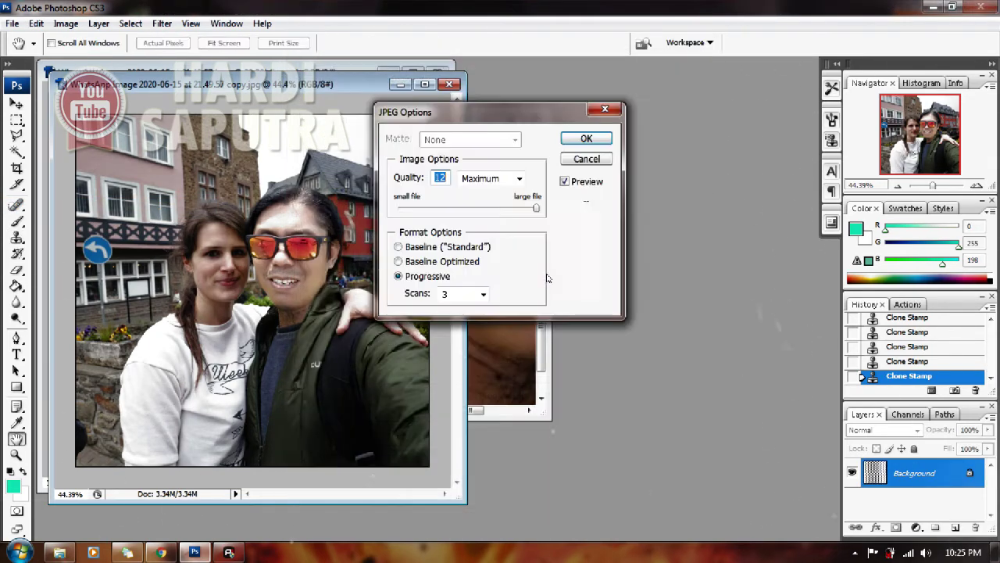
{"action": "left_click", "coordinate": [586, 138]}
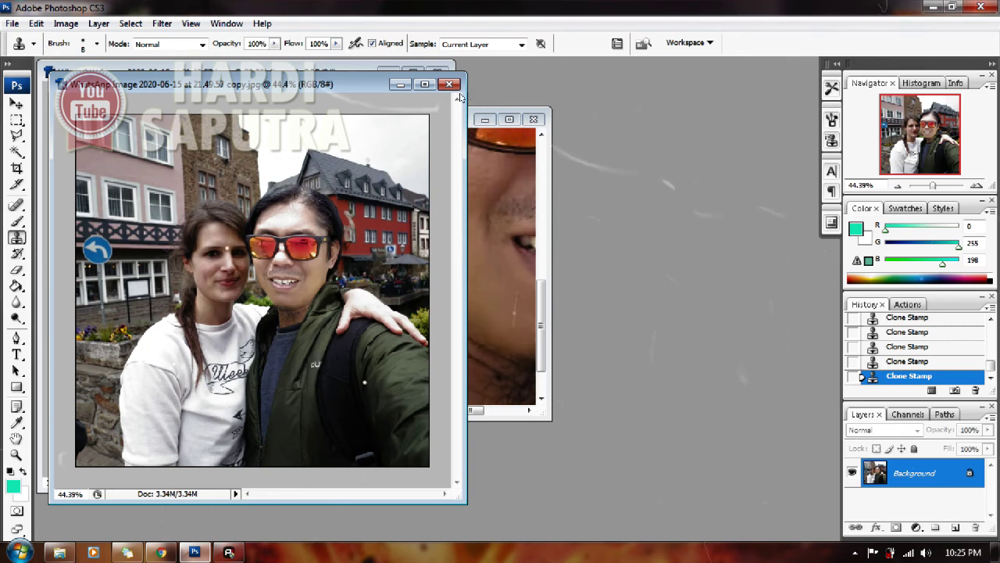
{"action": "left_click", "coordinate": [450, 84]}
Step: Reopen the saved WhatsApp copy JPEG from Downloads
{"action": "left_click", "coordinate": [12, 23]}
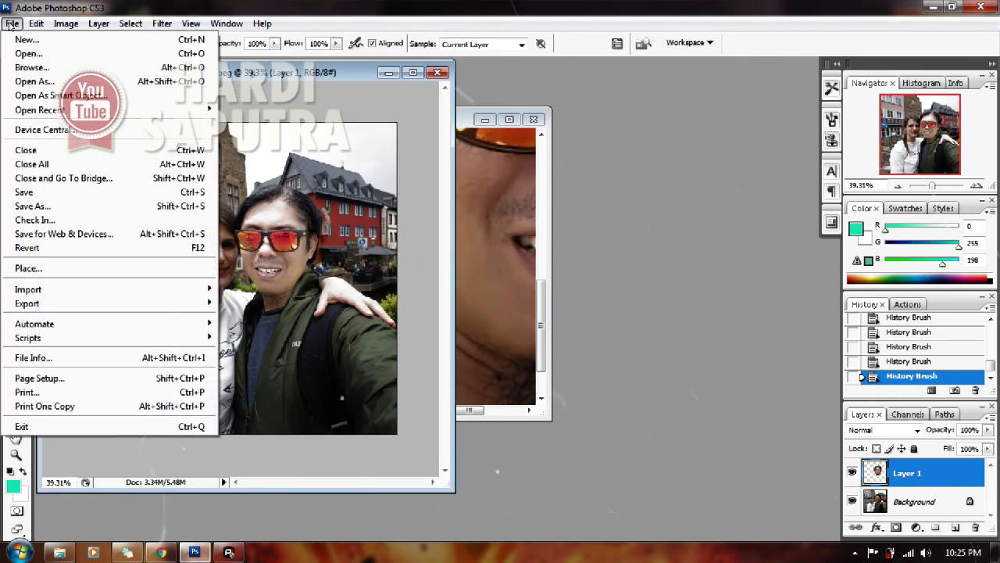
{"action": "left_click", "coordinate": [24, 54]}
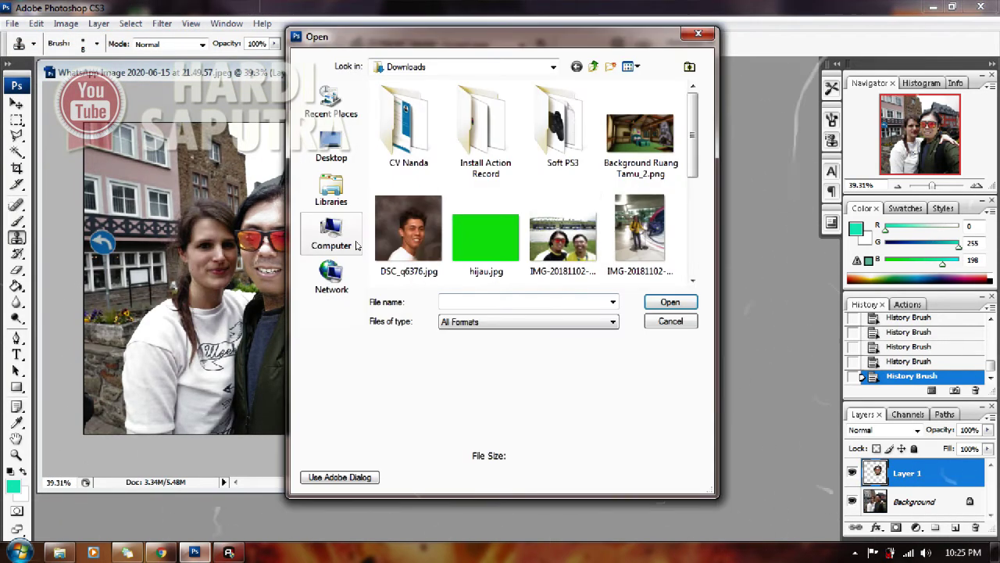
{"action": "left_click", "coordinate": [694, 281]}
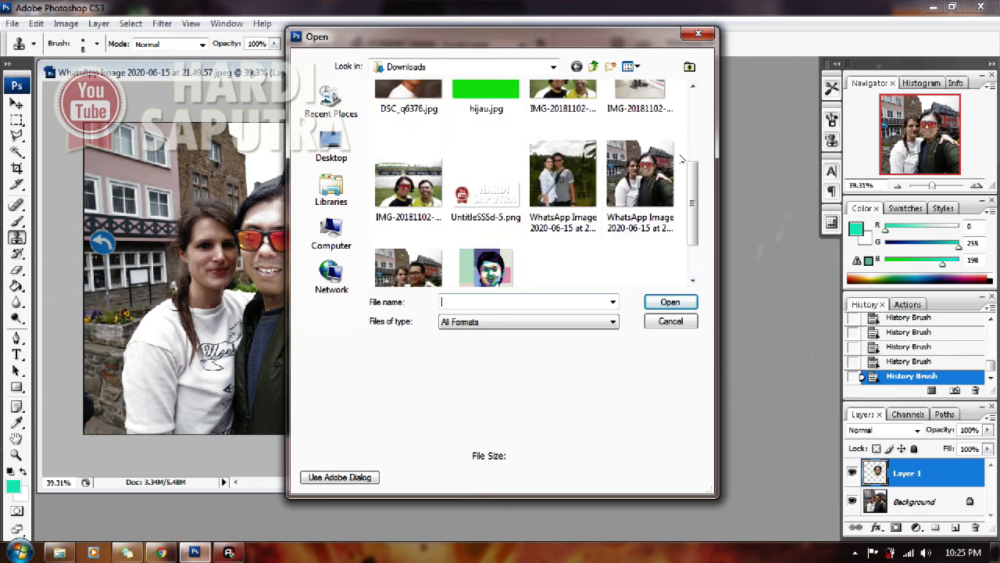
{"action": "double_click", "coordinate": [653, 172]}
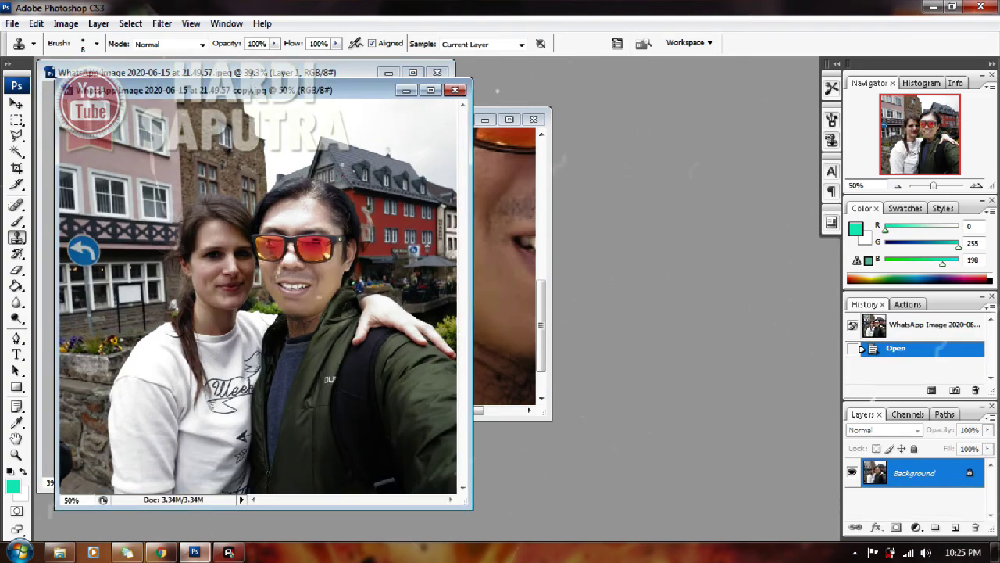
Step: Open Levels and dismiss it without changing the photo
{"action": "left_click", "coordinate": [66, 24]}
{"action": "mouse_move", "coordinate": [75, 40]}
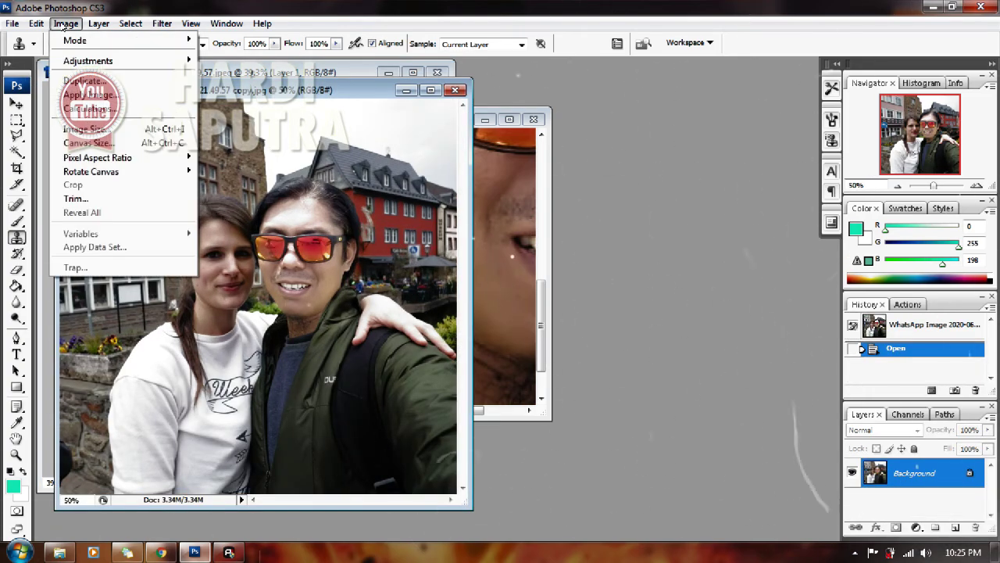
{"action": "left_click", "coordinate": [221, 61]}
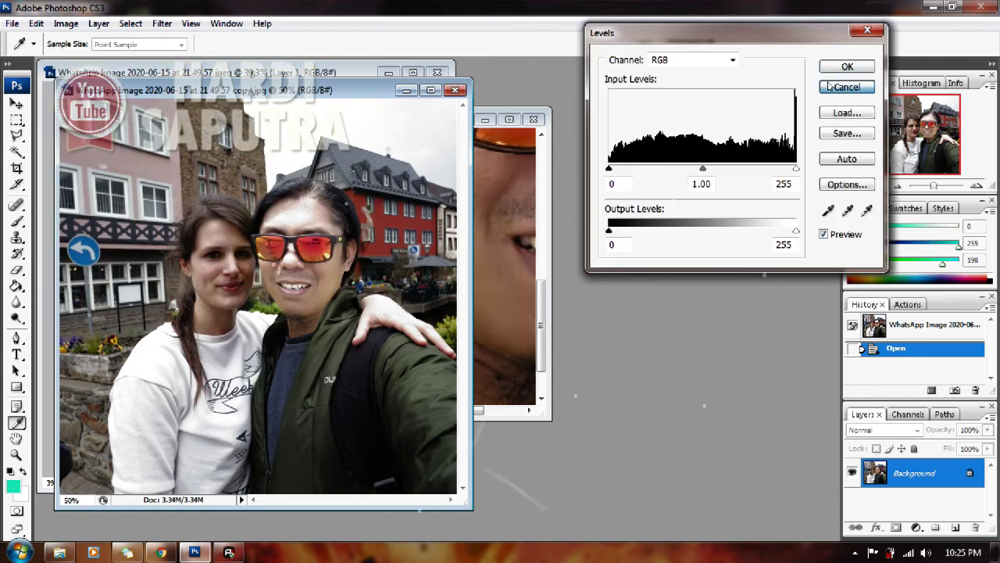
{"action": "left_click", "coordinate": [846, 86]}
{"action": "key", "text": "s"}
Step: Apply Auto Levels, Auto Contrast and Auto Color to the copy, then open Levels
{"action": "left_click", "coordinate": [70, 25]}
{"action": "mouse_move", "coordinate": [88, 61]}
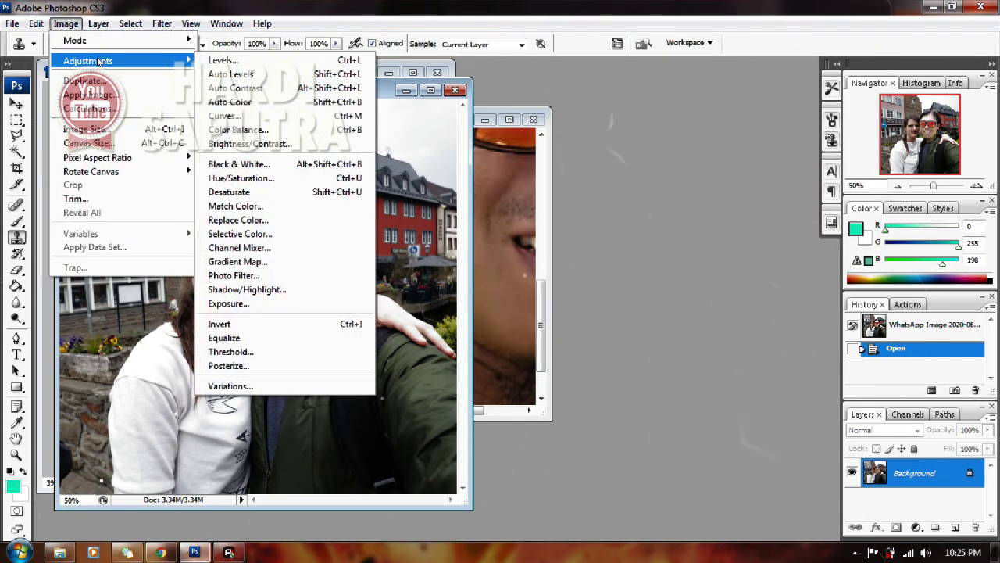
{"action": "left_click", "coordinate": [245, 74]}
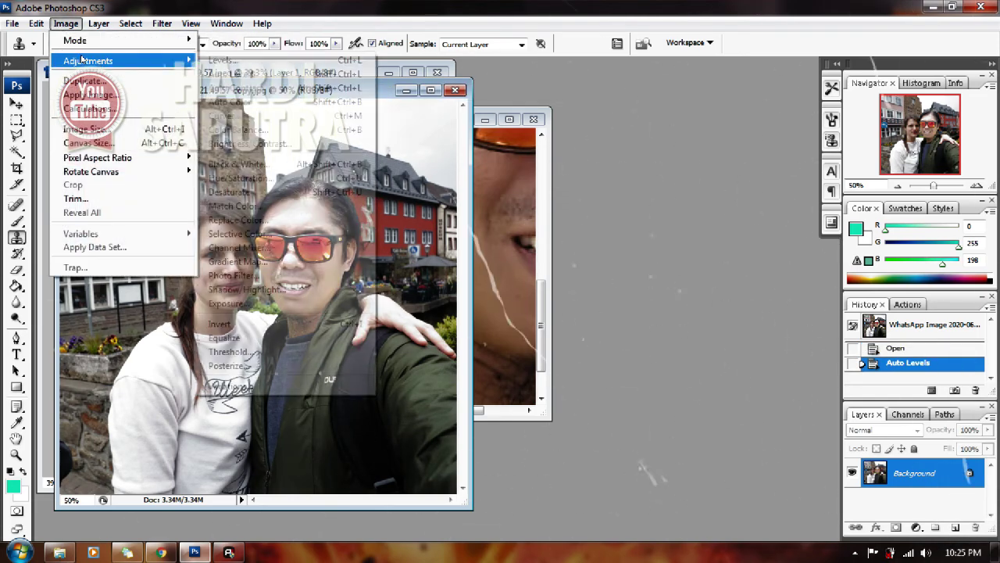
{"action": "left_click", "coordinate": [235, 88]}
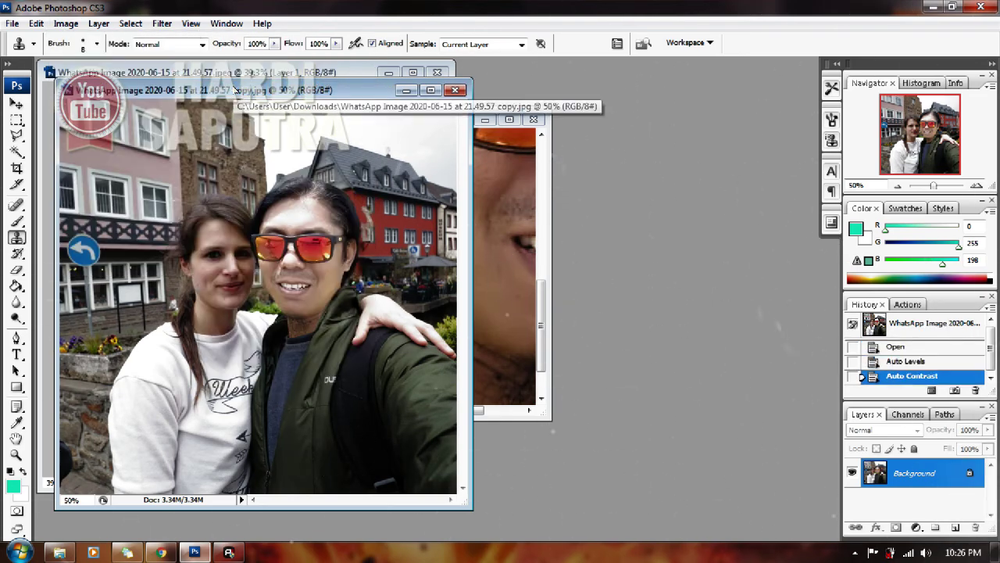
{"action": "left_click", "coordinate": [66, 23]}
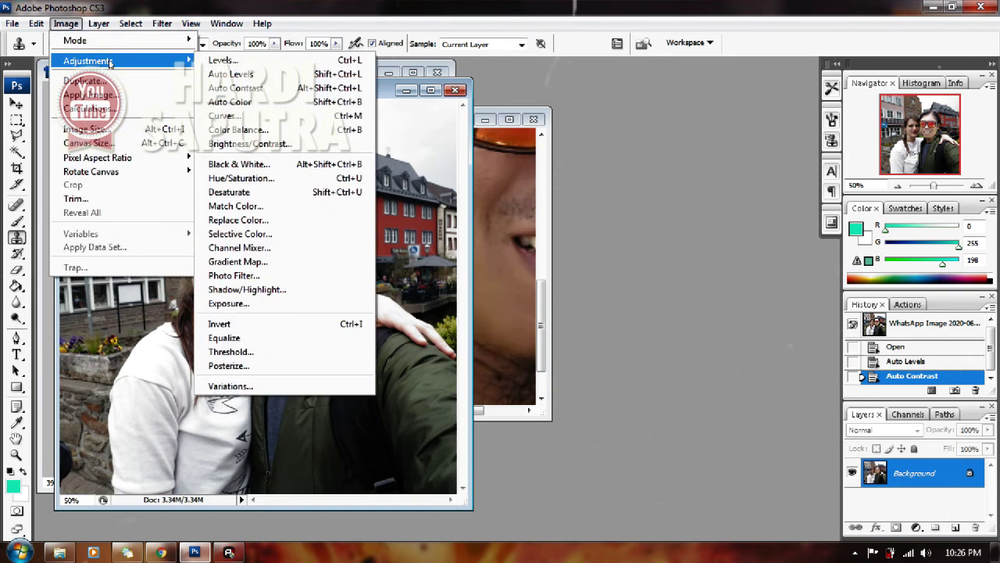
{"action": "mouse_move", "coordinate": [88, 61]}
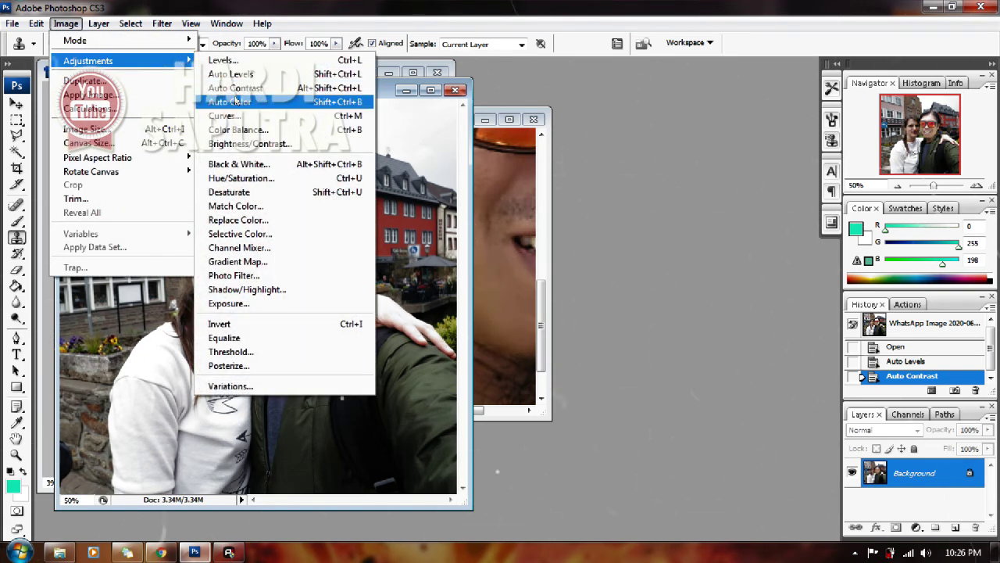
{"action": "left_click", "coordinate": [230, 102]}
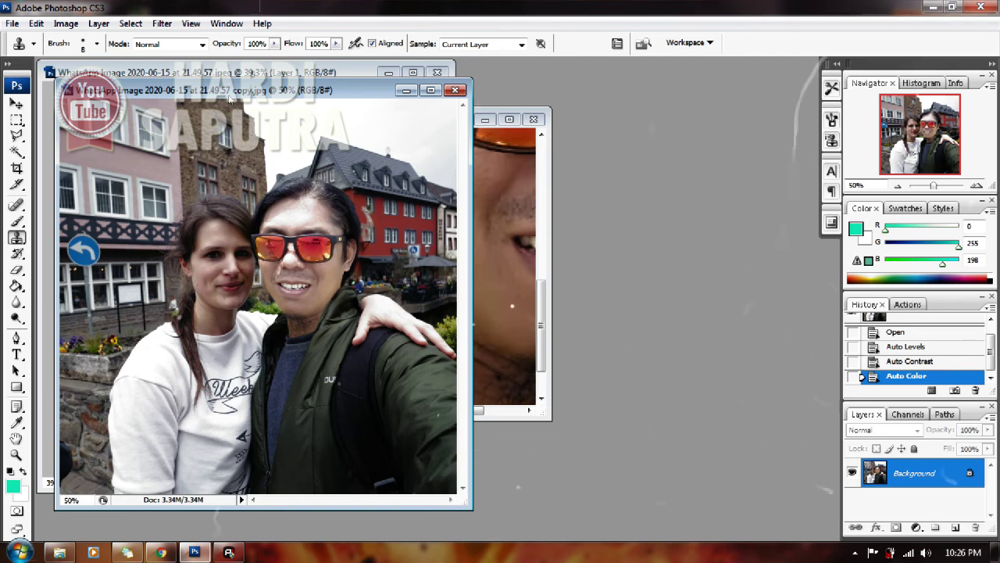
{"action": "left_click", "coordinate": [63, 25]}
{"action": "mouse_move", "coordinate": [87, 61]}
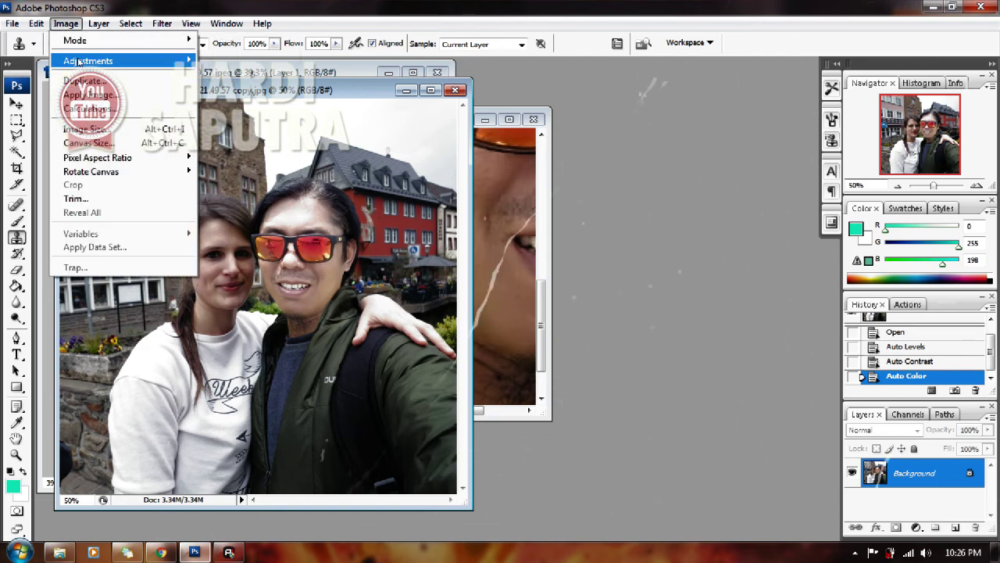
{"action": "left_click", "coordinate": [211, 62]}
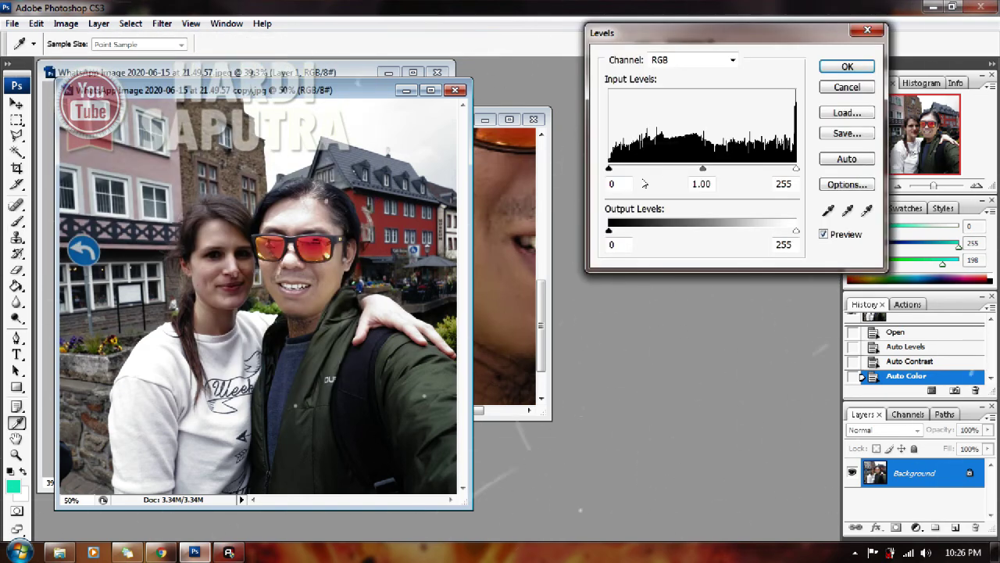
Step: Set Levels input values to 25, 1.41 and 236 and apply the correction
{"action": "mouse_move", "coordinate": [703, 169]}
{"action": "left_mouse_down"}
{"action": "mouse_move", "coordinate": [720, 174]}
{"action": "mouse_move", "coordinate": [667, 185]}
{"action": "mouse_move", "coordinate": [679, 184]}
{"action": "left_mouse_up"}
{"action": "left_click_drag", "start_coordinate": [796, 169], "coordinate": [781, 172]}
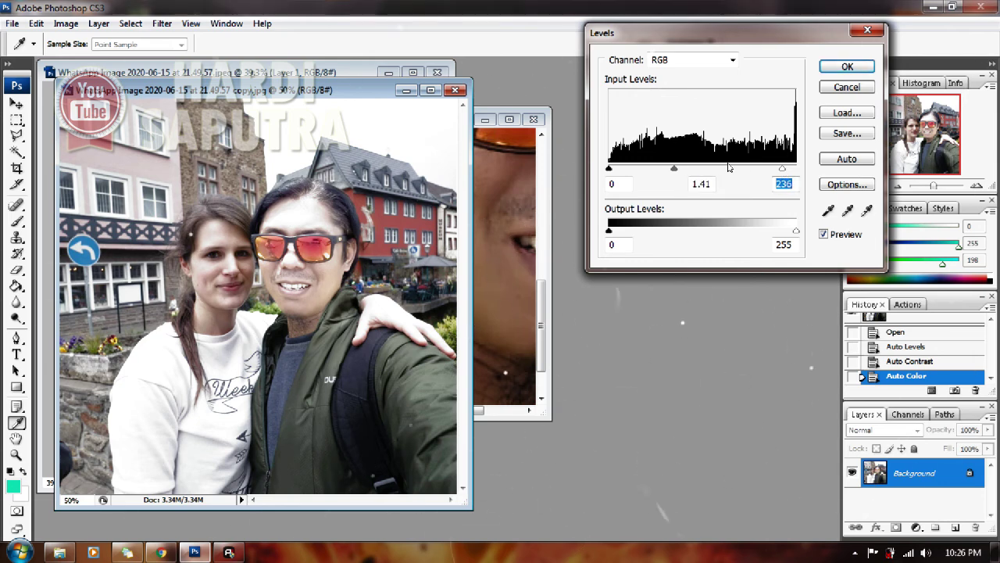
{"action": "left_click_drag", "start_coordinate": [610, 169], "coordinate": [628, 175]}
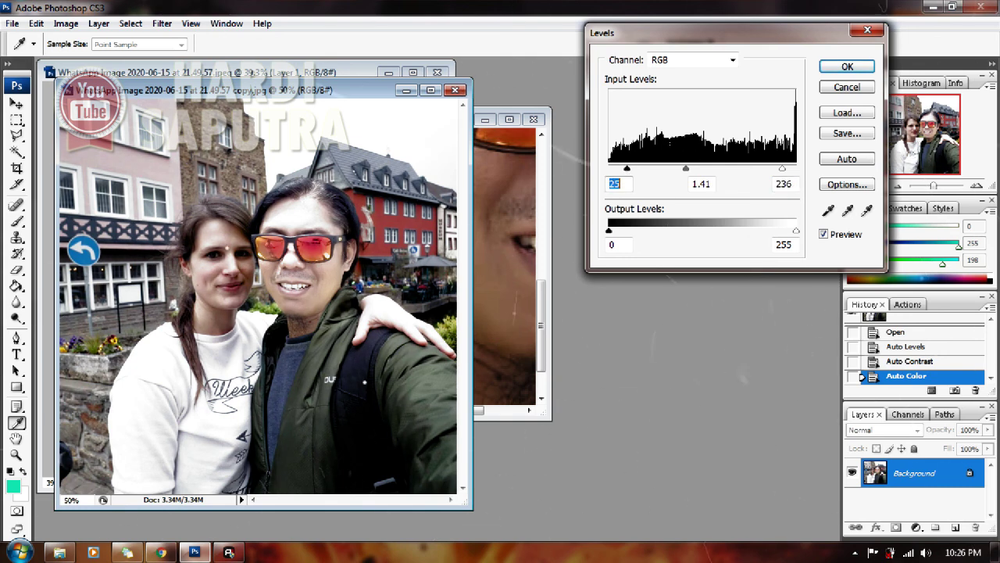
{"action": "left_click", "coordinate": [847, 68]}
Step: Close IMG-20181102 and the original WhatsApp image unsaved, then centre the copy's window
{"action": "left_click", "coordinate": [500, 119]}
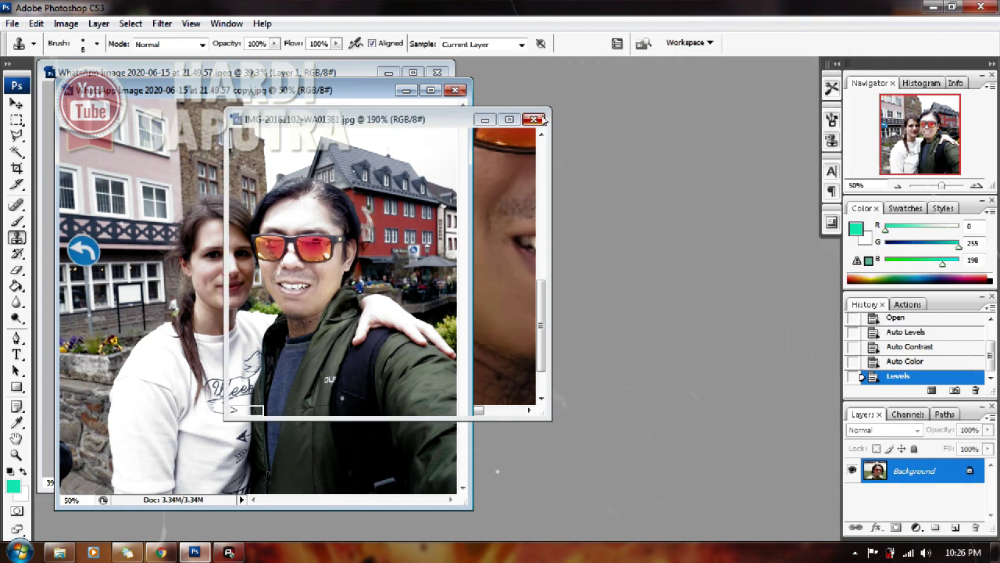
{"action": "key", "text": "ctrl+w"}
{"action": "left_click", "coordinate": [488, 224]}
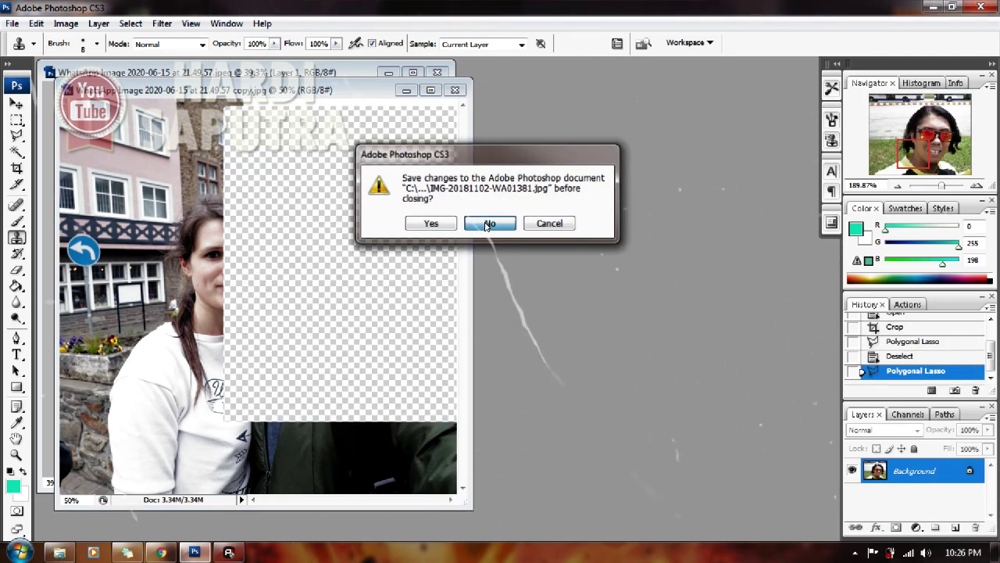
{"action": "key", "text": "ctrl+w"}
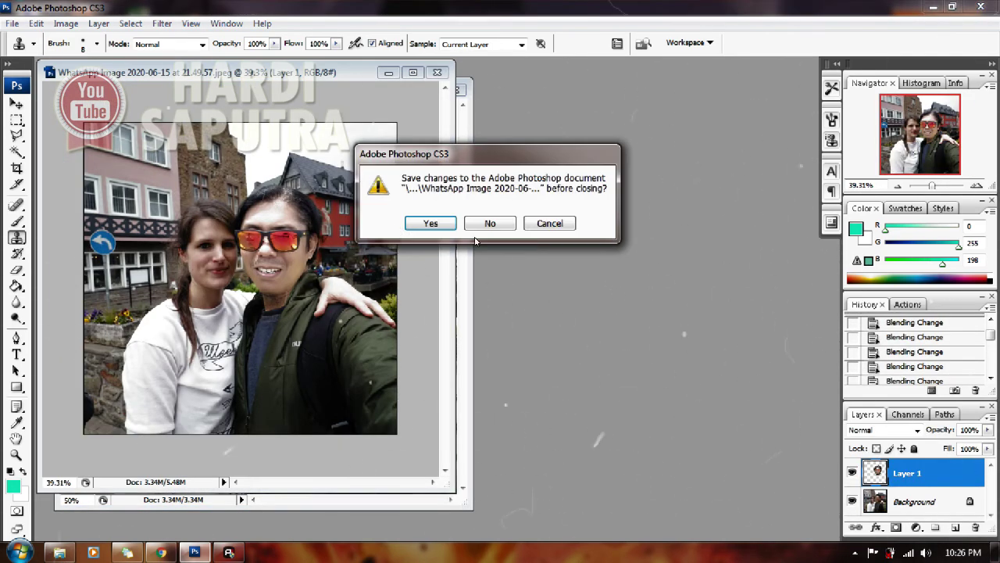
{"action": "left_click", "coordinate": [478, 225]}
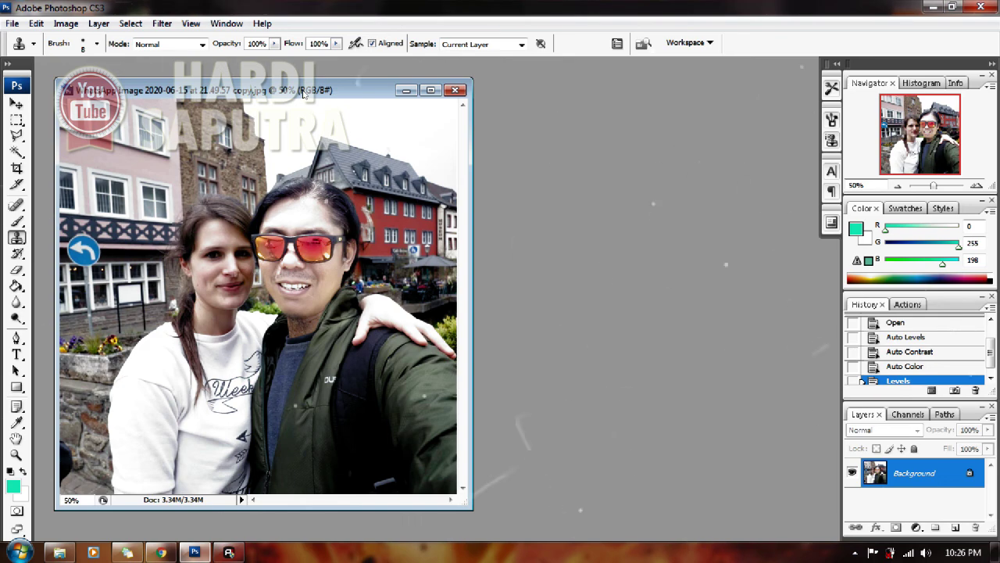
{"action": "left_click_drag", "start_coordinate": [303, 91], "coordinate": [448, 92]}
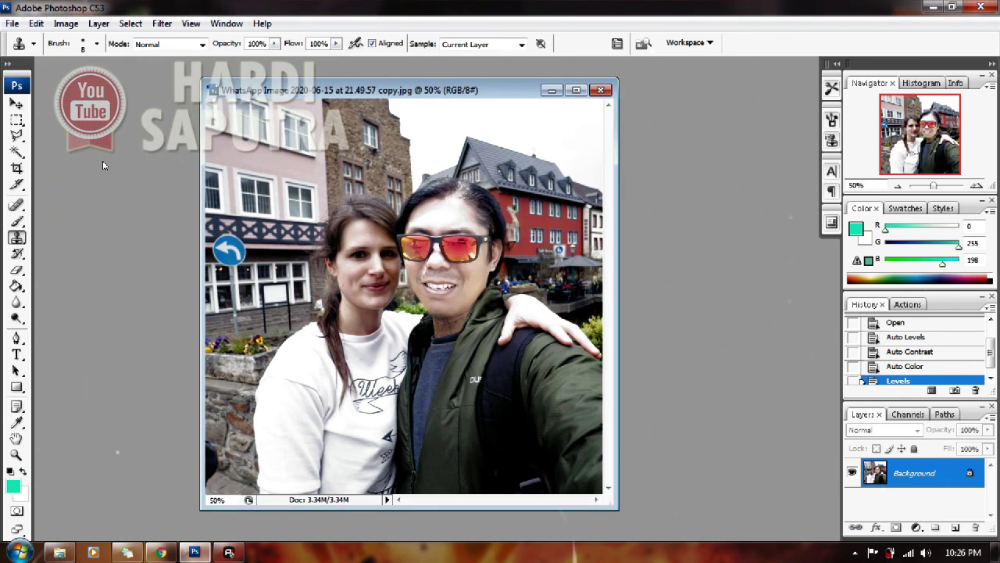